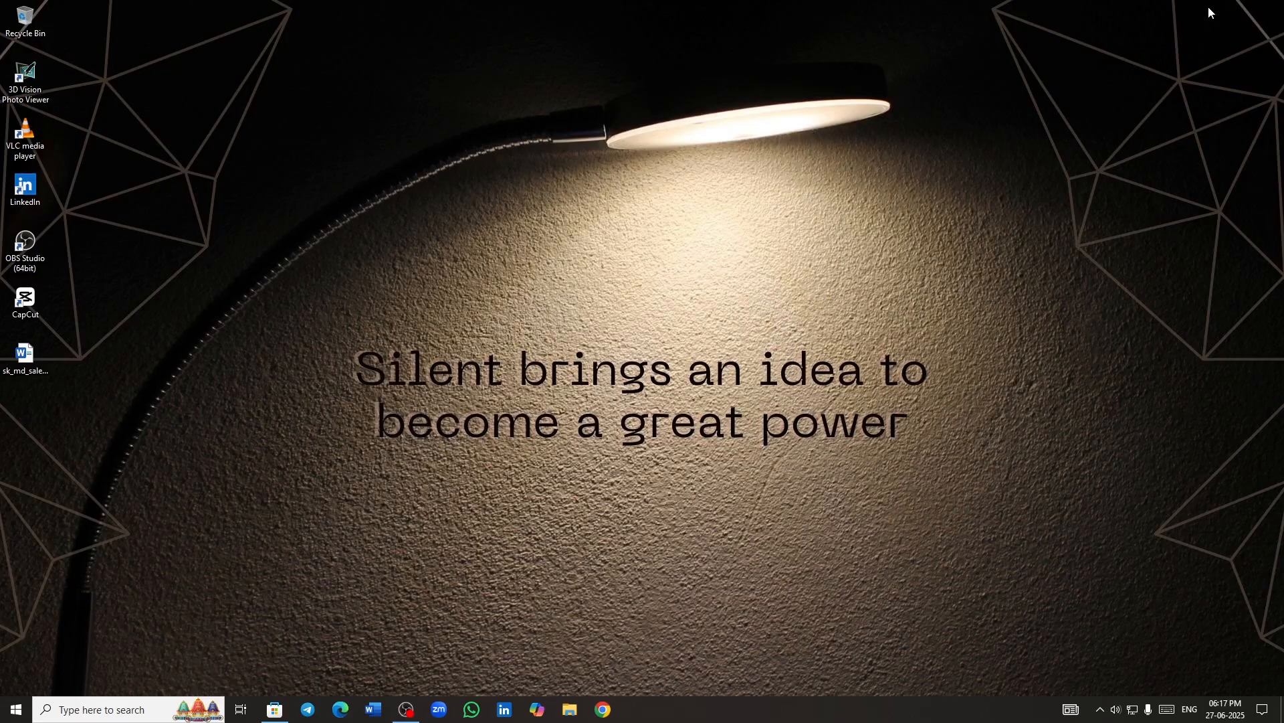
# - Refresh the desktop and install Keyviz from its Microsoft Store page
pyautogui.rightClick(476, 359)
pyautogui.click(512, 404)
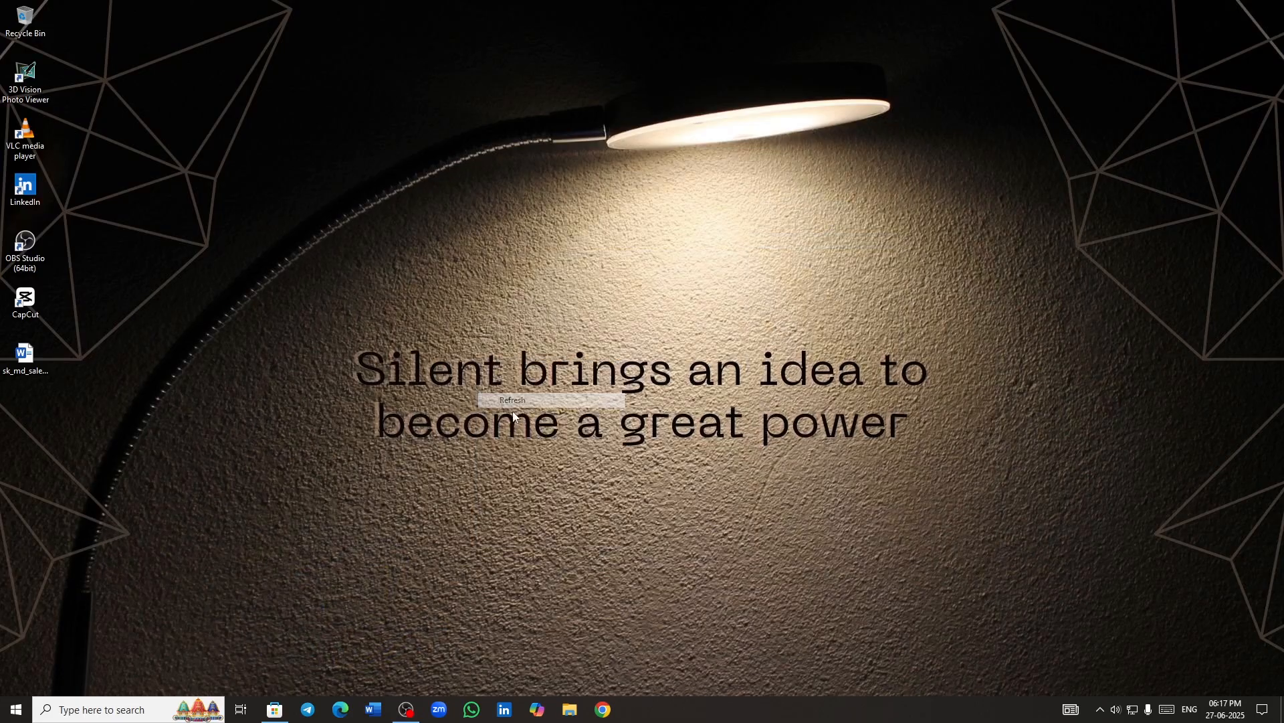
pyautogui.click(275, 711)
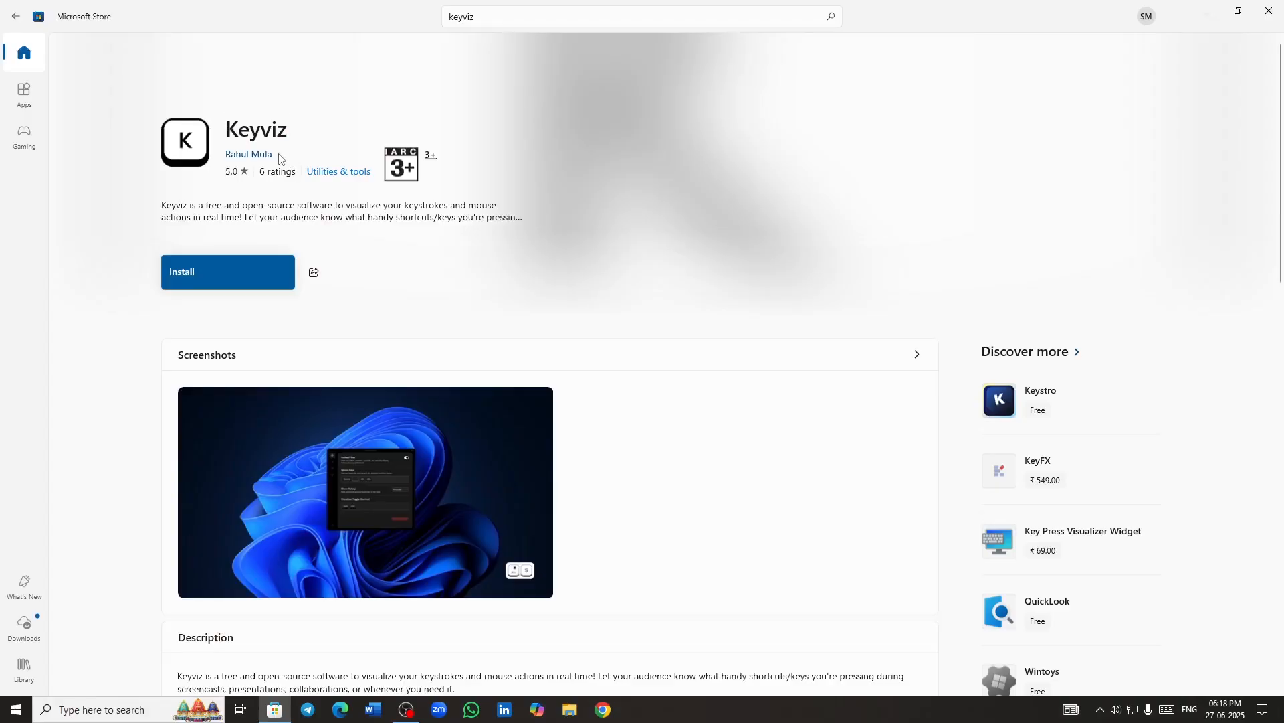
pyautogui.moveTo(276, 153); pyautogui.dragTo(226, 156)
pyautogui.click(298, 173)
pyautogui.click(288, 279)
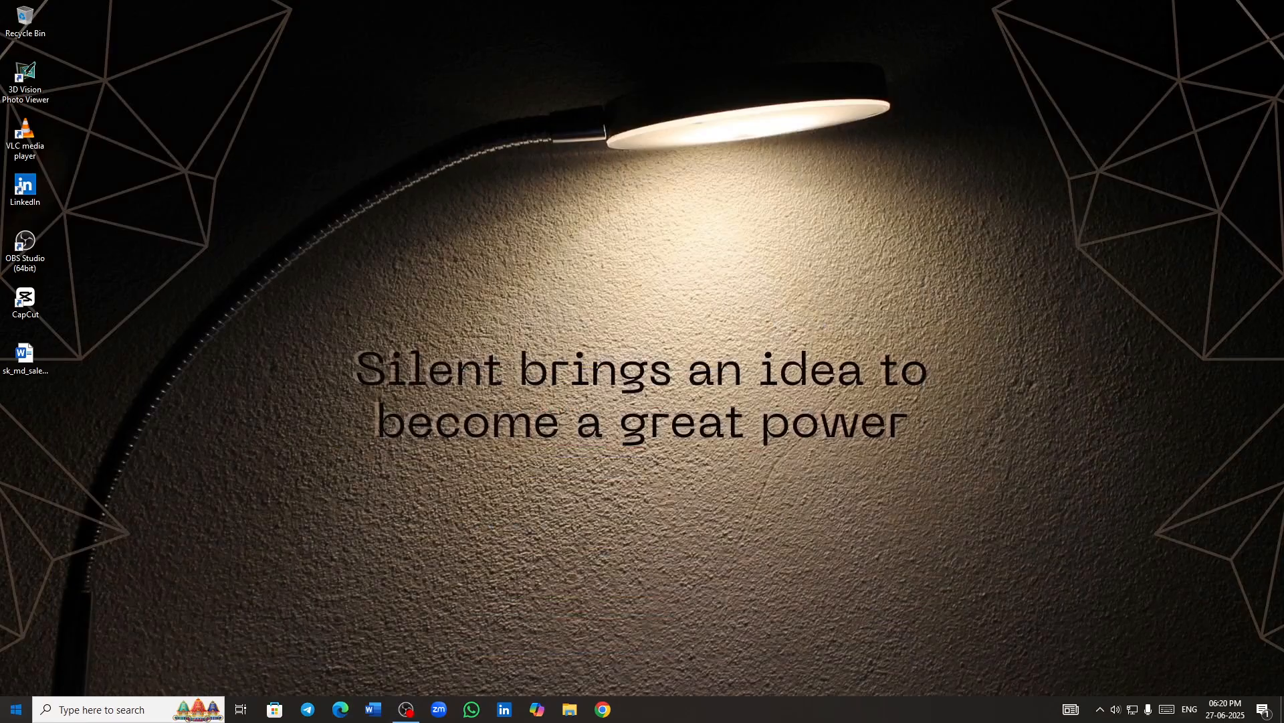
# - Launch Keyviz and test its on-screen keystroke display with Control+S and the letter G
pyautogui.click(16, 709)
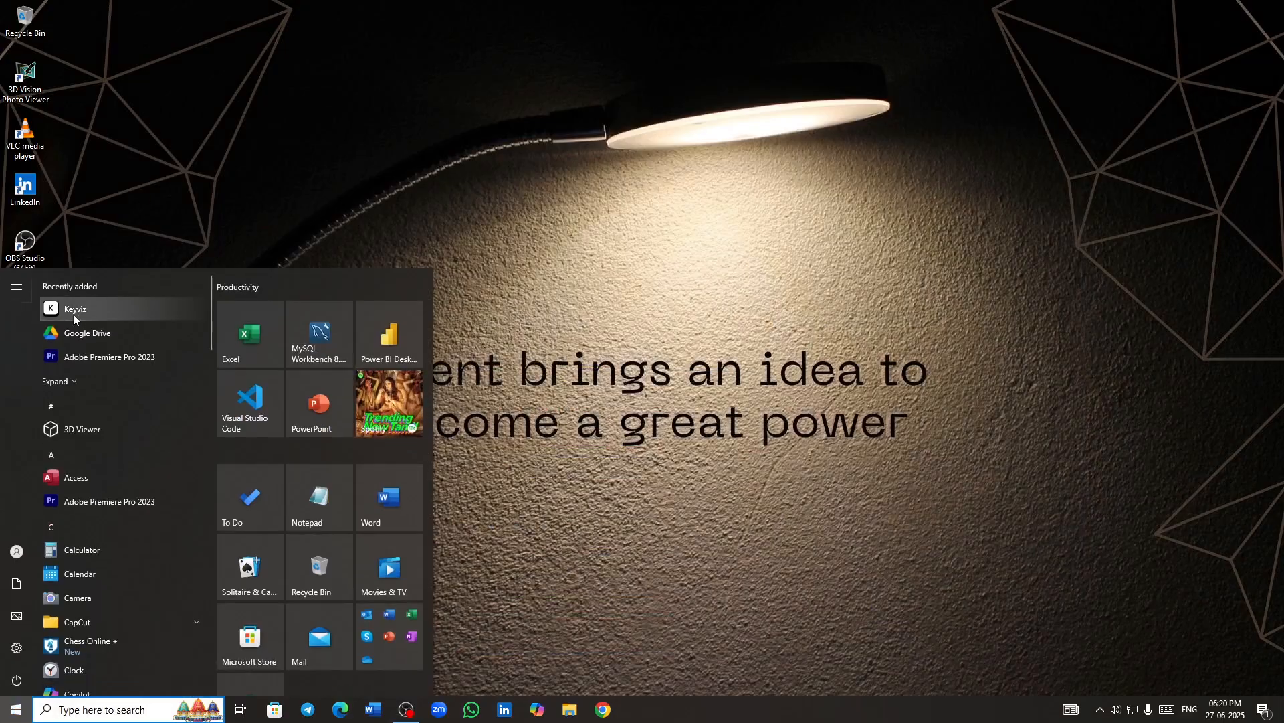
pyautogui.click(119, 310)
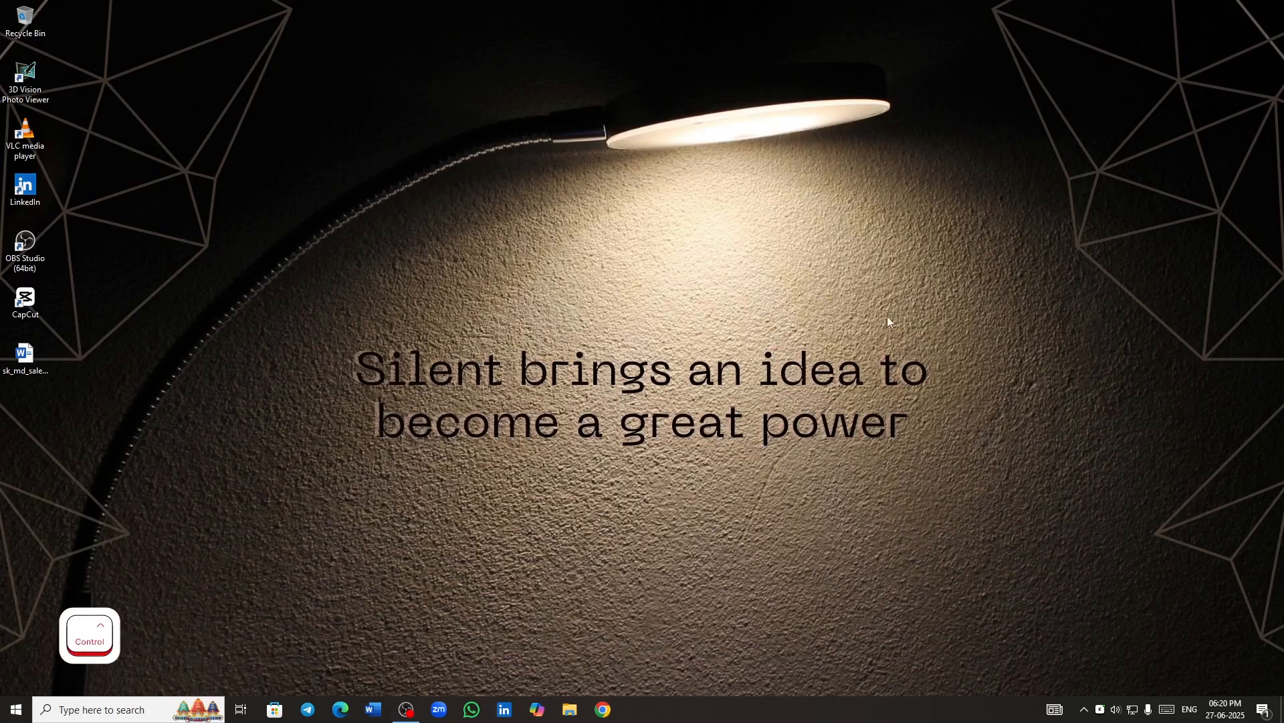
pyautogui.hotkey('ctrl', 's')
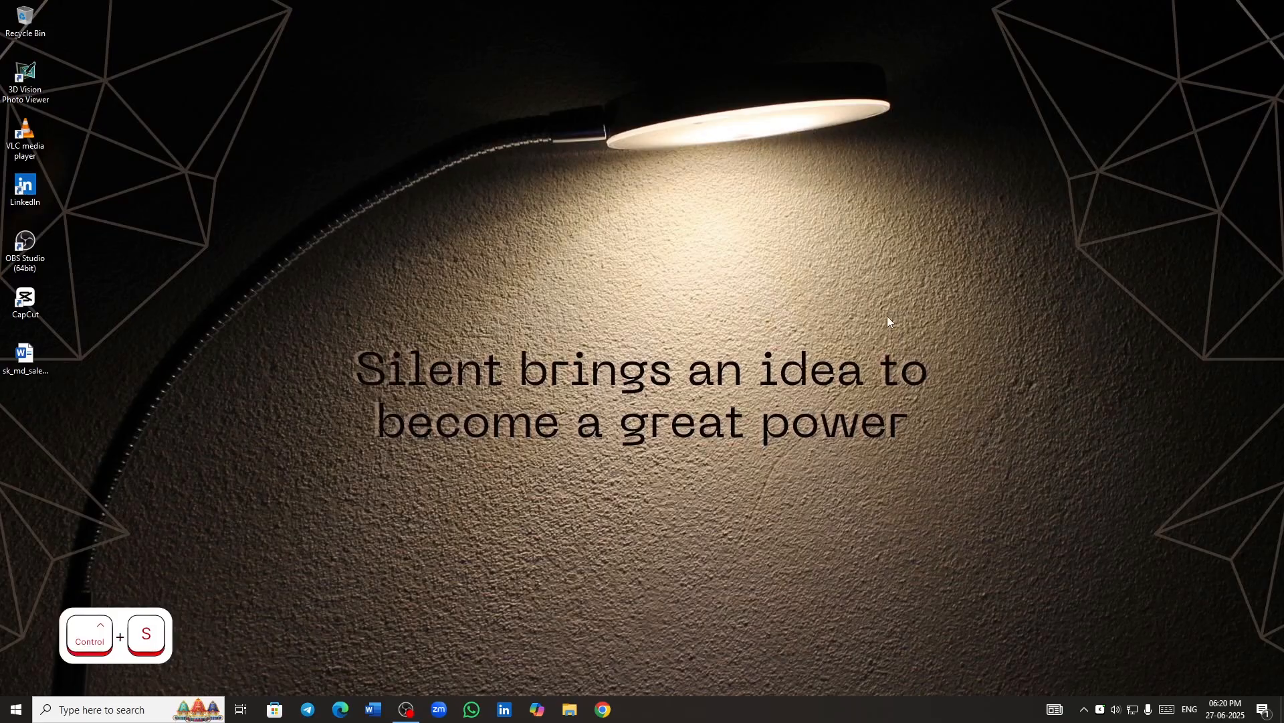
pyautogui.press('g')
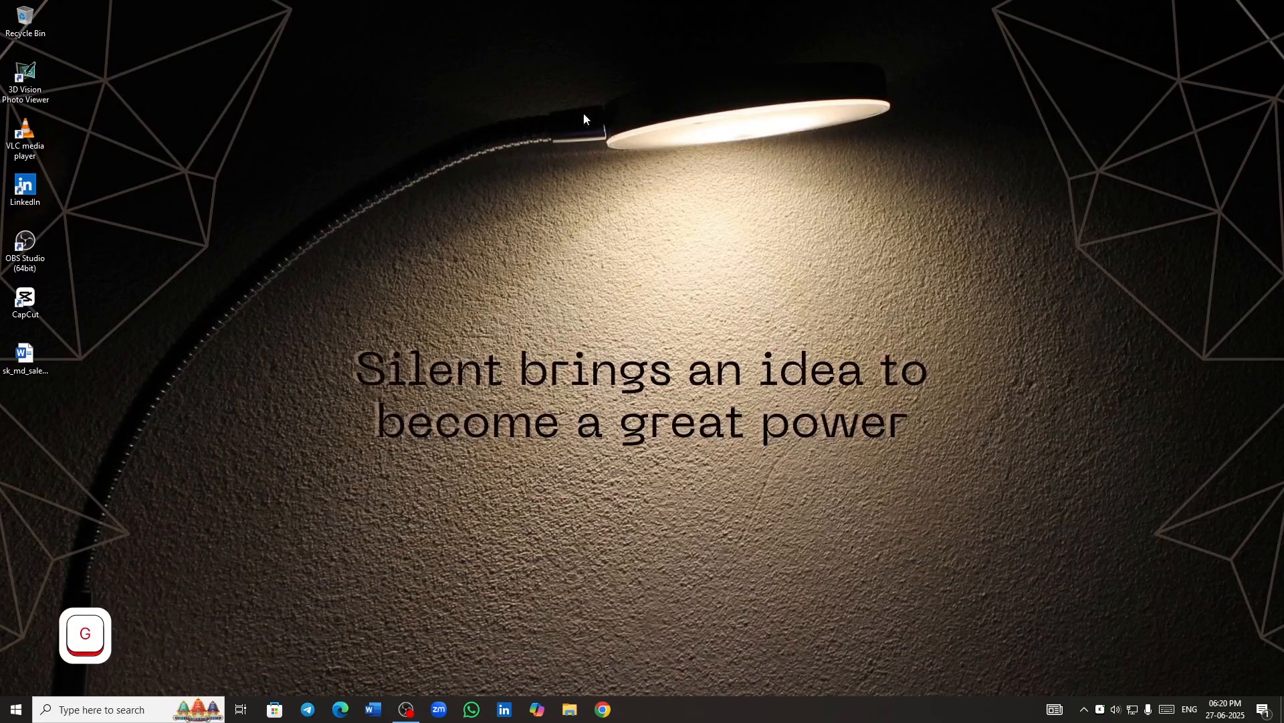
# - Open the settings of the running Keyviz from the system tray and show the general options
pyautogui.click(1085, 711)
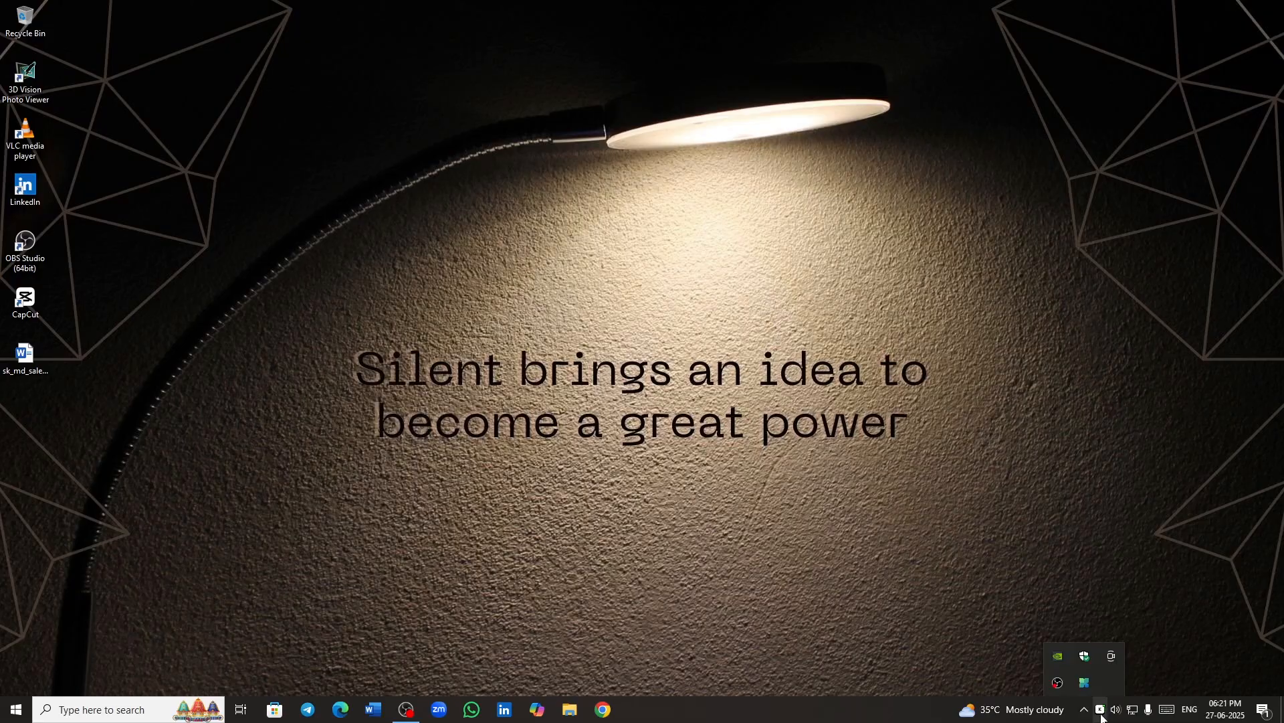
pyautogui.moveTo(1102, 717)
pyautogui.mouseDown()
pyautogui.moveTo(1084, 702)
pyautogui.moveTo(1093, 713)
pyautogui.moveTo(1104, 692)
pyautogui.moveTo(1100, 711)
pyautogui.mouseUp()
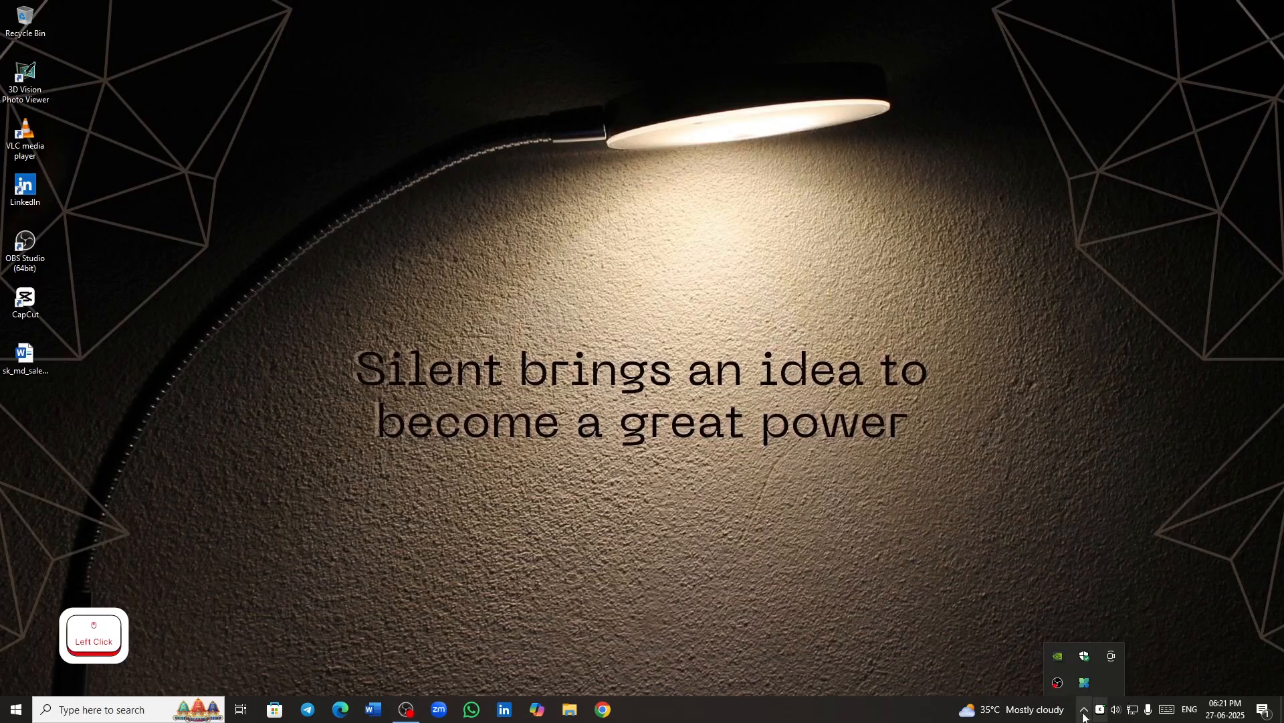
pyautogui.click(1102, 712)
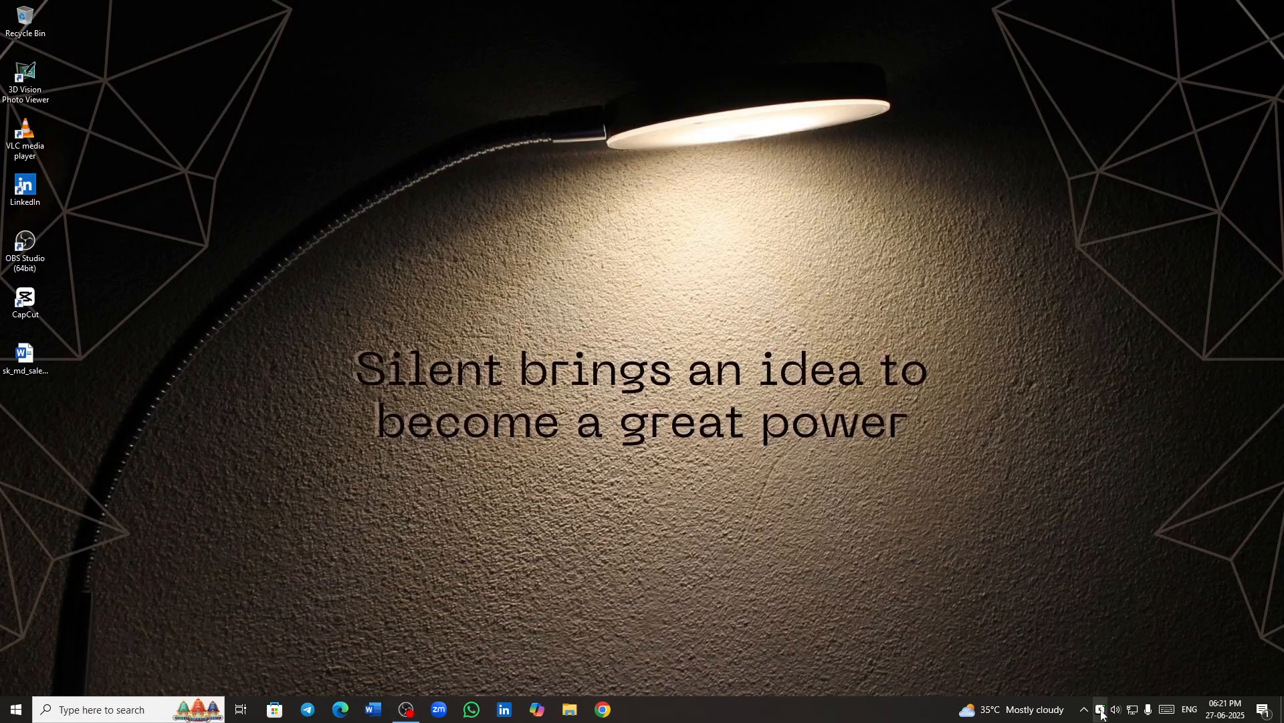
pyautogui.rightClick(1102, 712)
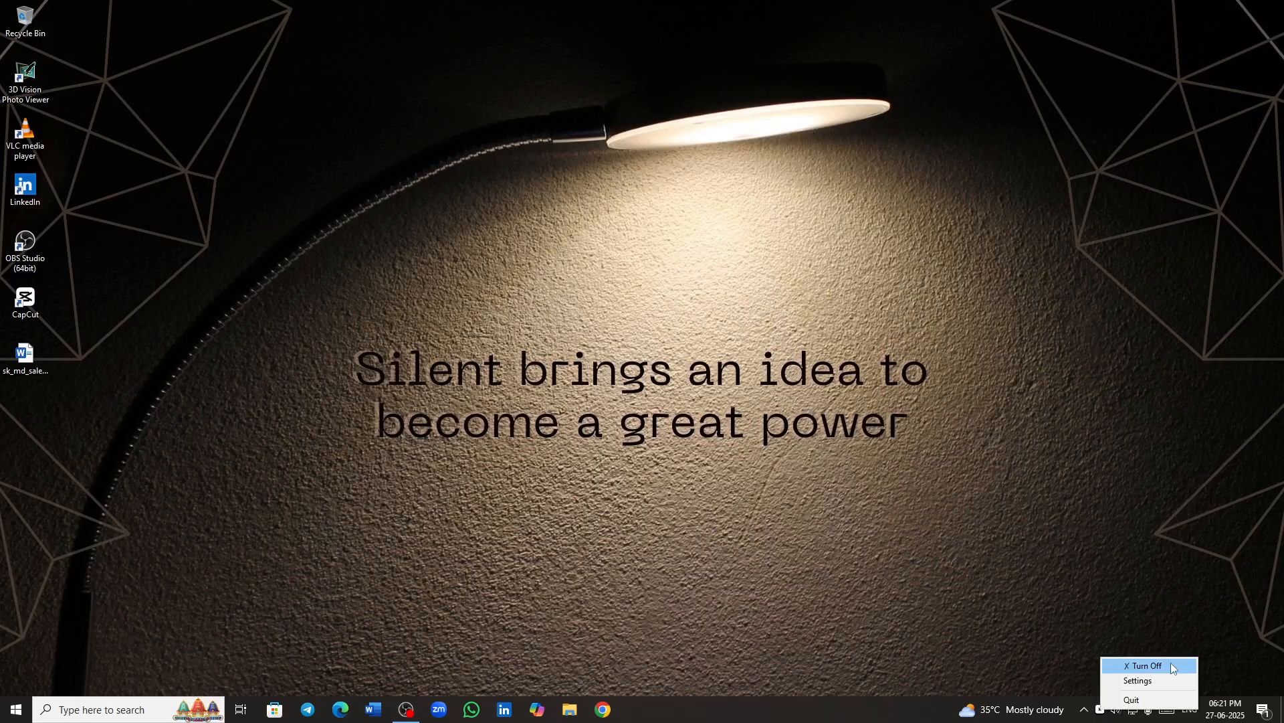
pyautogui.click(1138, 681)
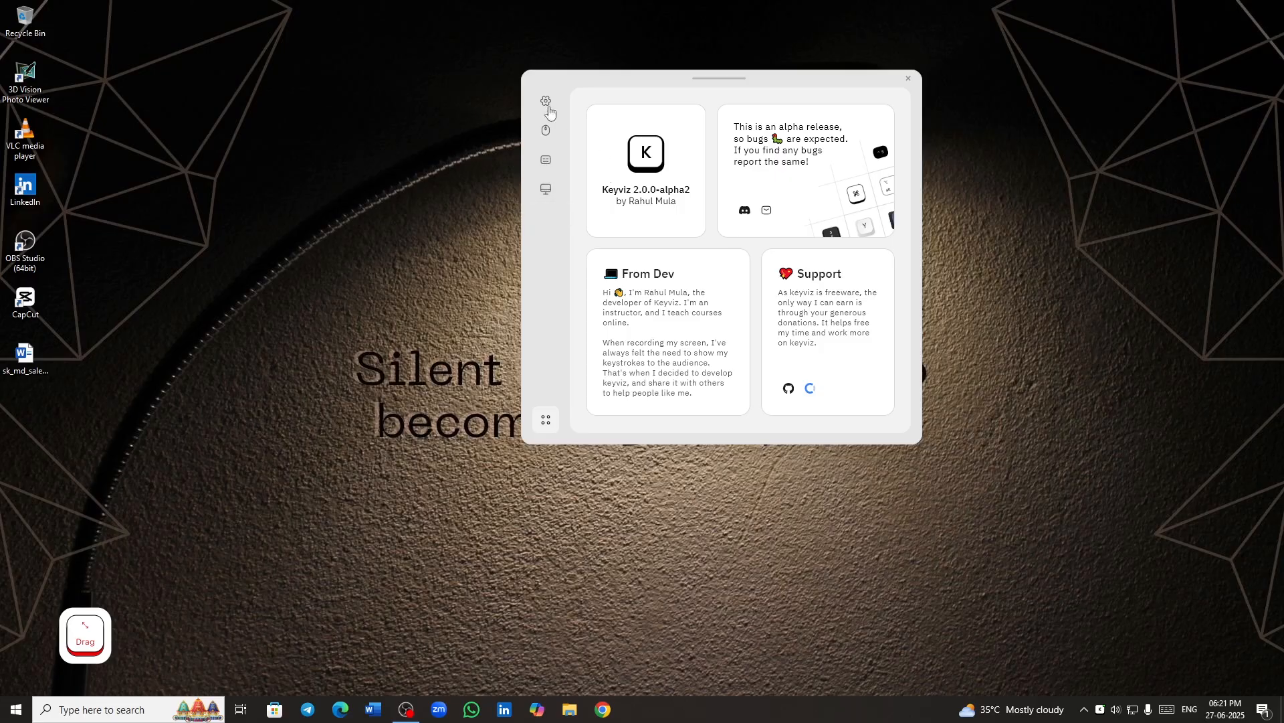
pyautogui.click(546, 104)
pyautogui.click(546, 104)
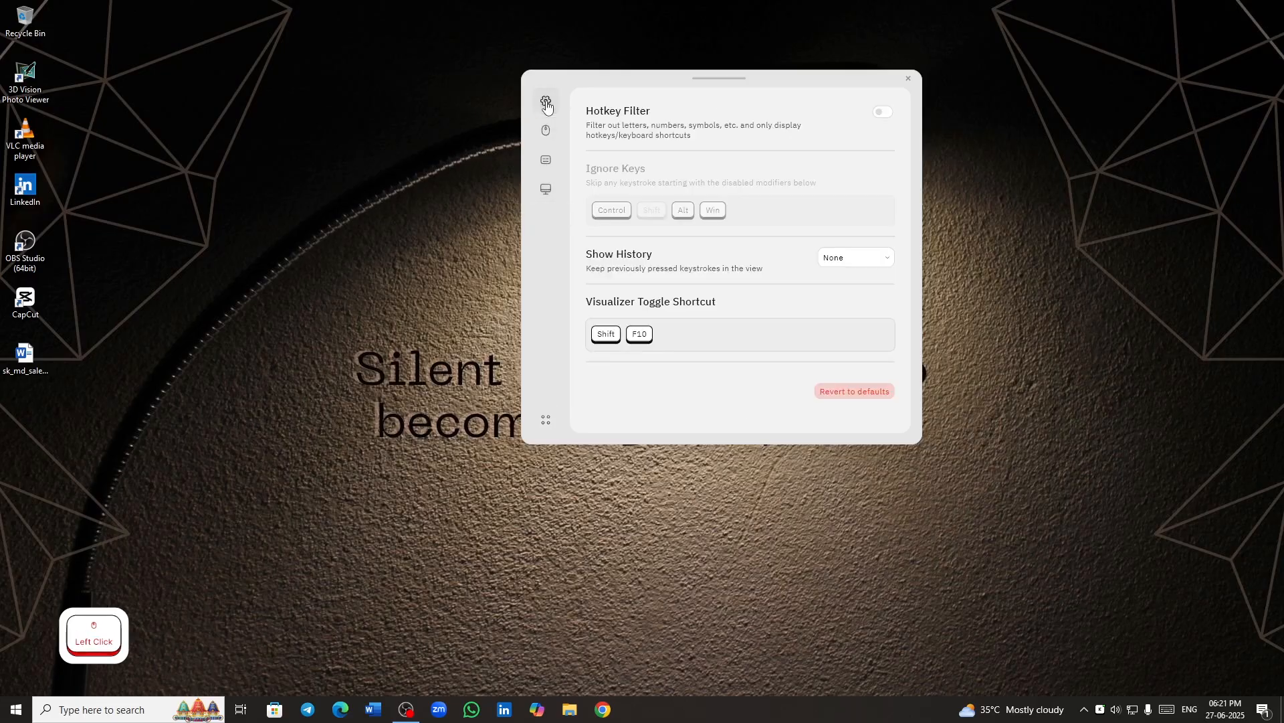
# - Enable Hotkey Filter, activate Shift under Ignore Keys, and test the filtered display with Control+S and Shift
pyautogui.click(883, 111)
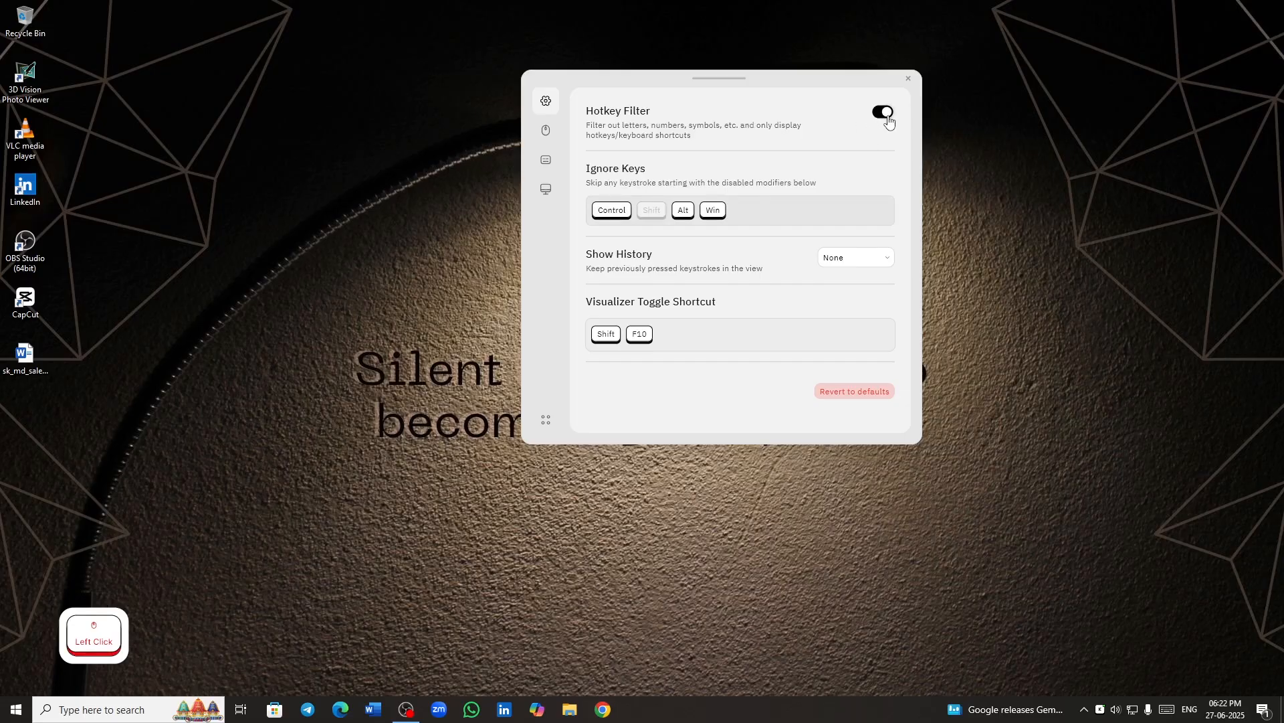
pyautogui.press('ctrl')
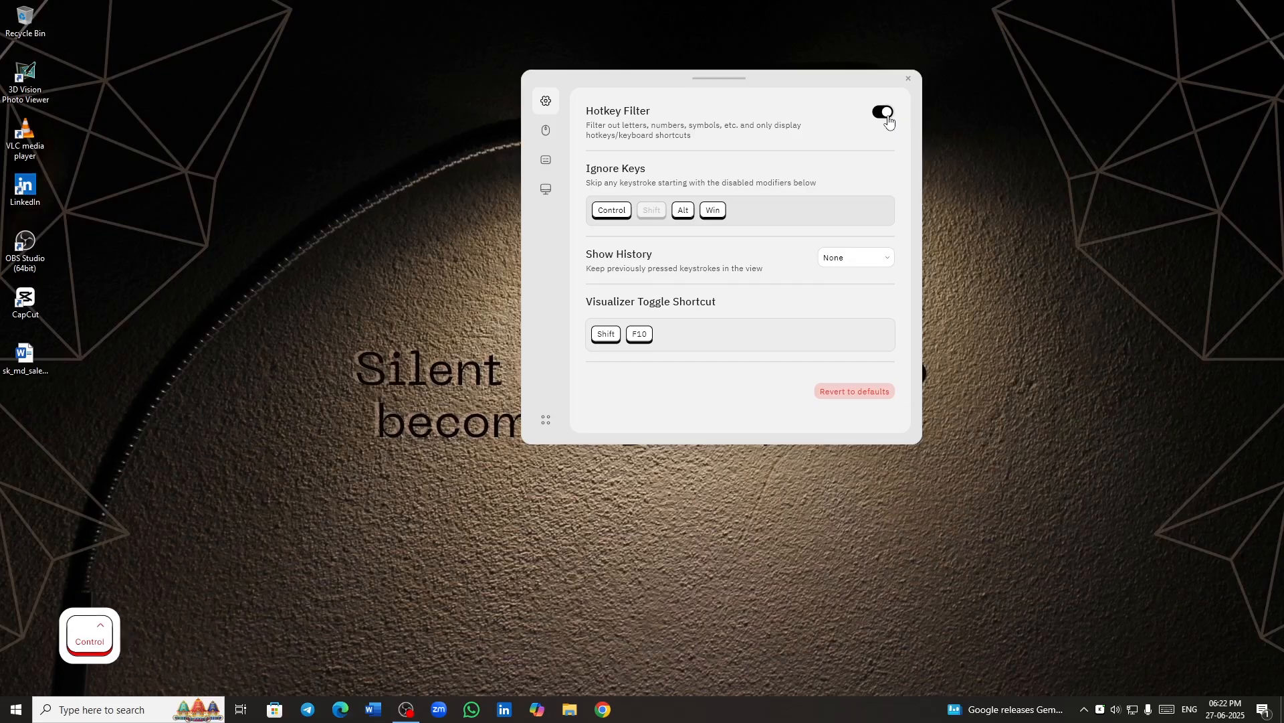
pyautogui.click(651, 213)
pyautogui.hotkey('ctrl', 's')
pyautogui.press('ctrl')
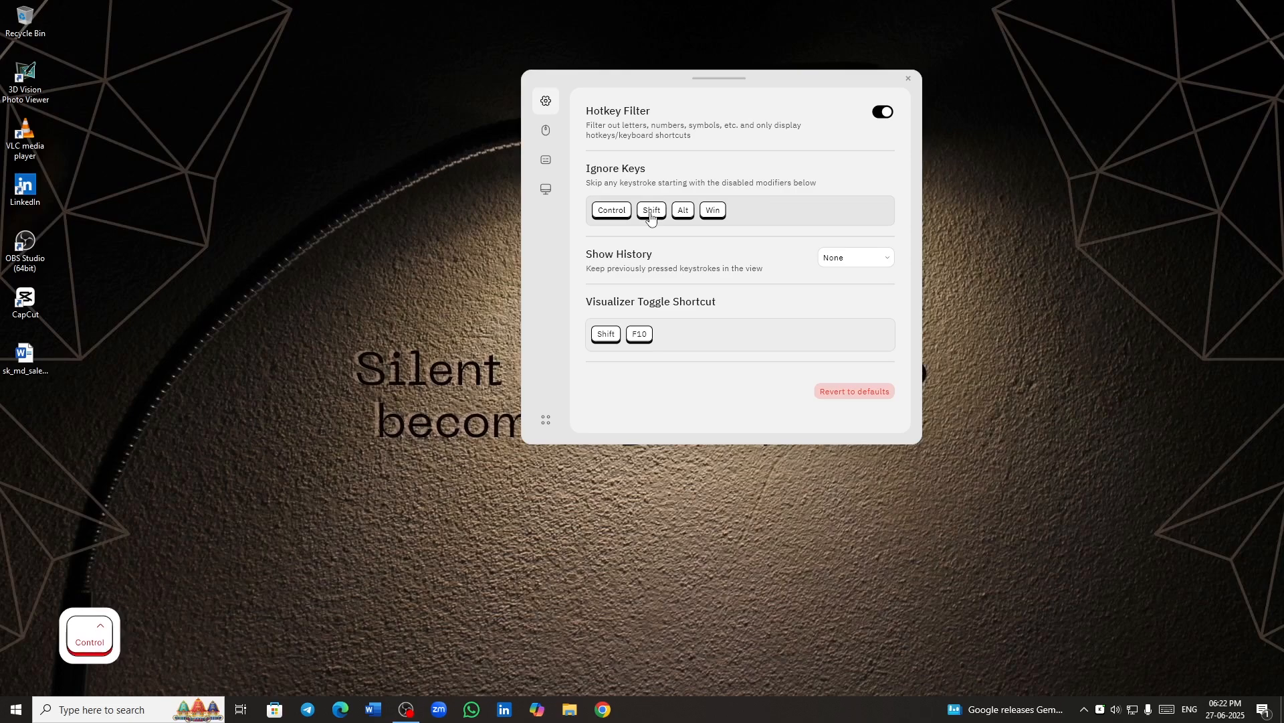
pyautogui.hotkey('ctrl', 's')
pyautogui.press('shift')
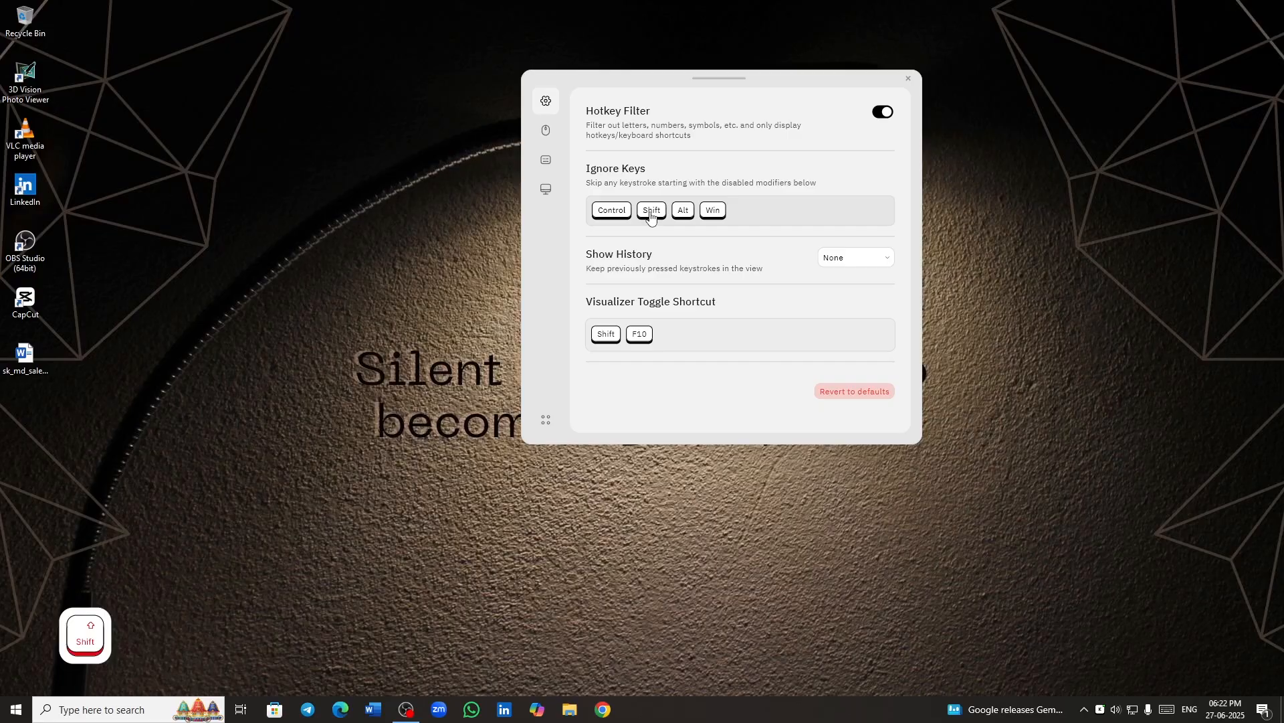
# - Disable Hotkey Filter and test the display with assorted letters, modifiers and symbols
pyautogui.click(884, 112)
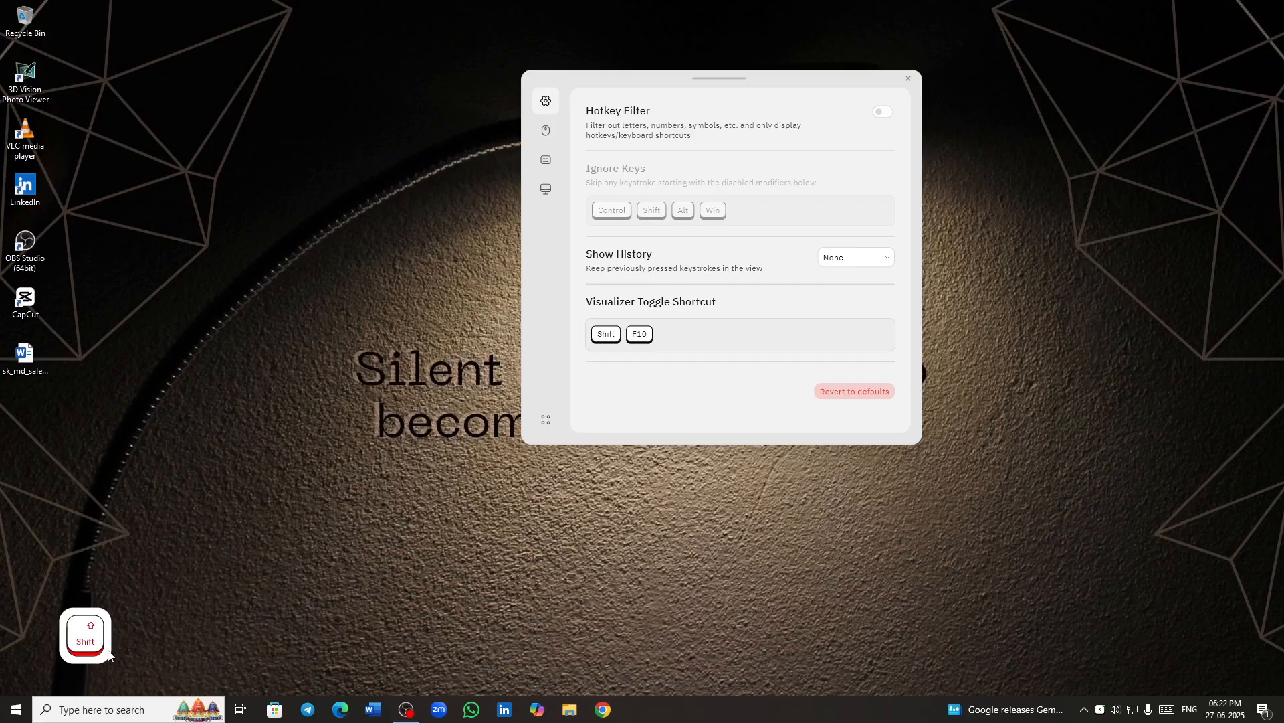
pyautogui.press('ctrl')
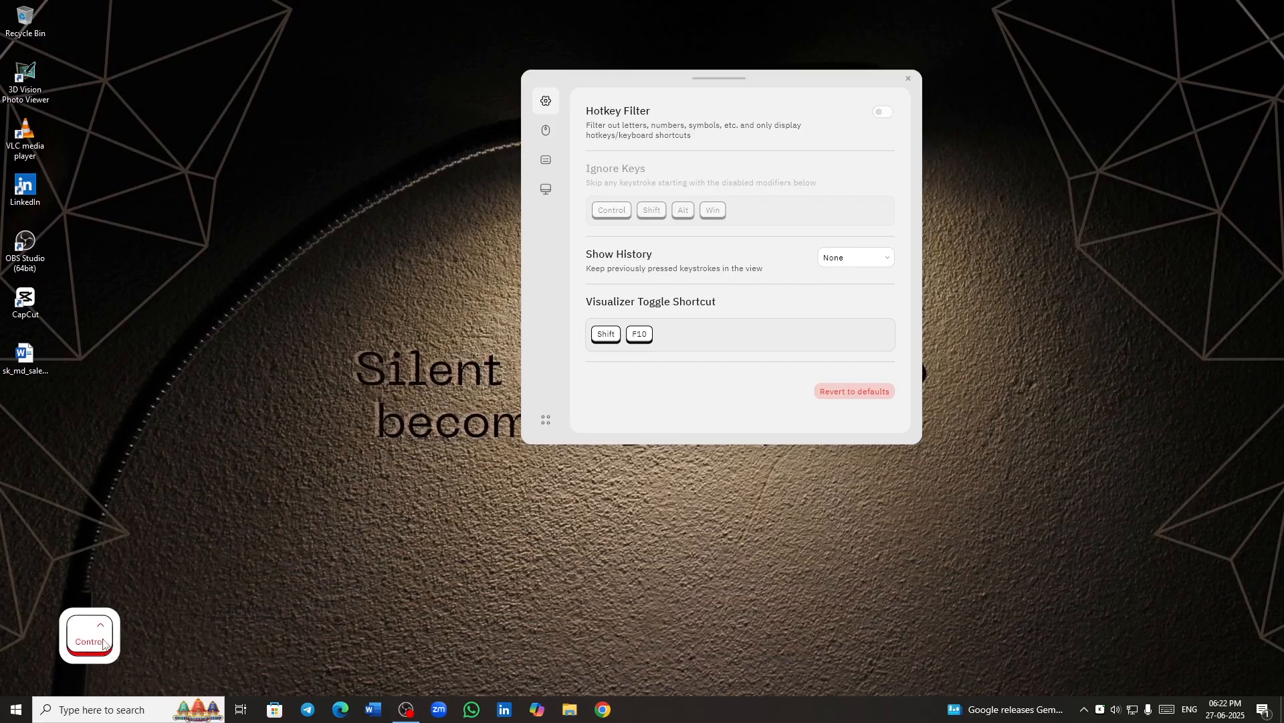
pyautogui.press('w')
pyautogui.press('r')
pyautogui.press('j')
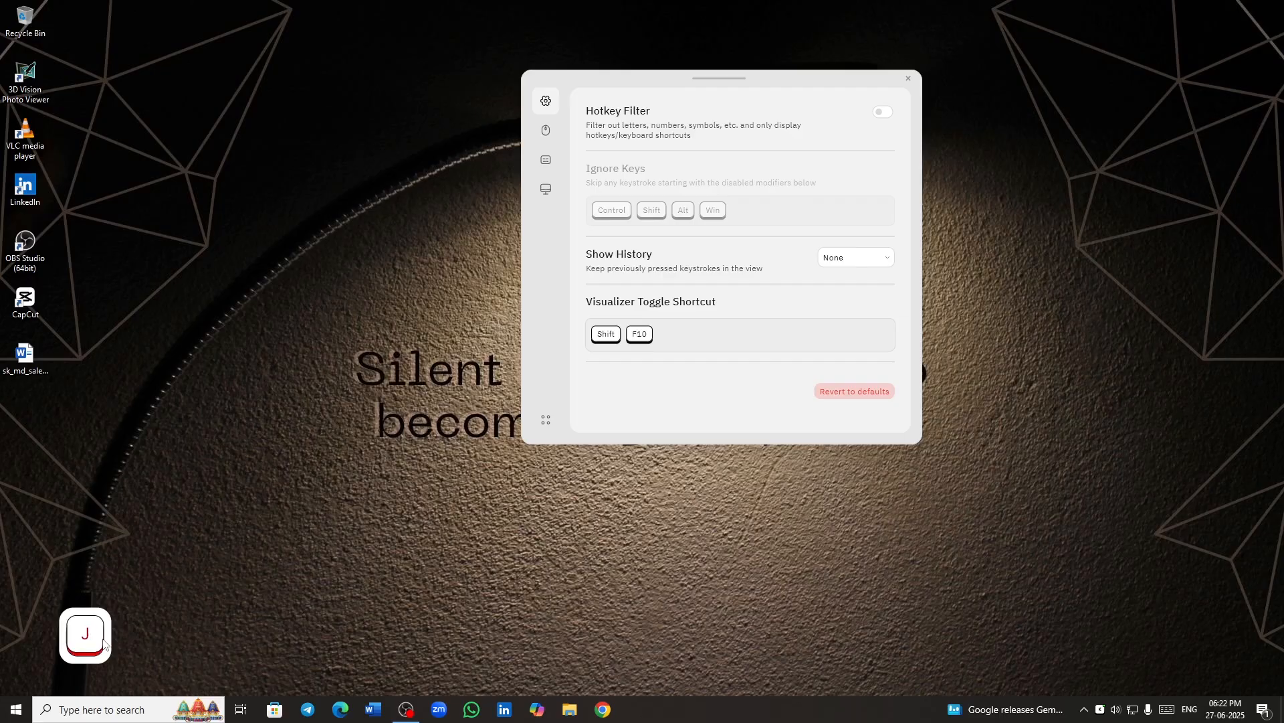
pyautogui.press('p')
pyautogui.press('l')
pyautogui.press('Return')
pyautogui.press('/')
pyautogui.press('shift')
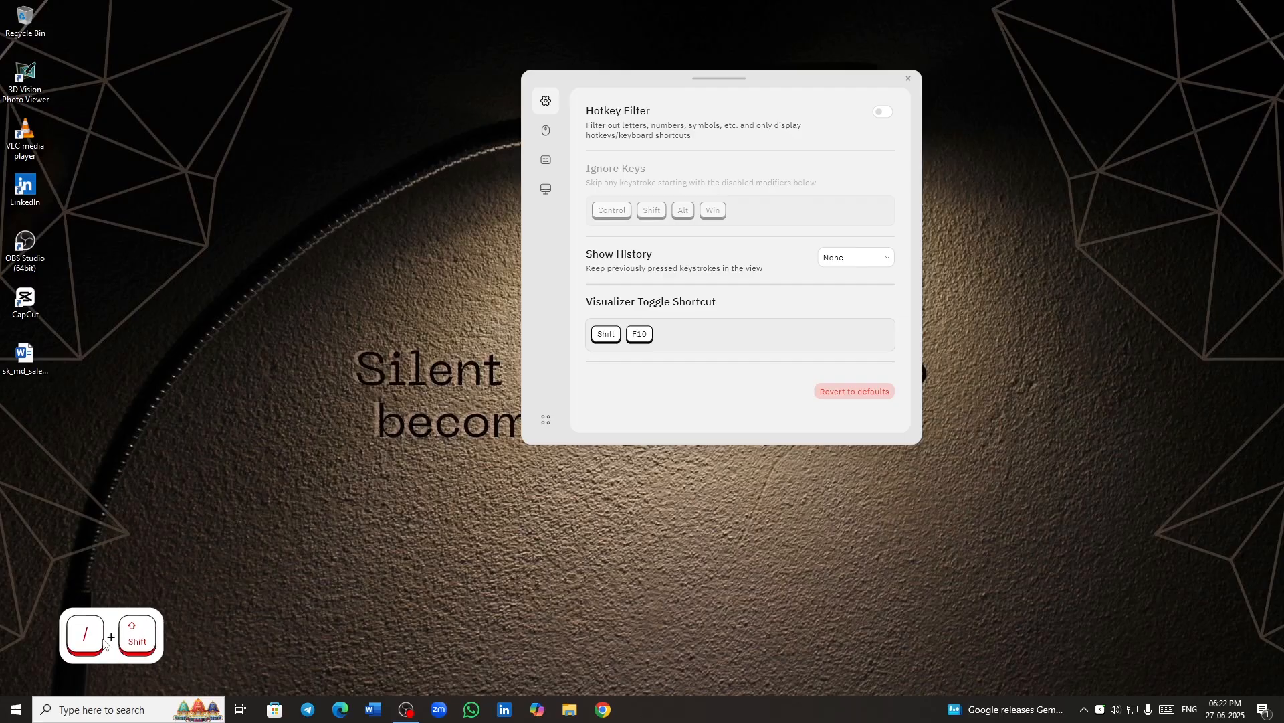
pyautogui.press('l')
pyautogui.press('k')
pyautogui.press('f')
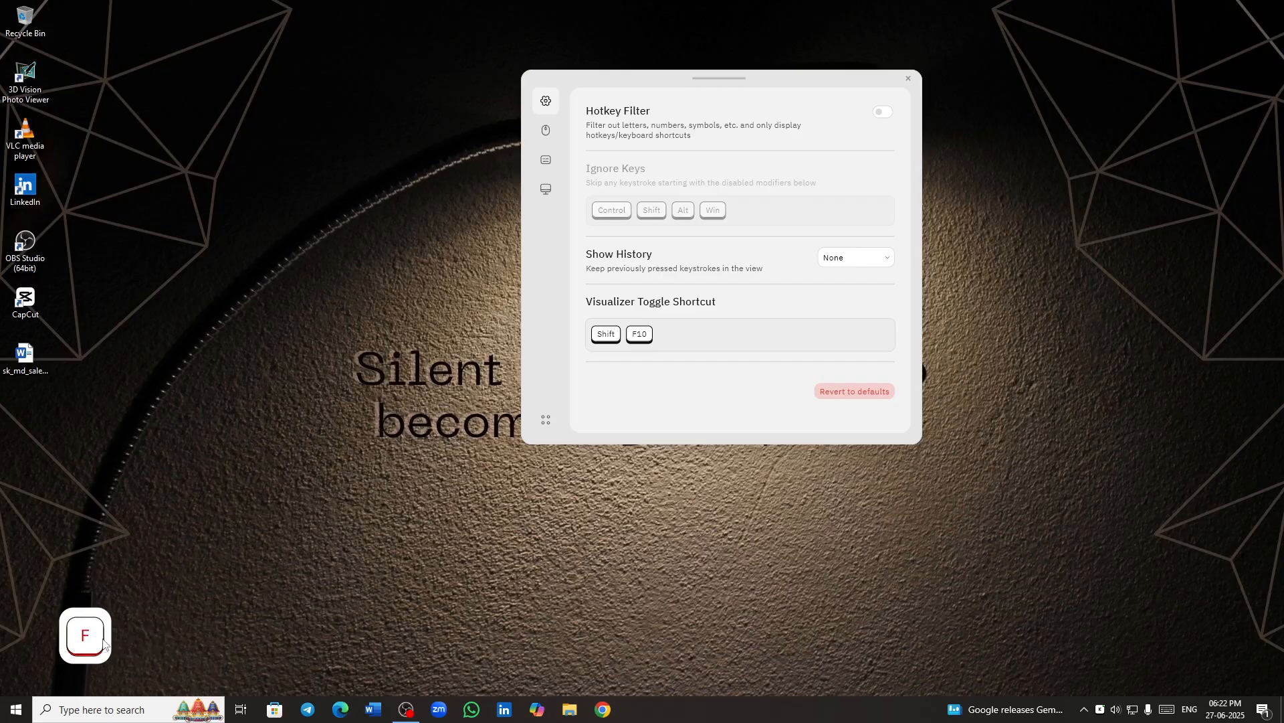
pyautogui.press('h')
# - Open the mouse settings and test the click highlight on the empty desktop
pyautogui.click(545, 138)
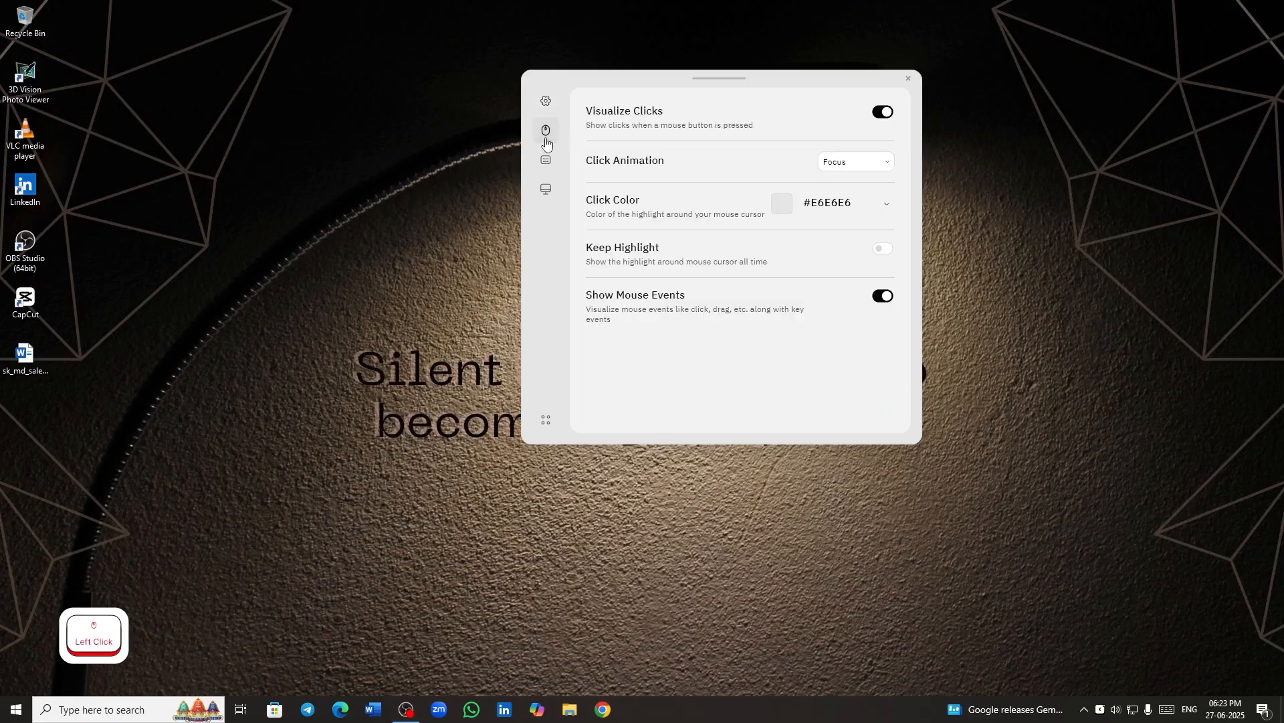
pyautogui.click(308, 269)
pyautogui.click(295, 271)
pyautogui.click(282, 178)
# - Try the Static and Filled click animations on the desktop and set Click Animation back to Focus
pyautogui.click(883, 162)
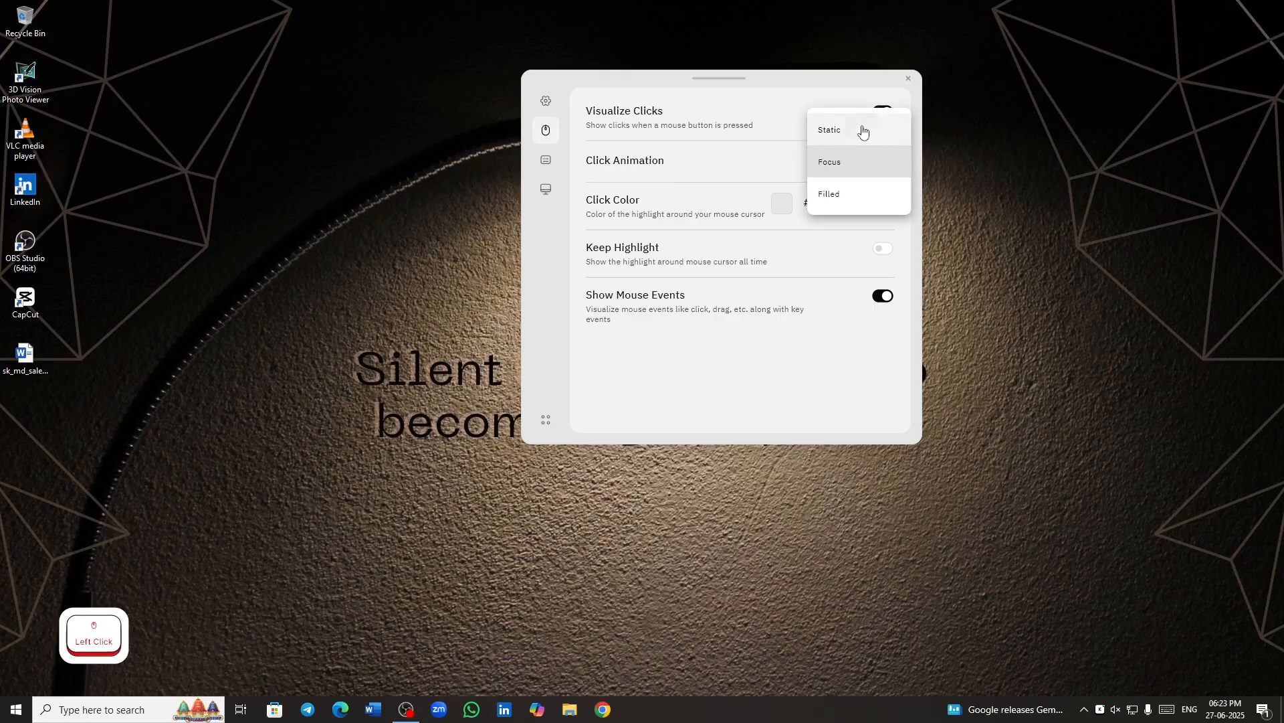
pyautogui.click(863, 130)
pyautogui.click(280, 206)
pyautogui.click(271, 202)
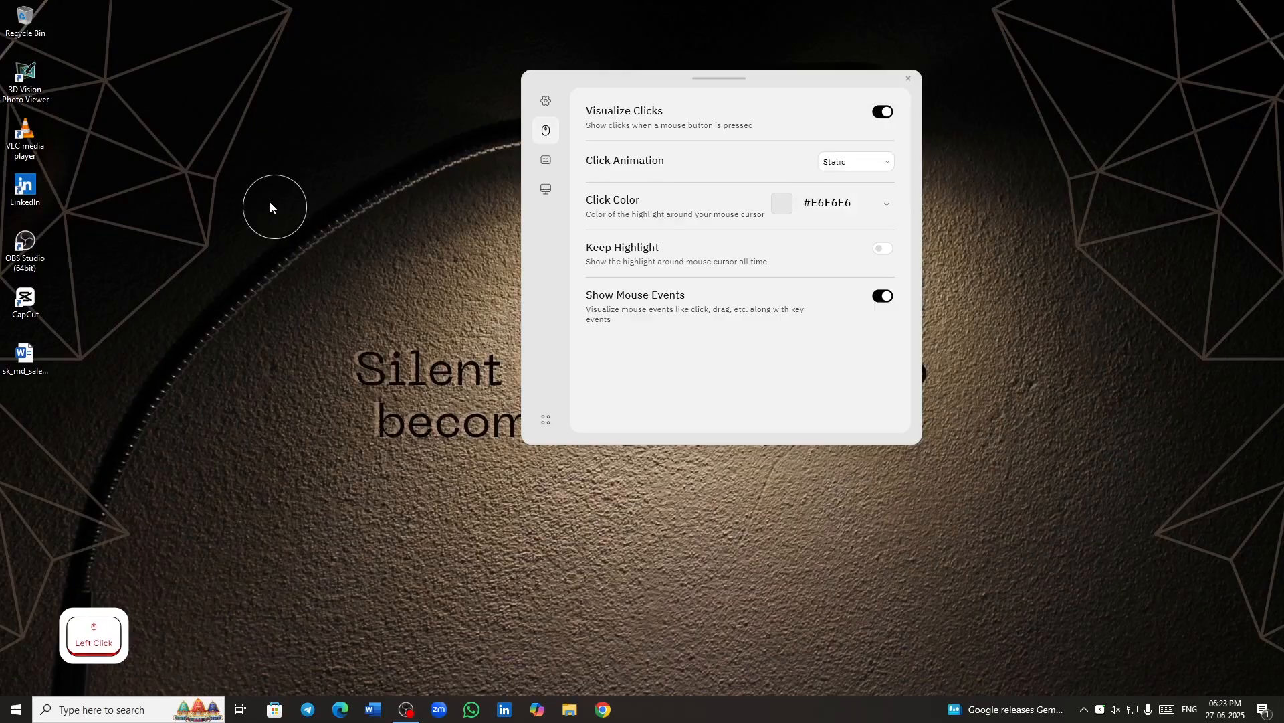
pyautogui.click(852, 185)
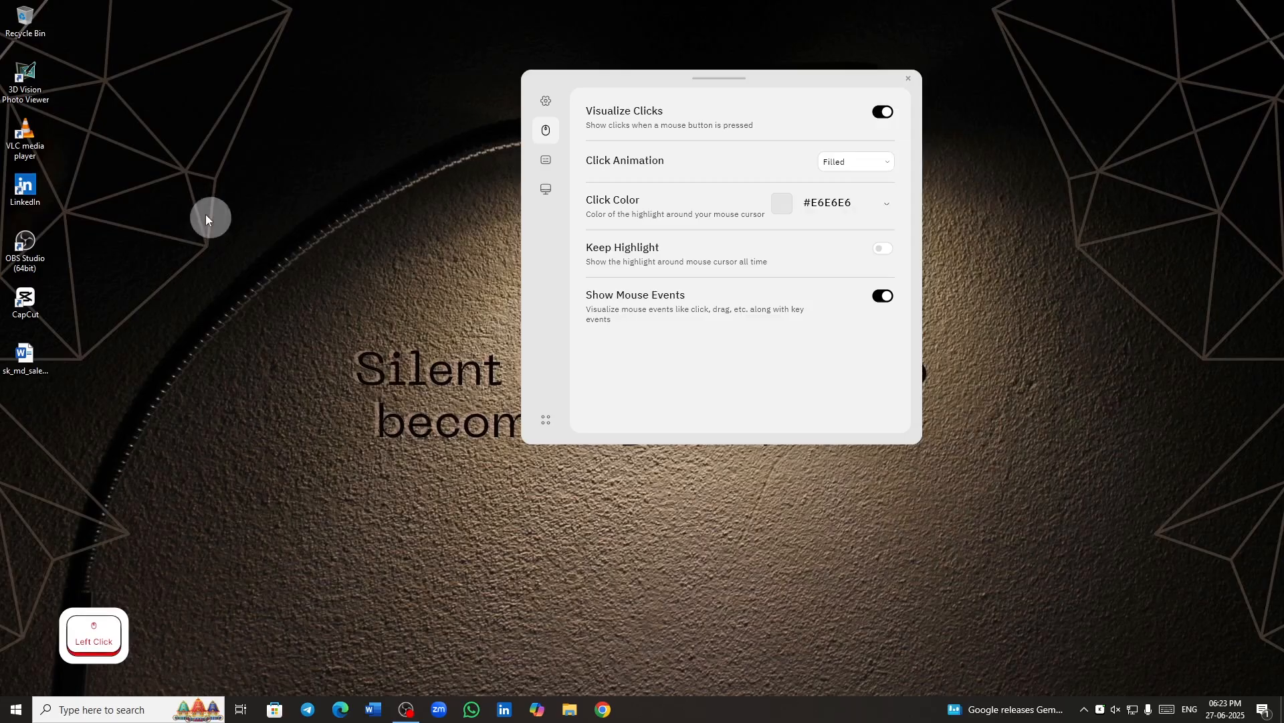
pyautogui.click(853, 163)
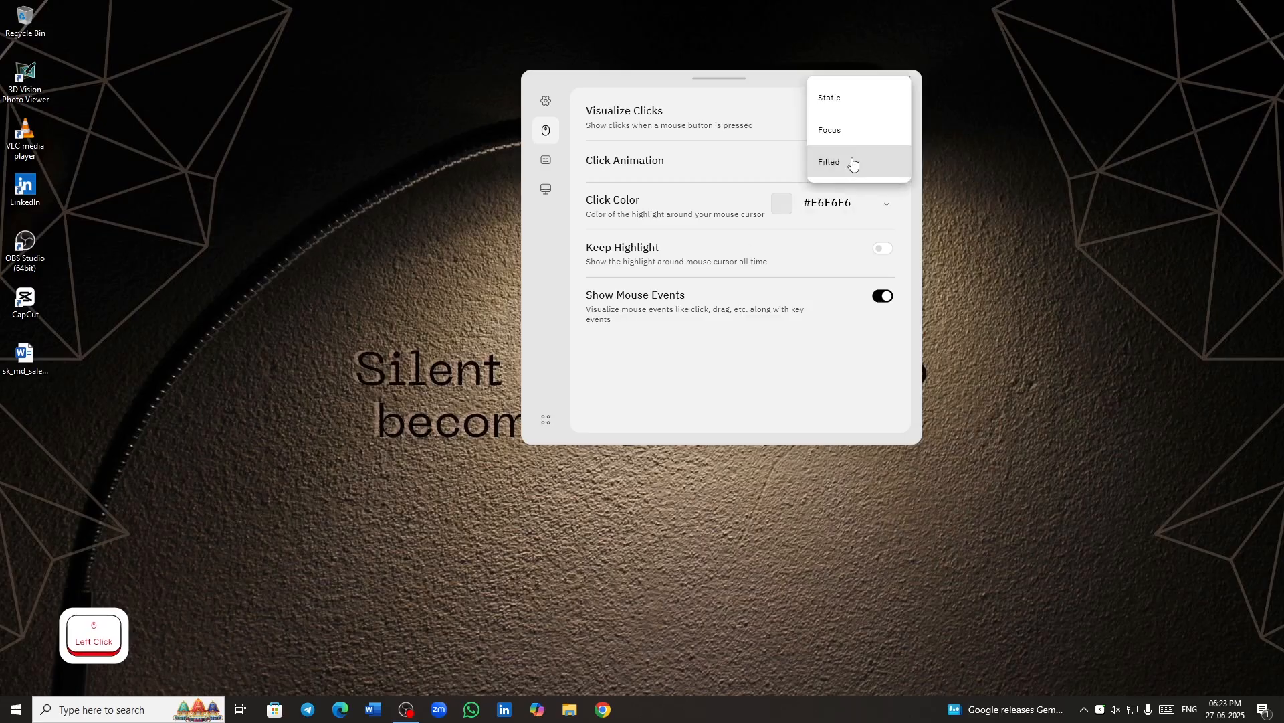
pyautogui.click(852, 132)
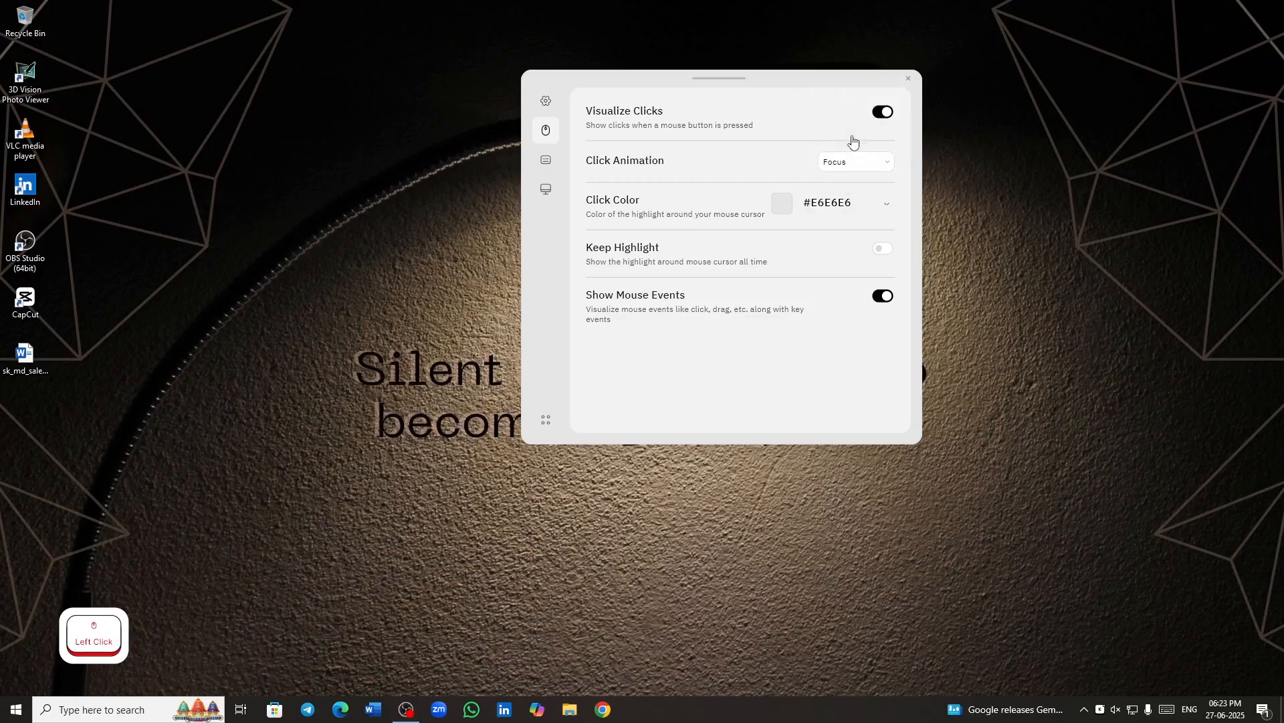
# - Set the mouse click color to #DAD1D1 after trying red #FF0000 on the desktop
pyautogui.click(778, 211)
pyautogui.click(892, 230)
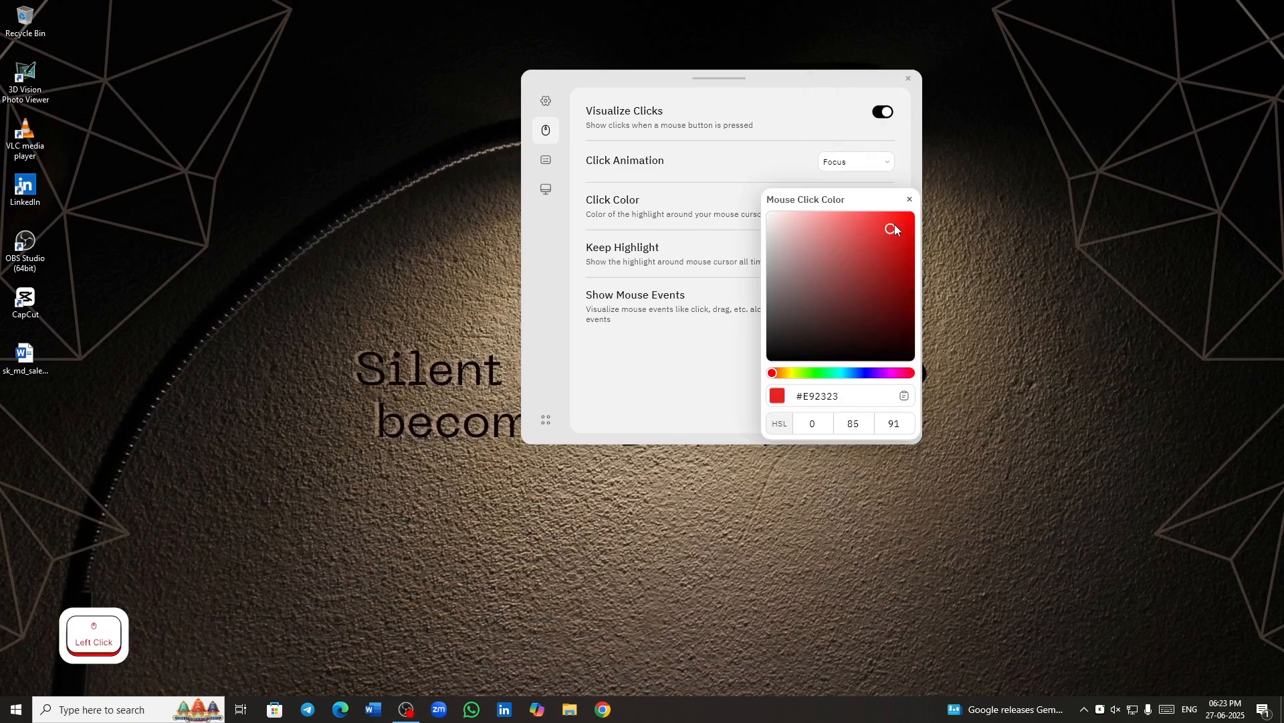
pyautogui.moveTo(894, 224); pyautogui.dragTo(926, 205)
pyautogui.click(311, 185)
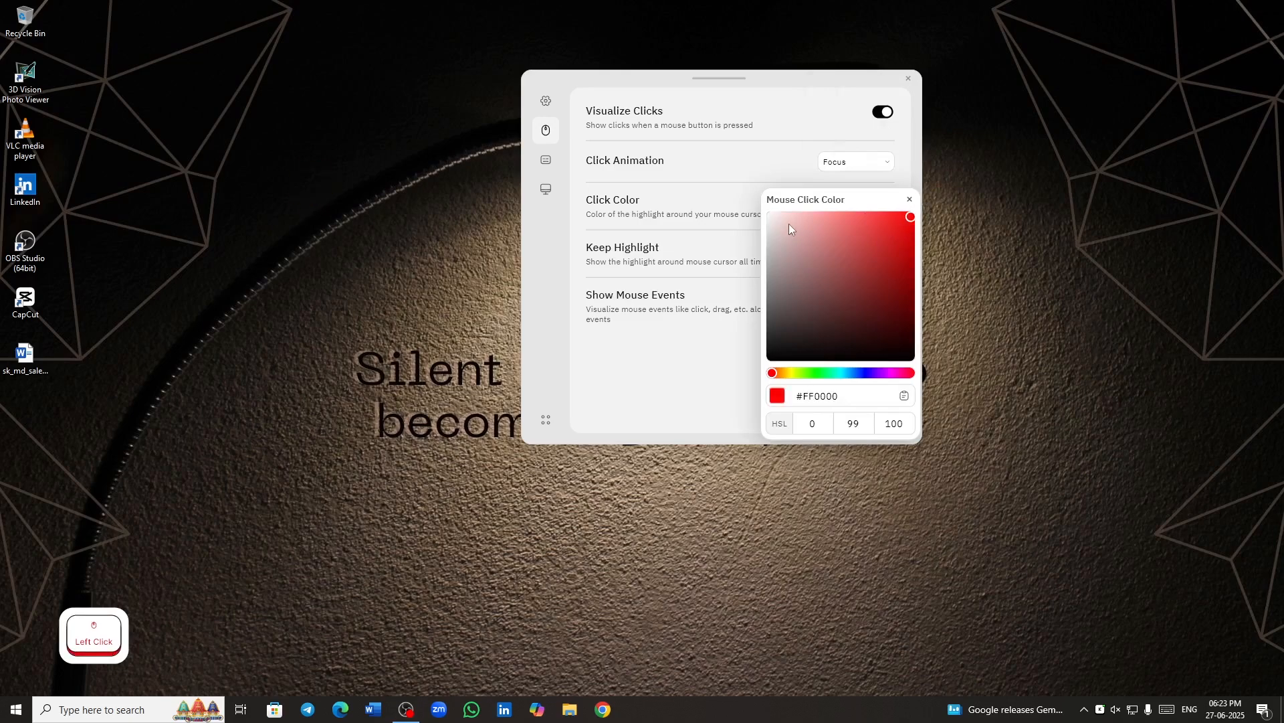
pyautogui.click(770, 234)
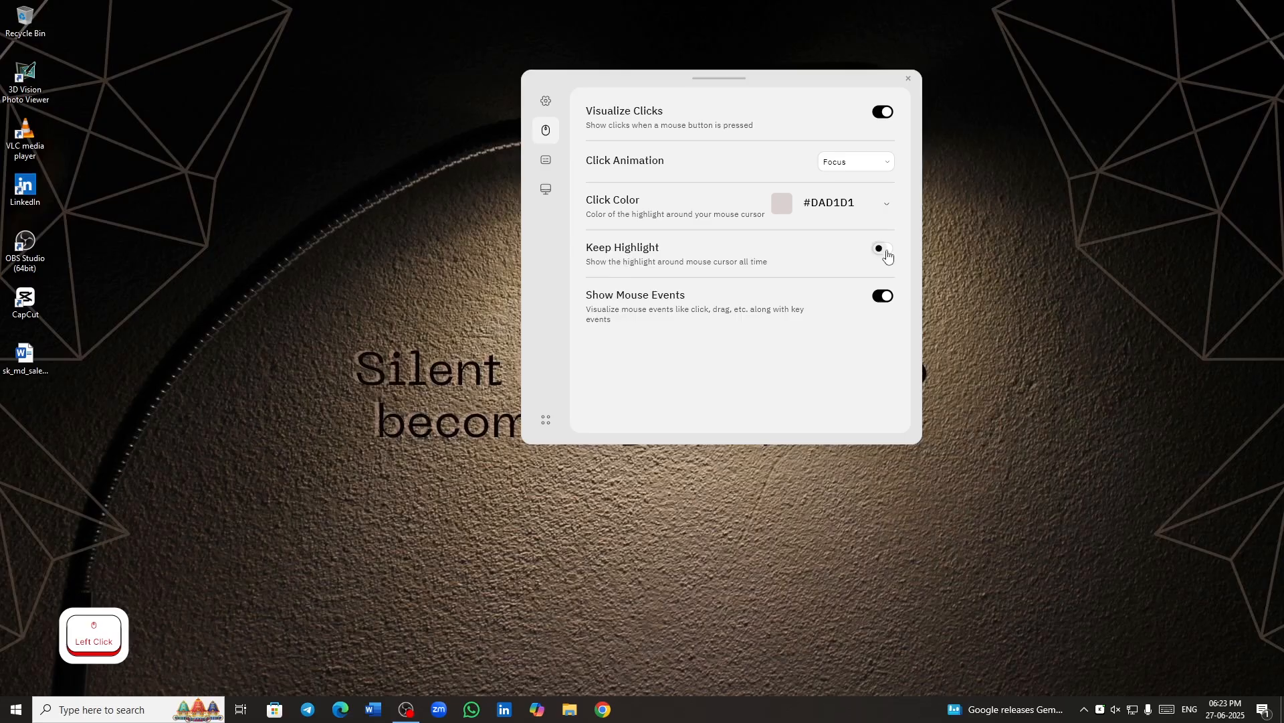
# - Try the Keep Highlight option around the mouse cursor and switch it off again
pyautogui.click(886, 251)
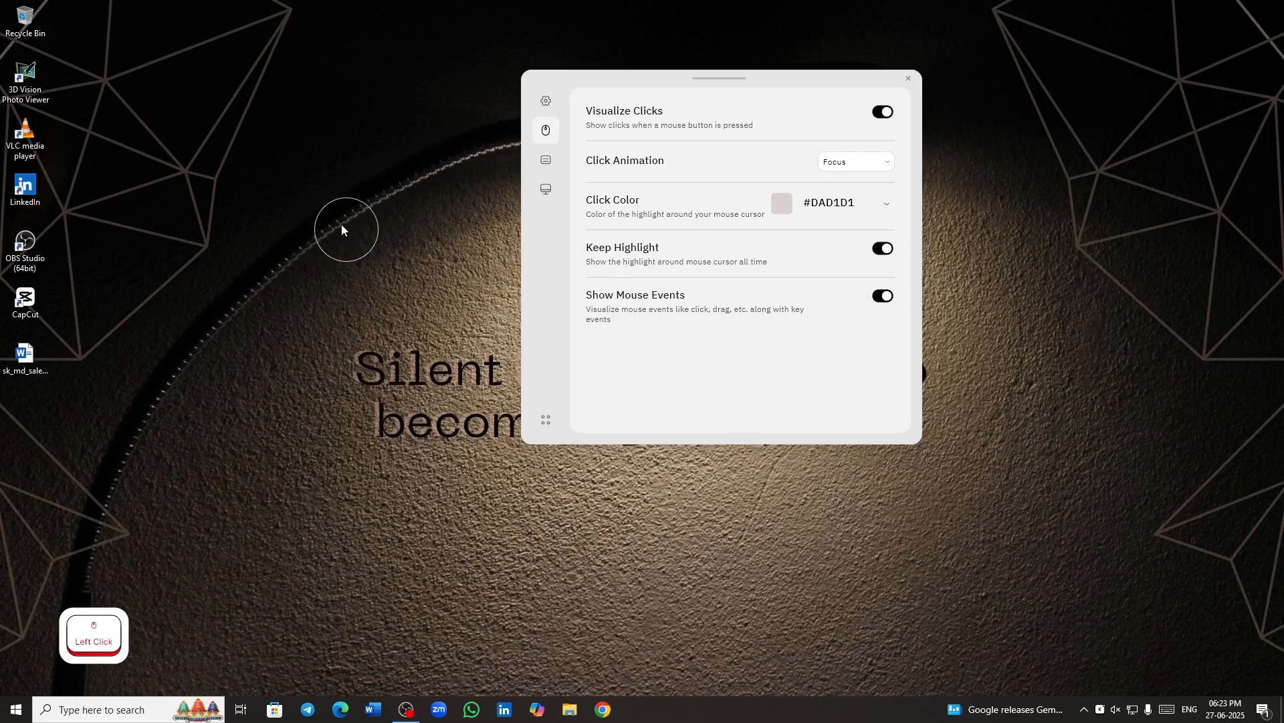
pyautogui.click(884, 249)
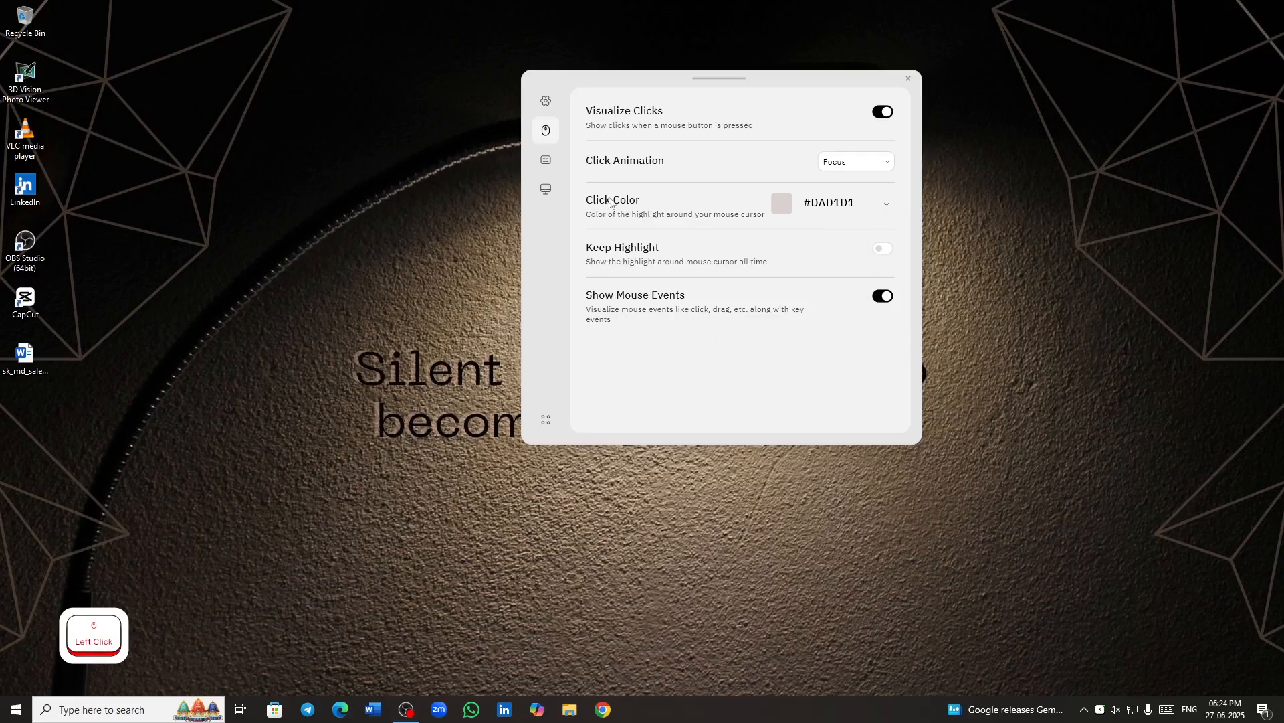
# - Open the keystroke style settings, test a key display, and try the Minimal and Flat presets
pyautogui.click(553, 164)
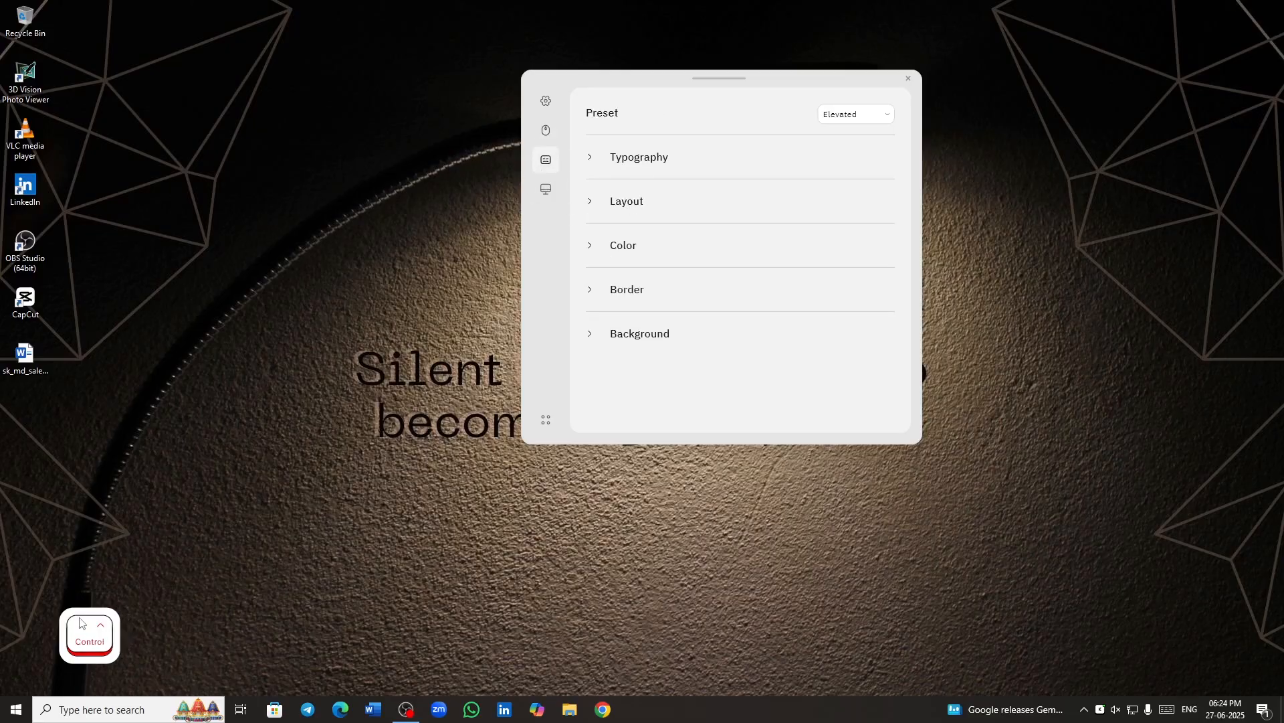
pyautogui.press('g')
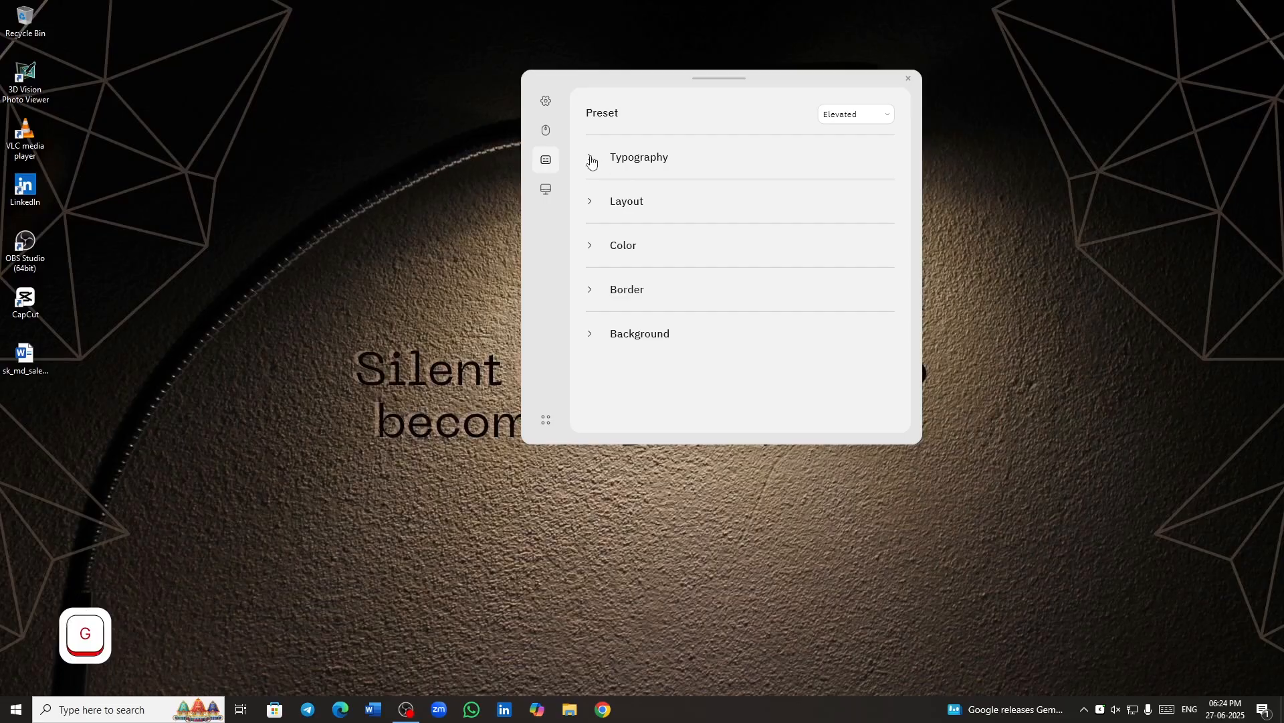
pyautogui.click(888, 117)
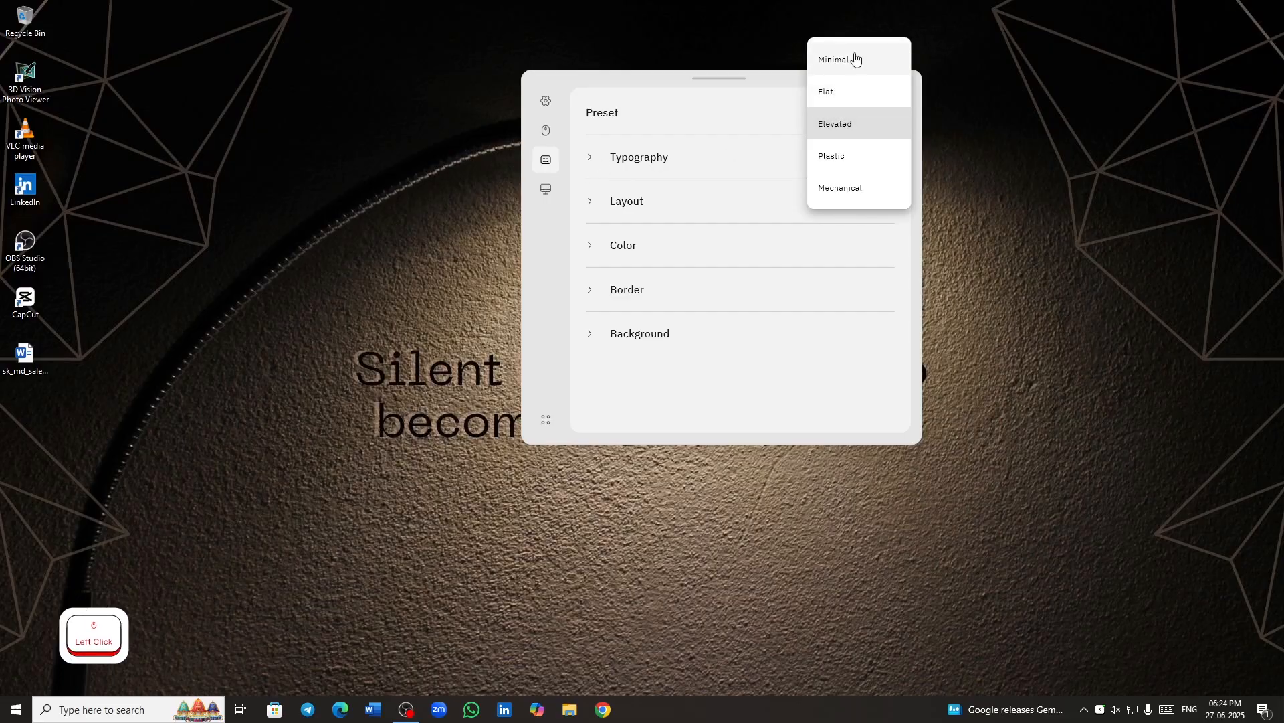
pyautogui.click(856, 59)
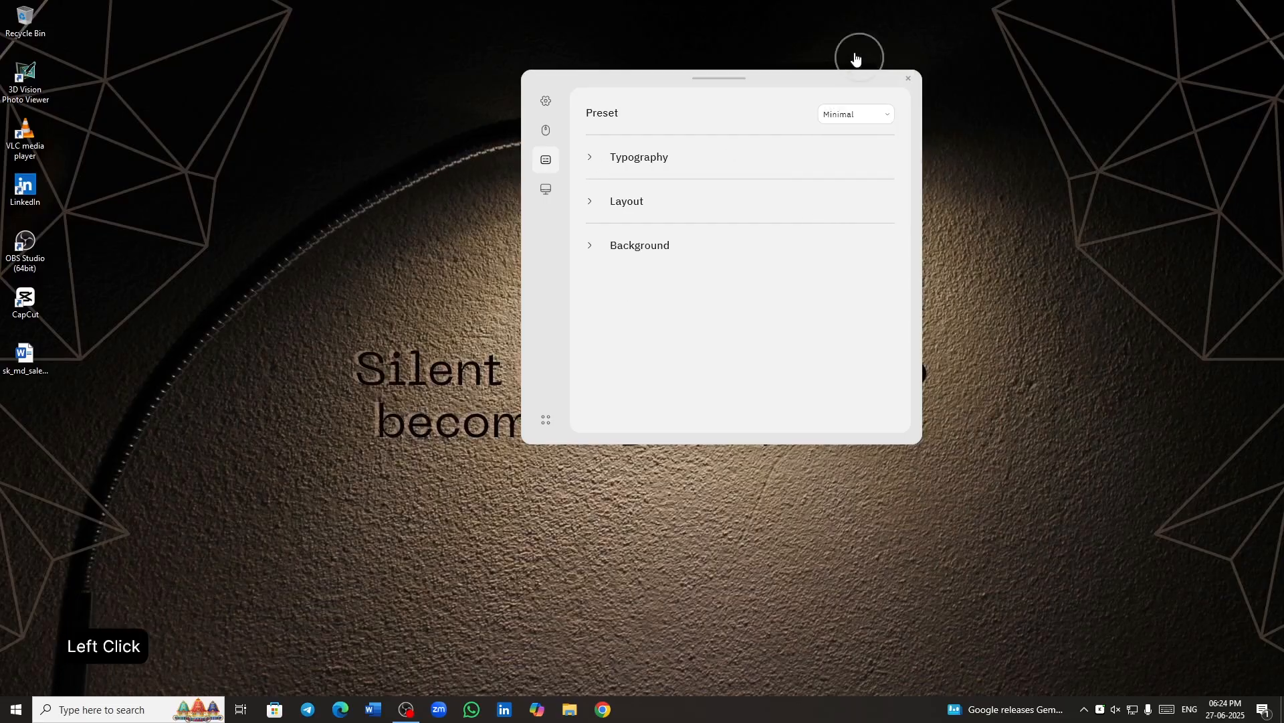
pyautogui.click(864, 115)
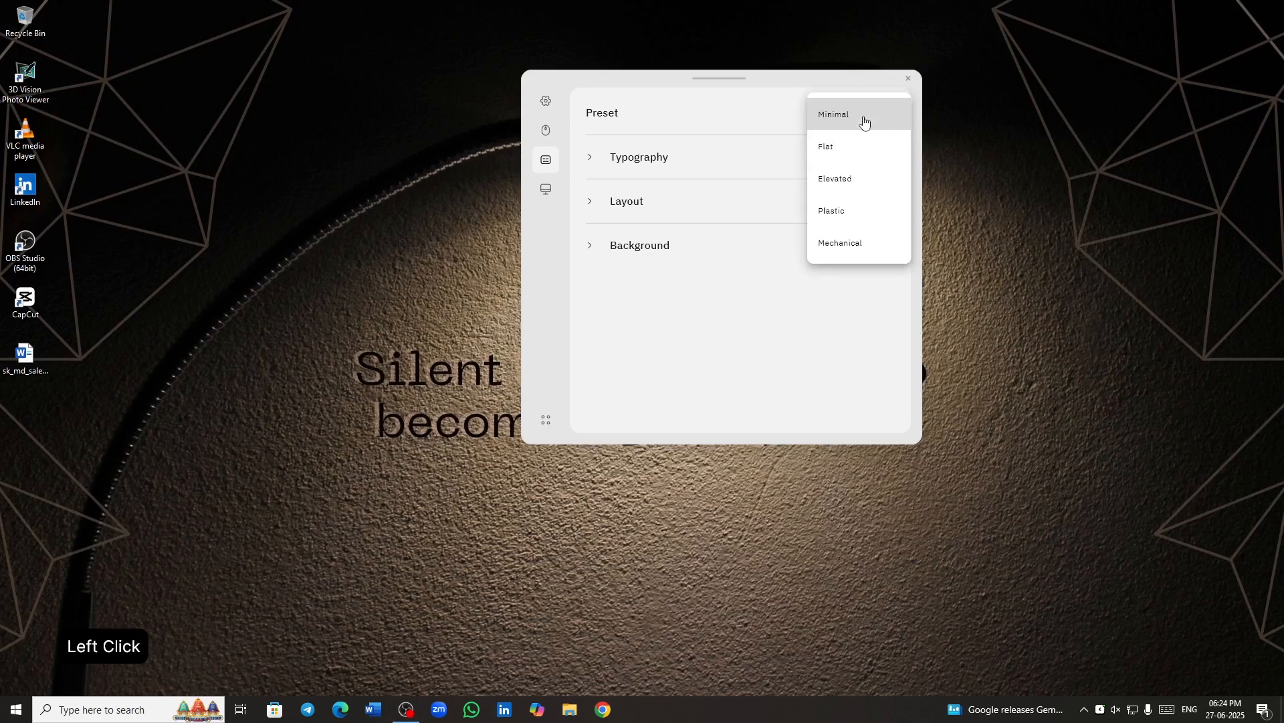
pyautogui.click(868, 147)
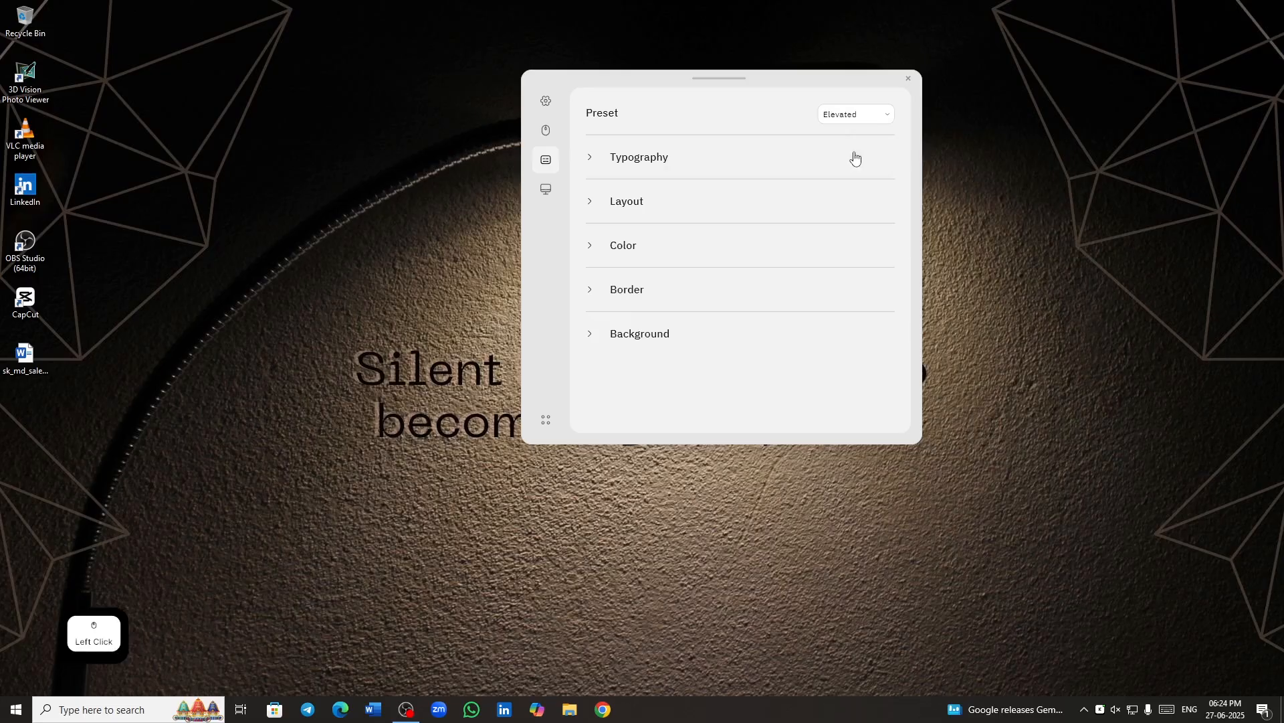
# - Try the Plastic and Mechanical keystroke presets and set the preset back to Elevated
pyautogui.click(845, 115)
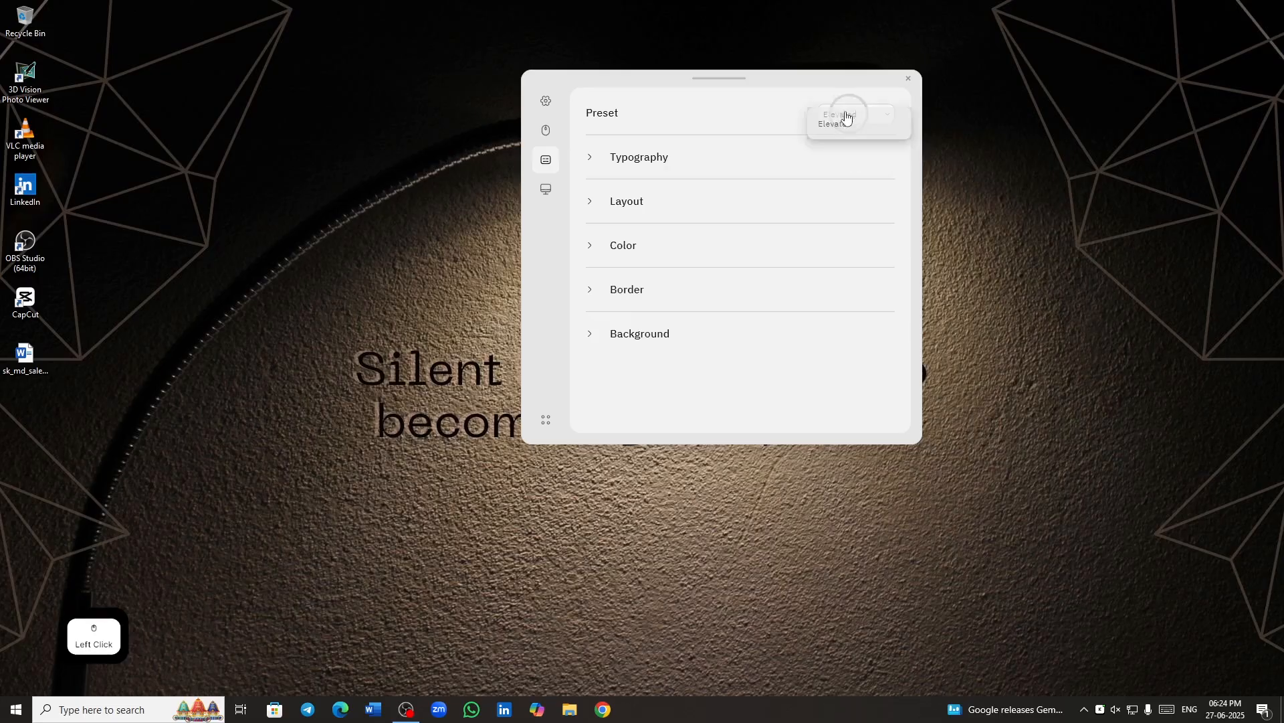
pyautogui.click(851, 163)
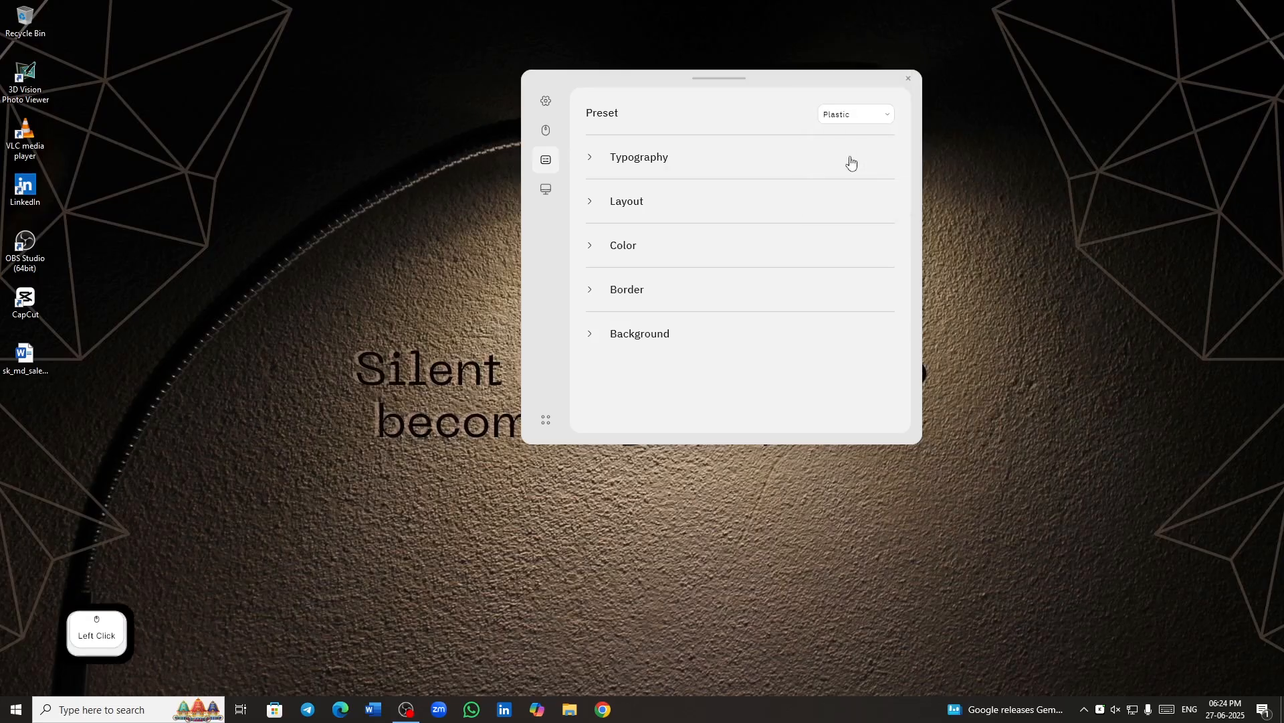
pyautogui.click(854, 116)
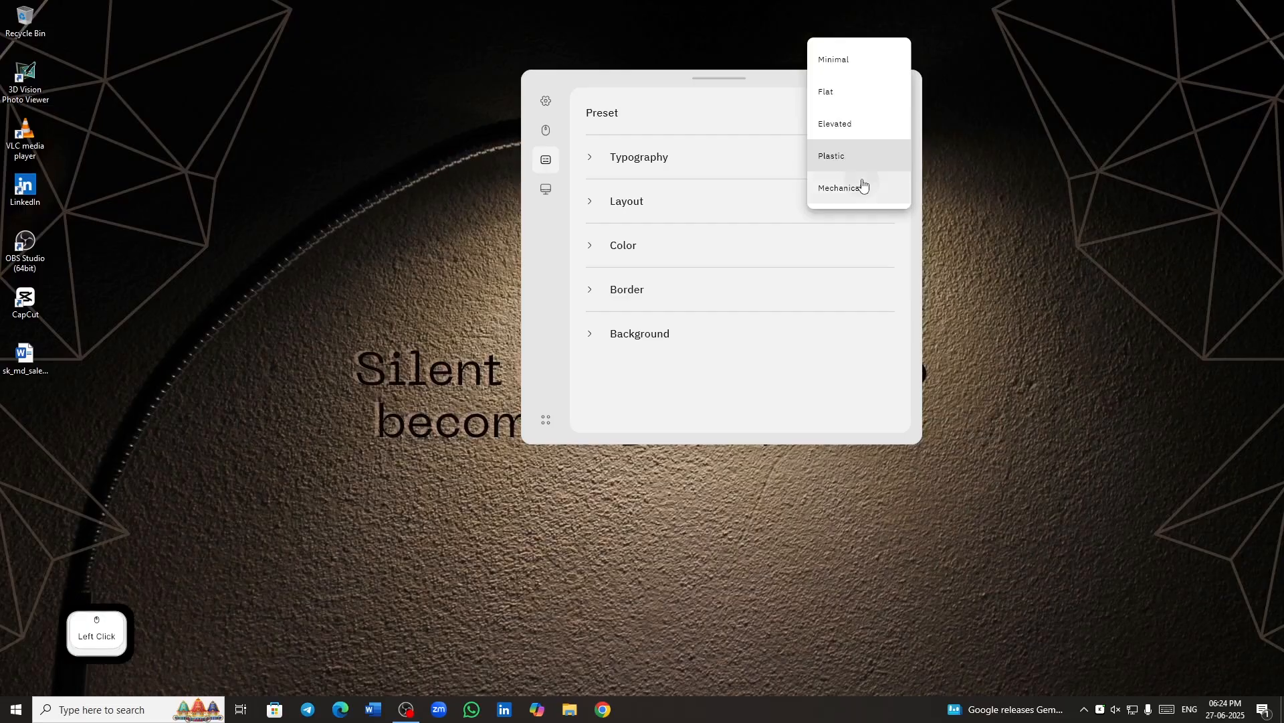
pyautogui.click(863, 185)
pyautogui.click(853, 119)
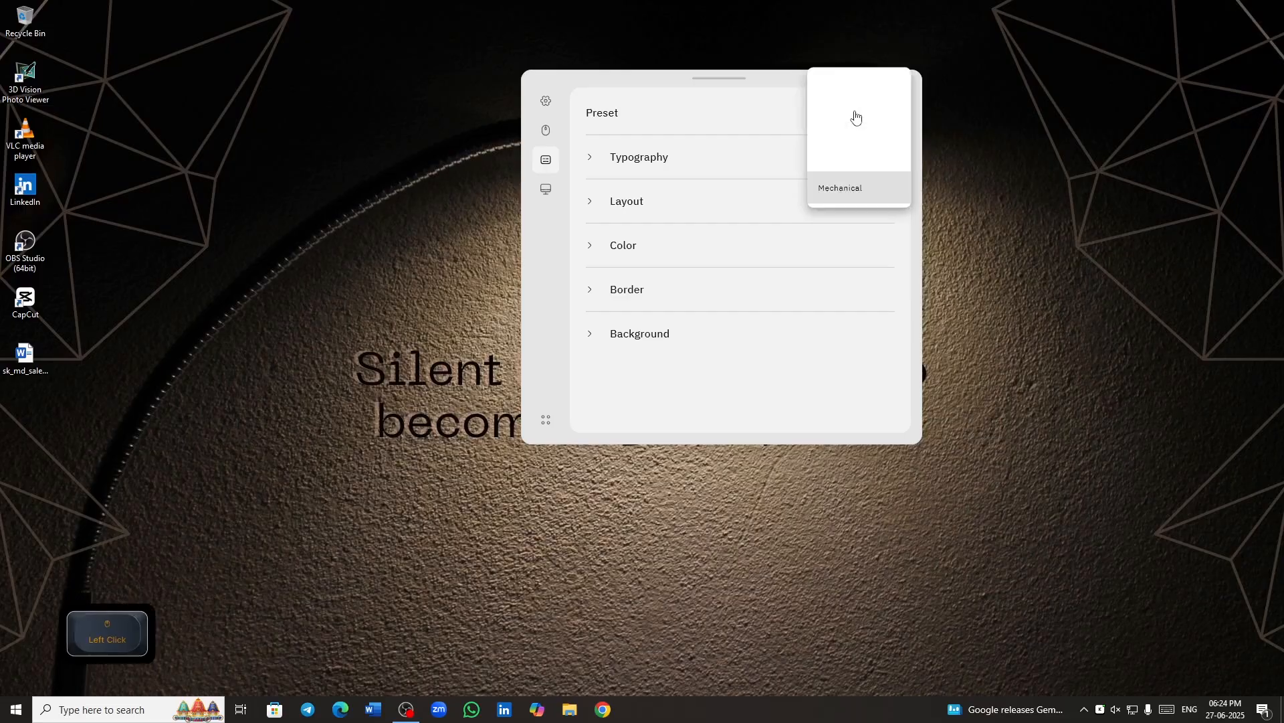
pyautogui.click(850, 125)
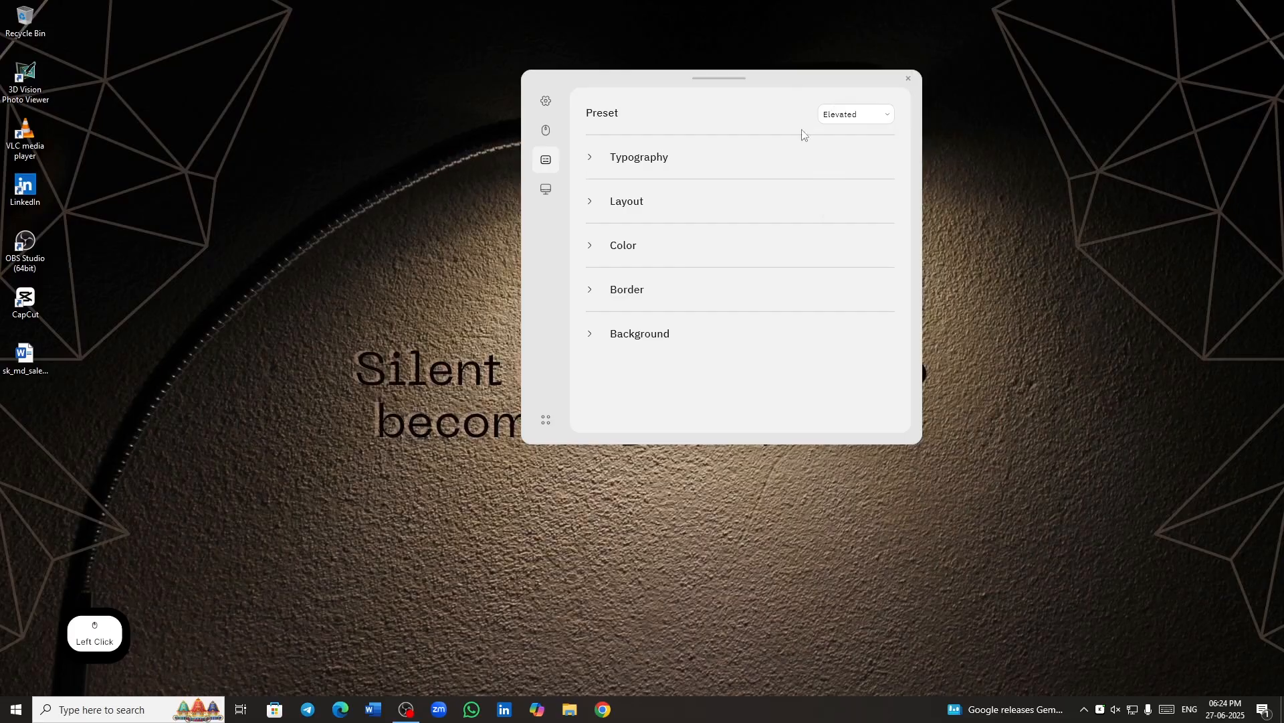
# - Compare the Mechanical and Plastic presets once more and return the preset to Elevated
pyautogui.click(873, 118)
pyautogui.click(856, 192)
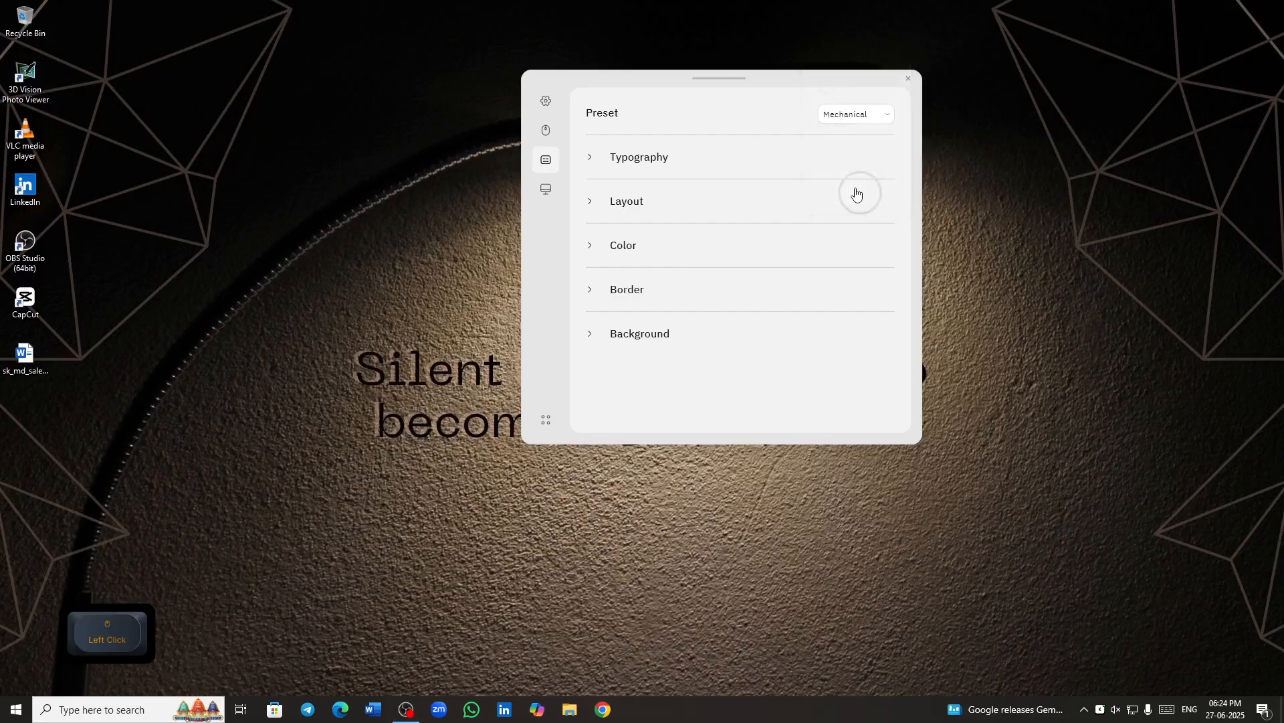
pyautogui.click(862, 117)
pyautogui.click(860, 160)
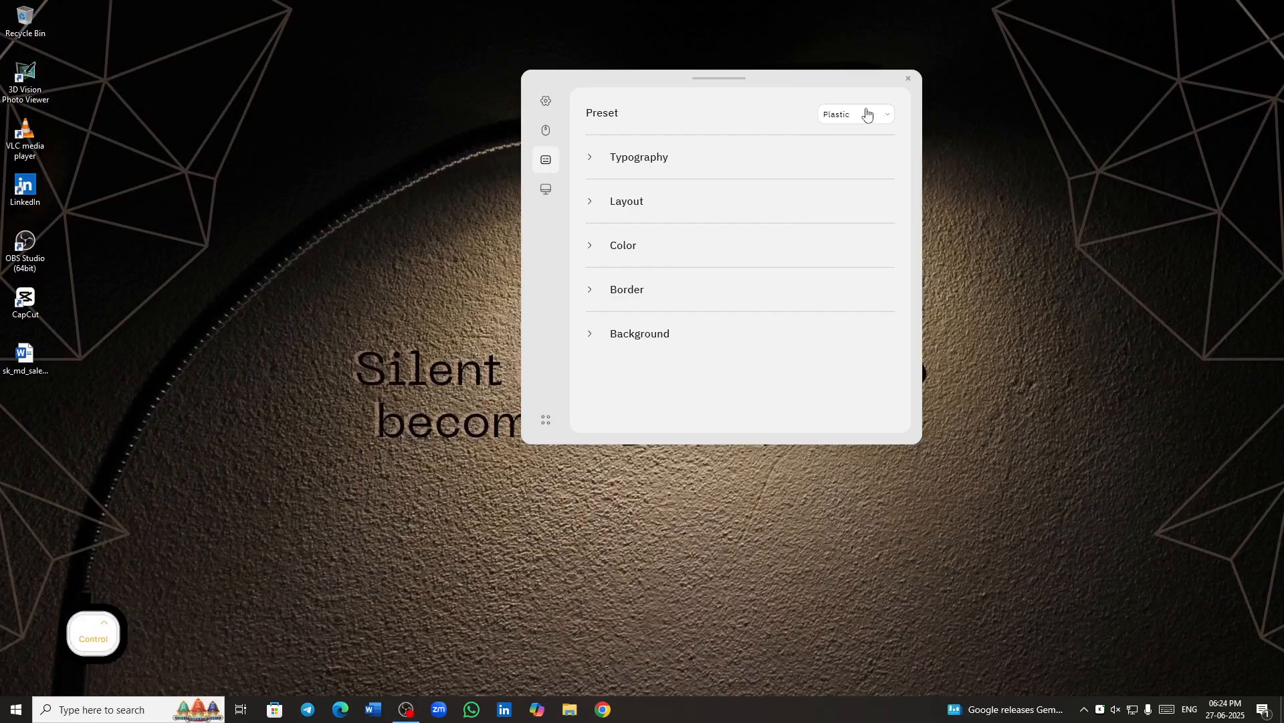
pyautogui.click(867, 115)
pyautogui.click(839, 52)
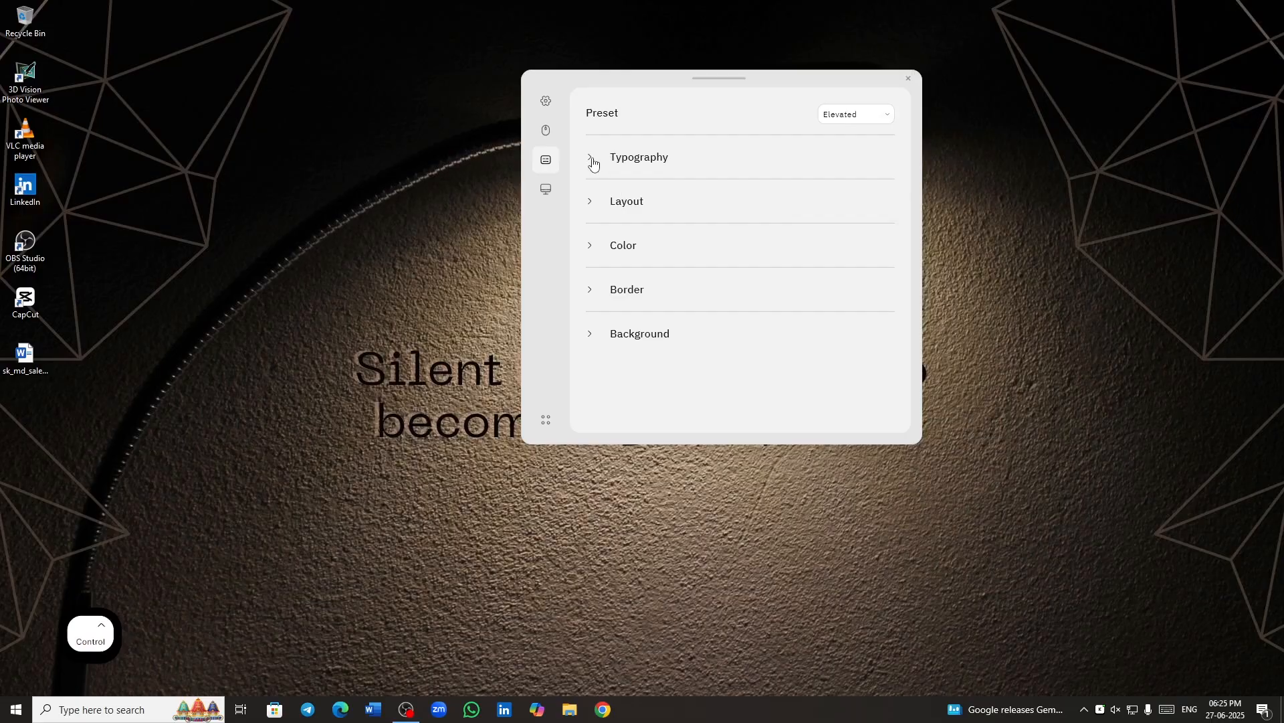
# - Set the keystroke font color to red #FC0202 in the Typography settings
pyautogui.click(591, 161)
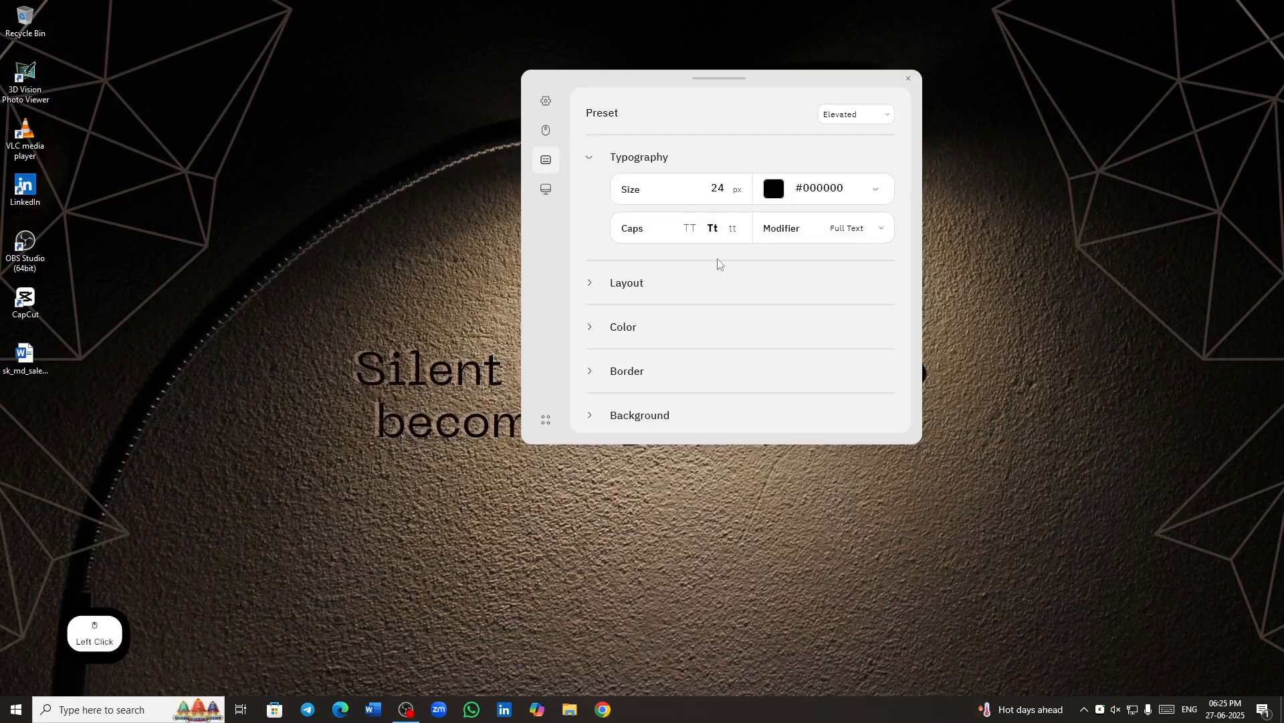
pyautogui.click(778, 194)
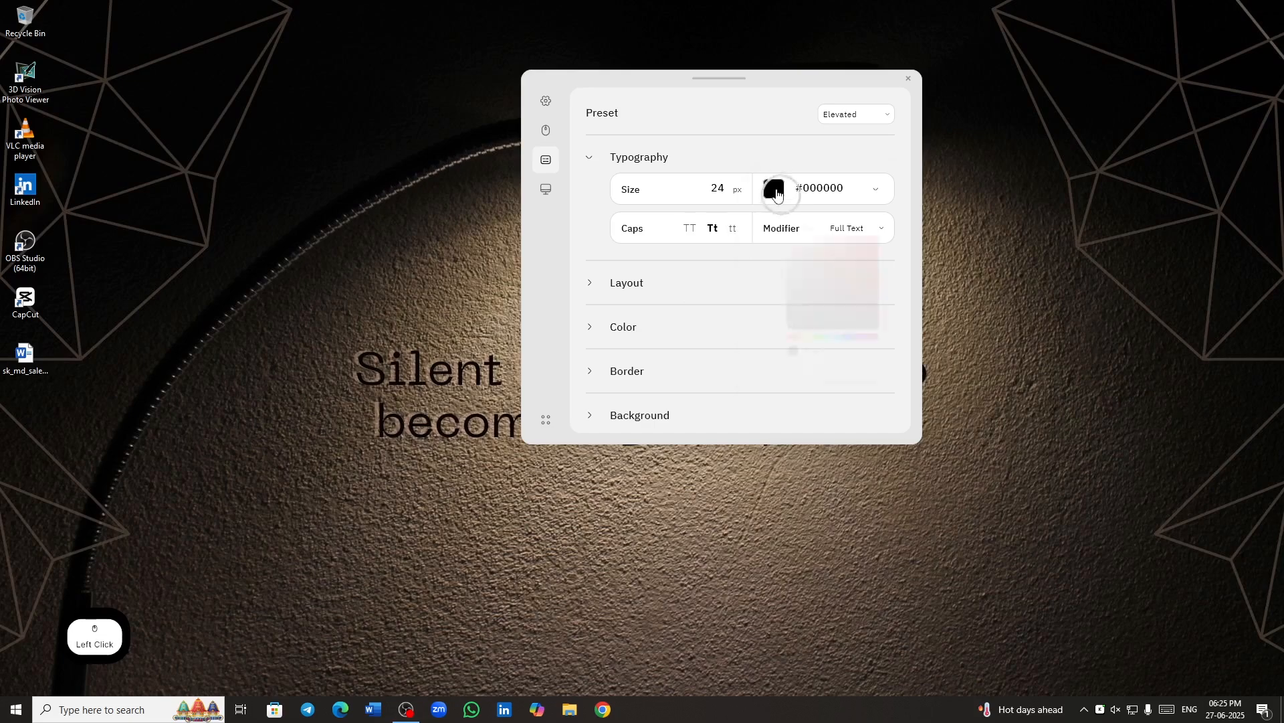
pyautogui.moveTo(909, 218); pyautogui.dragTo(945, 178)
pyautogui.click(589, 234)
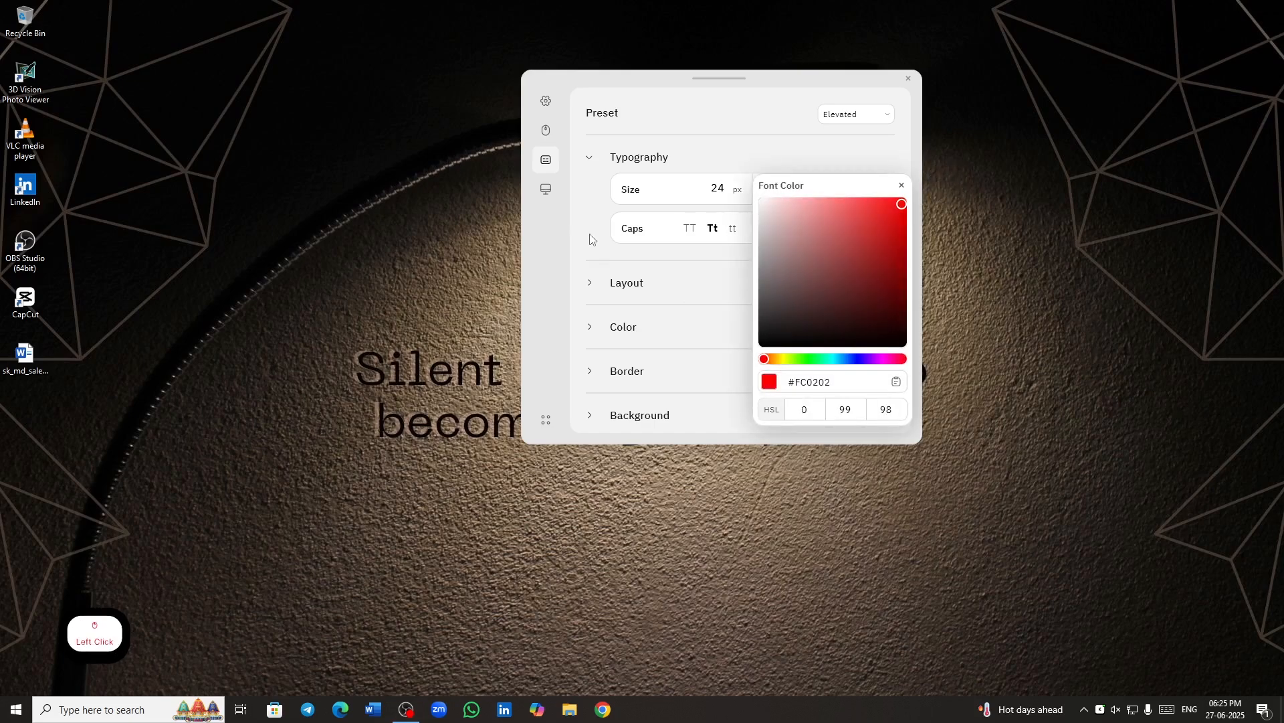
pyautogui.click(902, 186)
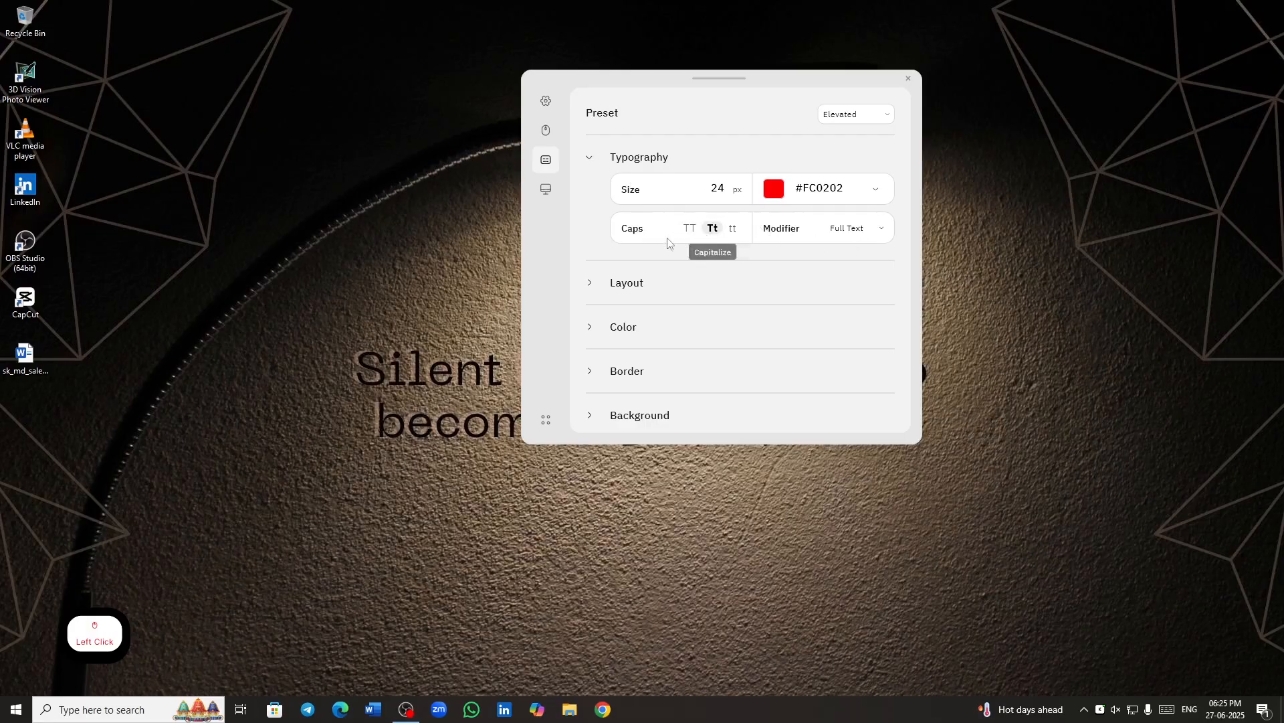
pyautogui.click(588, 160)
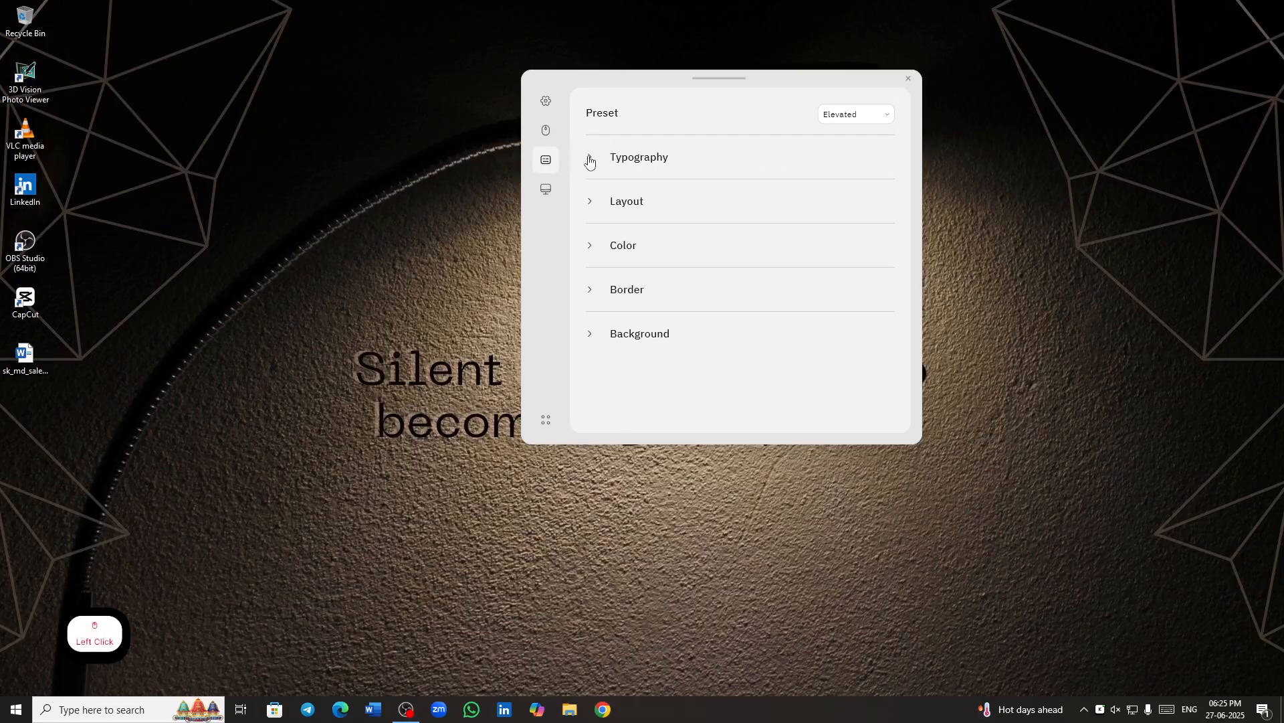
# - Try the other horizontal and vertical alignments in the Layout settings and return both to center
pyautogui.click(592, 205)
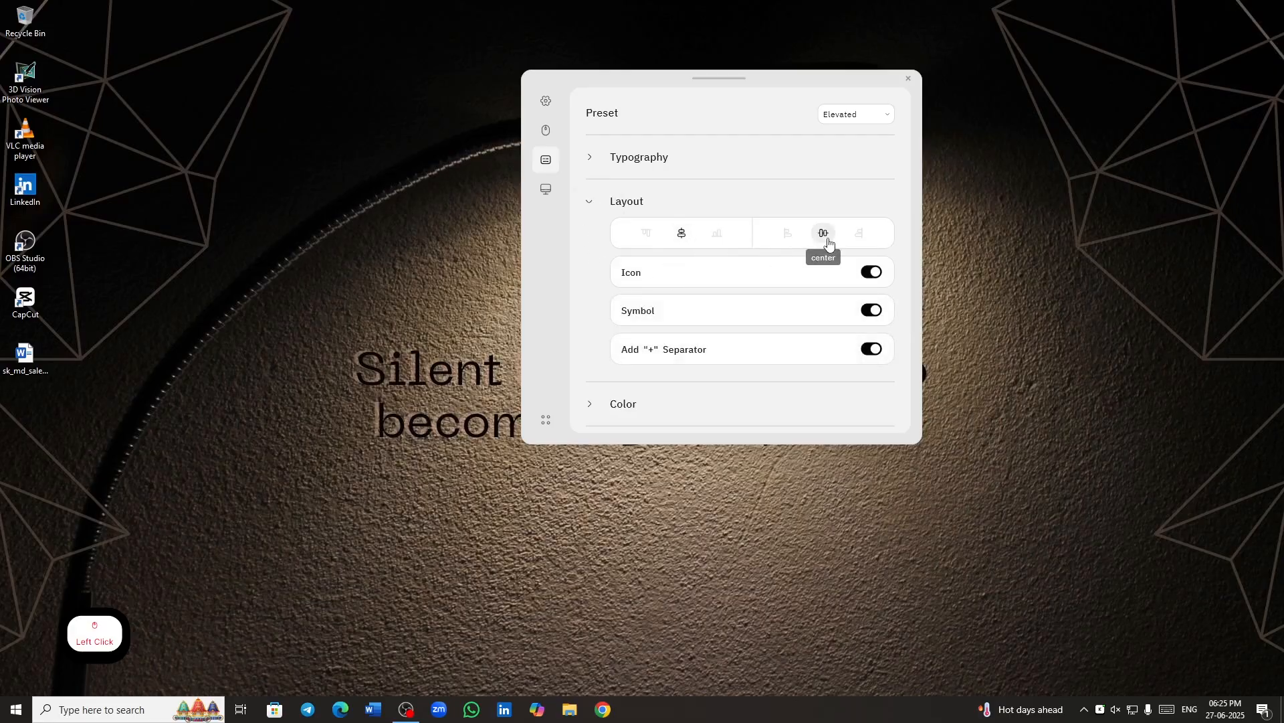
pyautogui.click(858, 238)
pyautogui.click(823, 236)
pyautogui.click(785, 235)
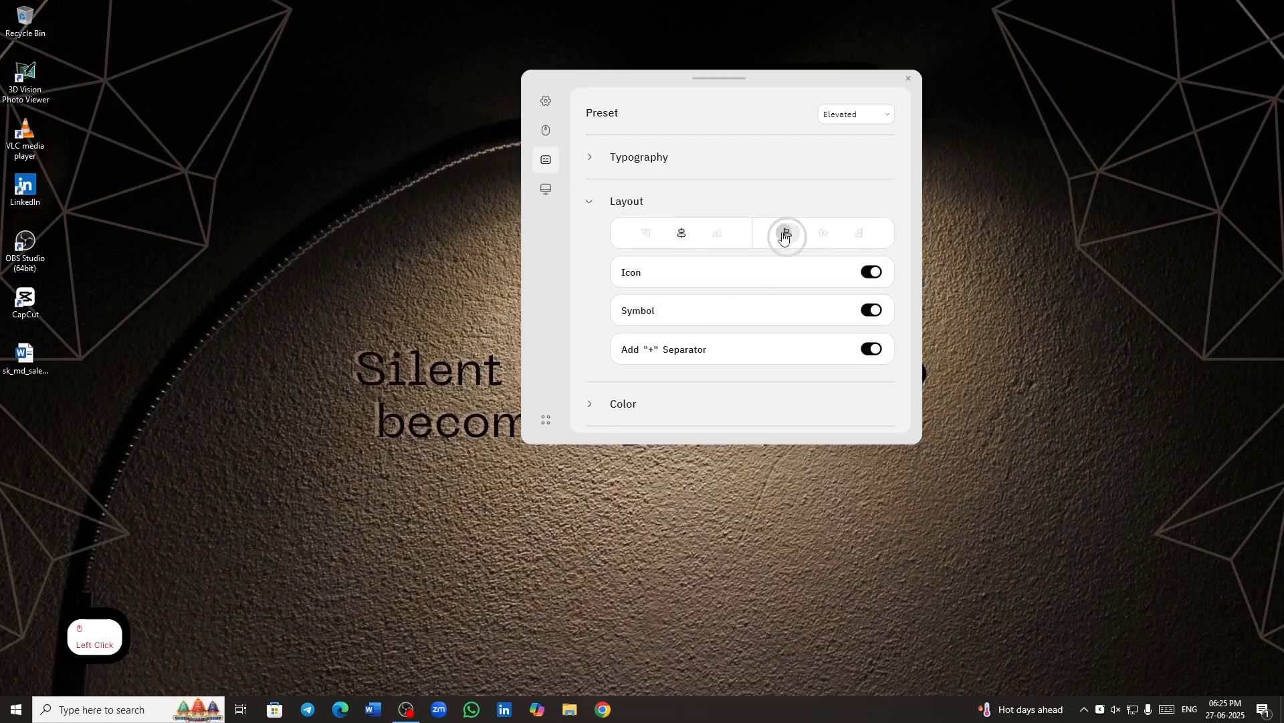
pyautogui.click(856, 235)
pyautogui.click(823, 234)
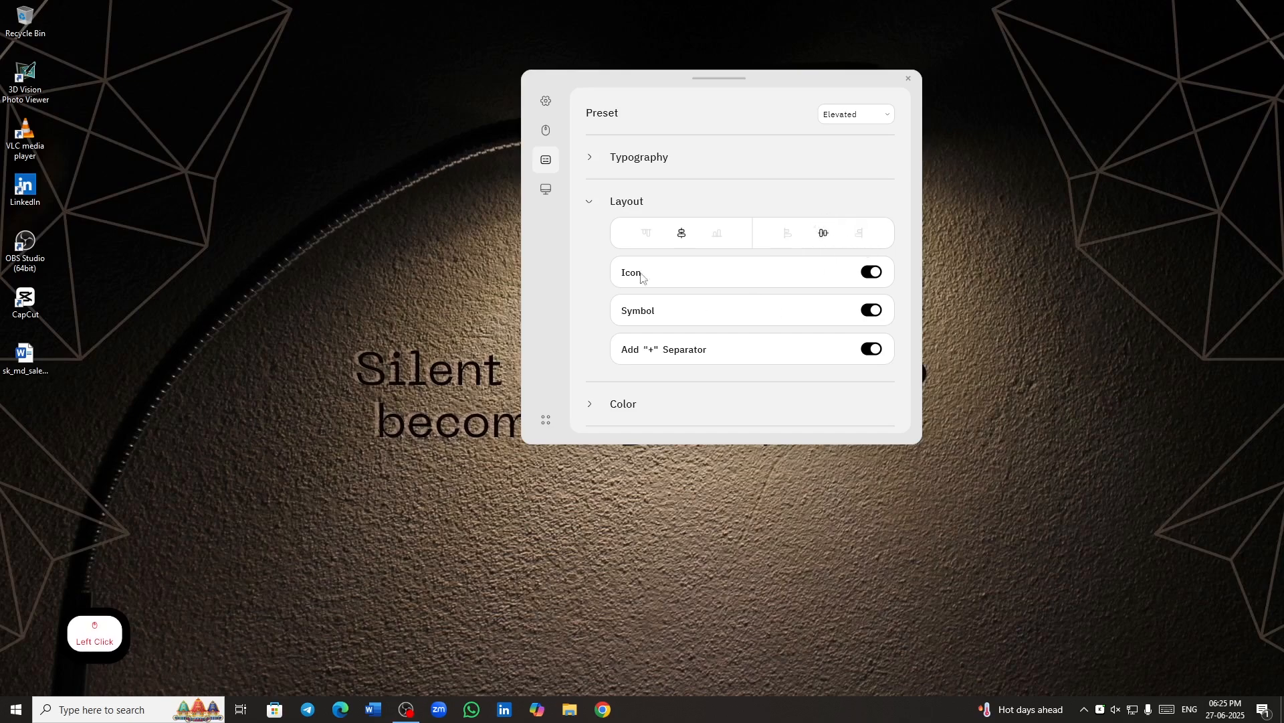
pyautogui.click(653, 238)
pyautogui.click(683, 237)
pyautogui.click(721, 240)
pyautogui.click(681, 237)
pyautogui.scroll(-2, 665, 309)
pyautogui.scroll(2, 637, 263)
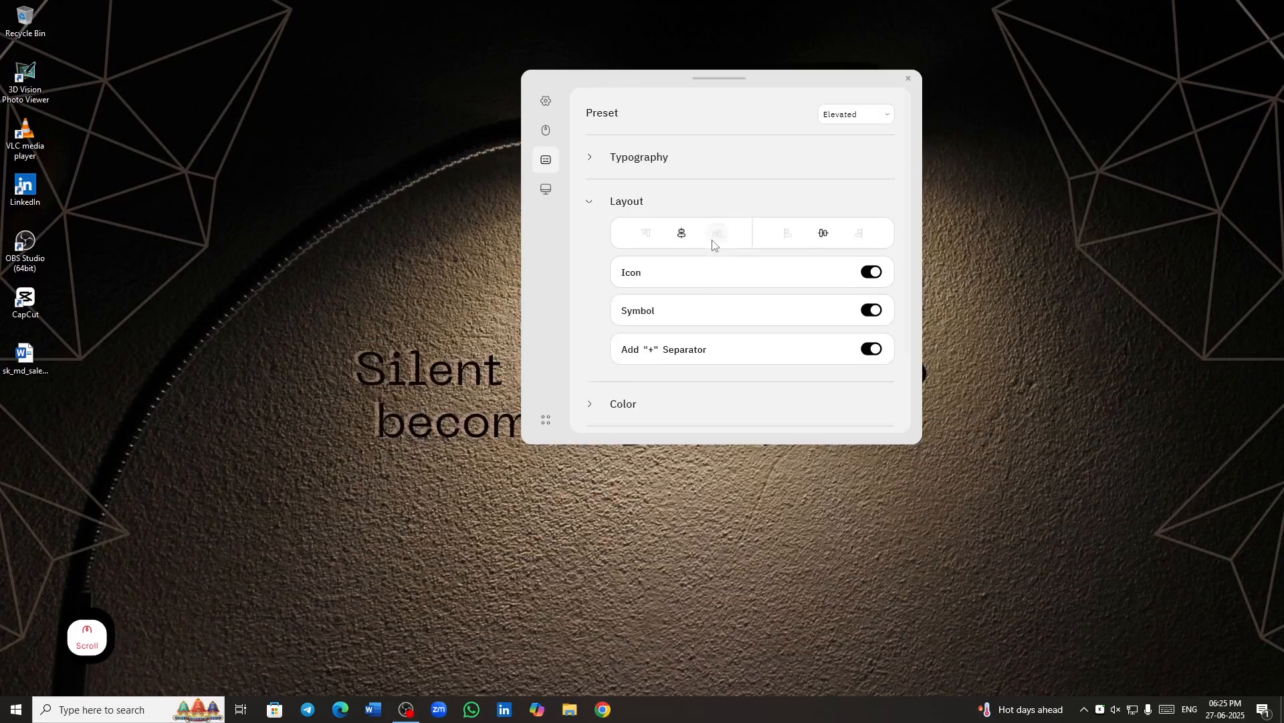
pyautogui.click(591, 204)
# - Set the Secondary key color to red #FF0000 with the Solid fill type
pyautogui.click(594, 249)
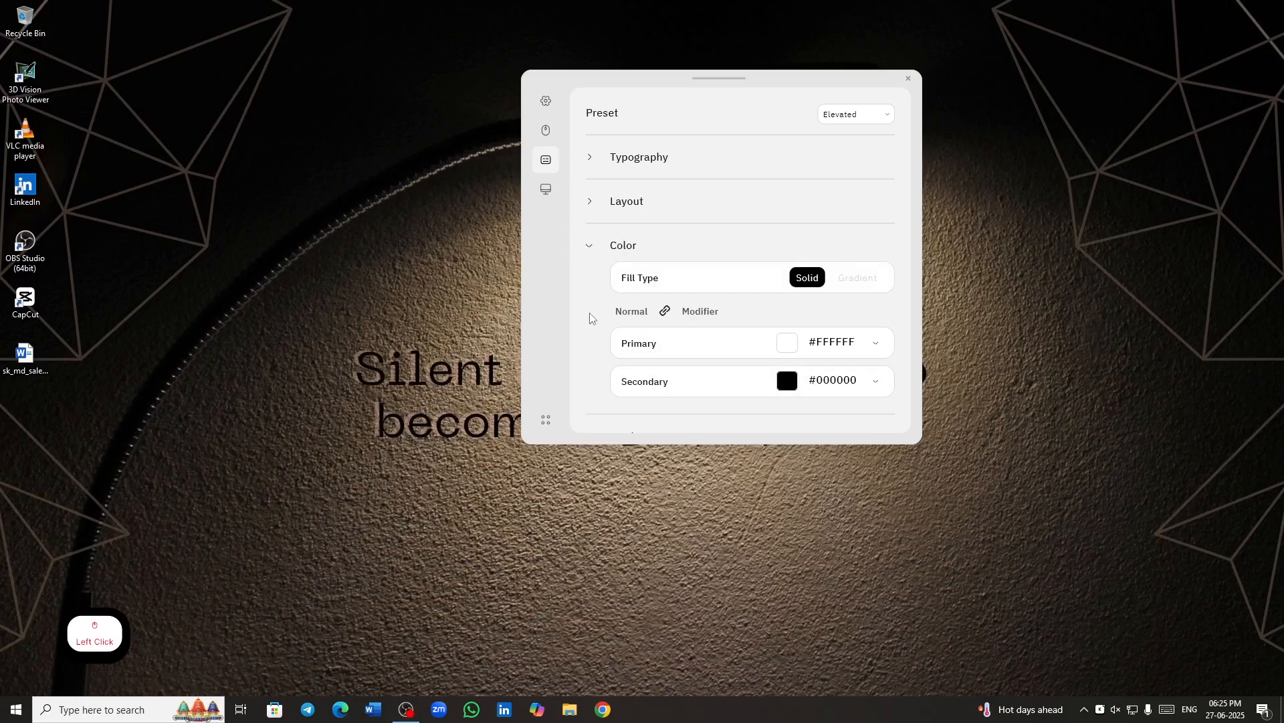
pyautogui.scroll(-2, 591, 315)
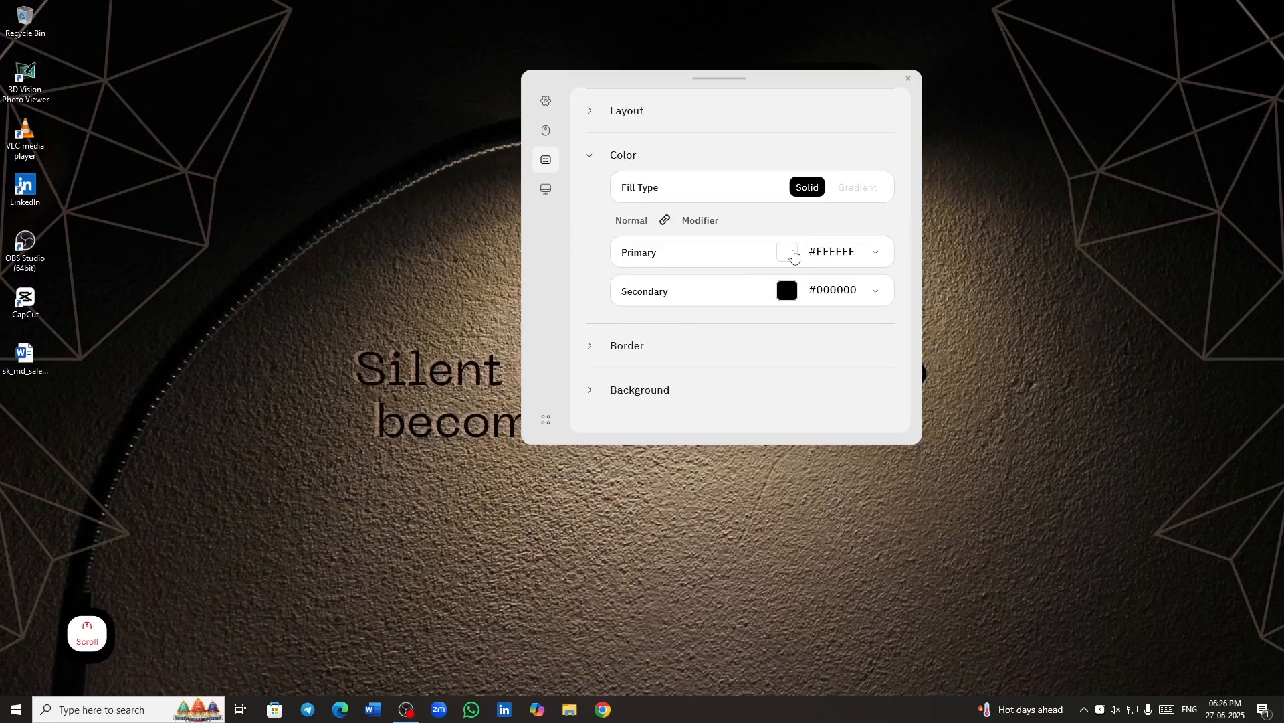
pyautogui.click(787, 291)
pyautogui.click(905, 309)
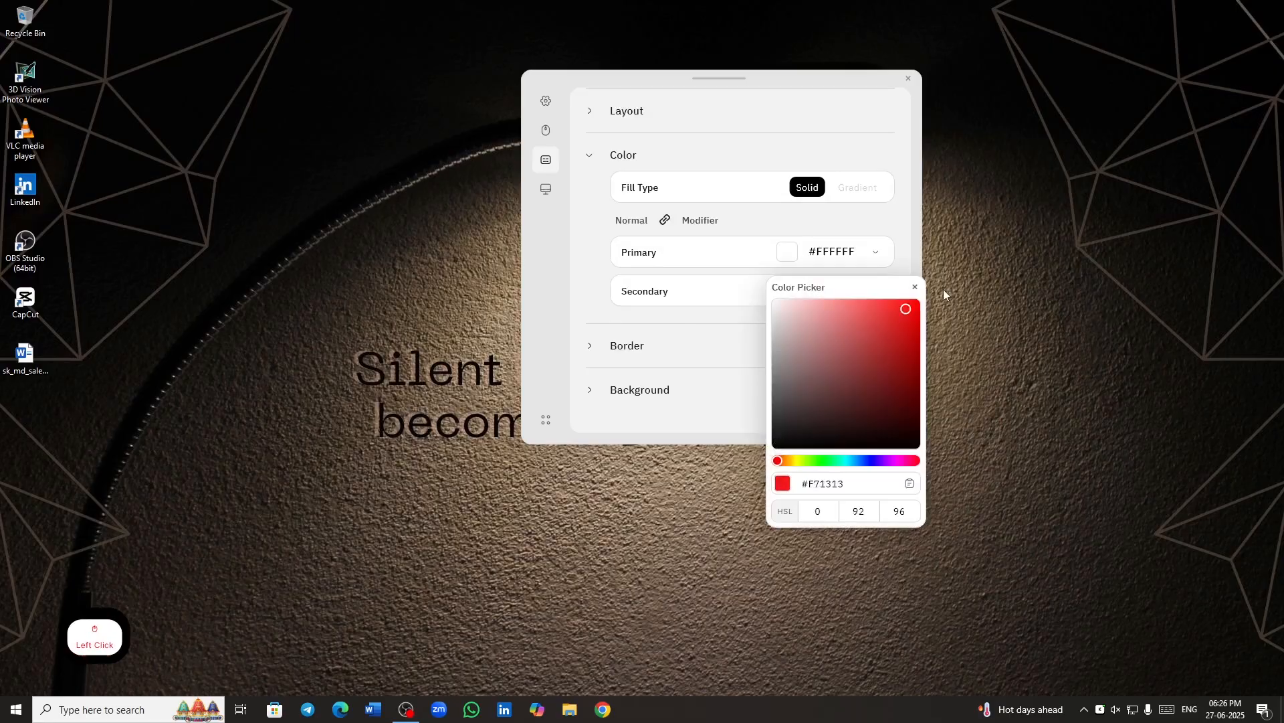
pyautogui.click(915, 286)
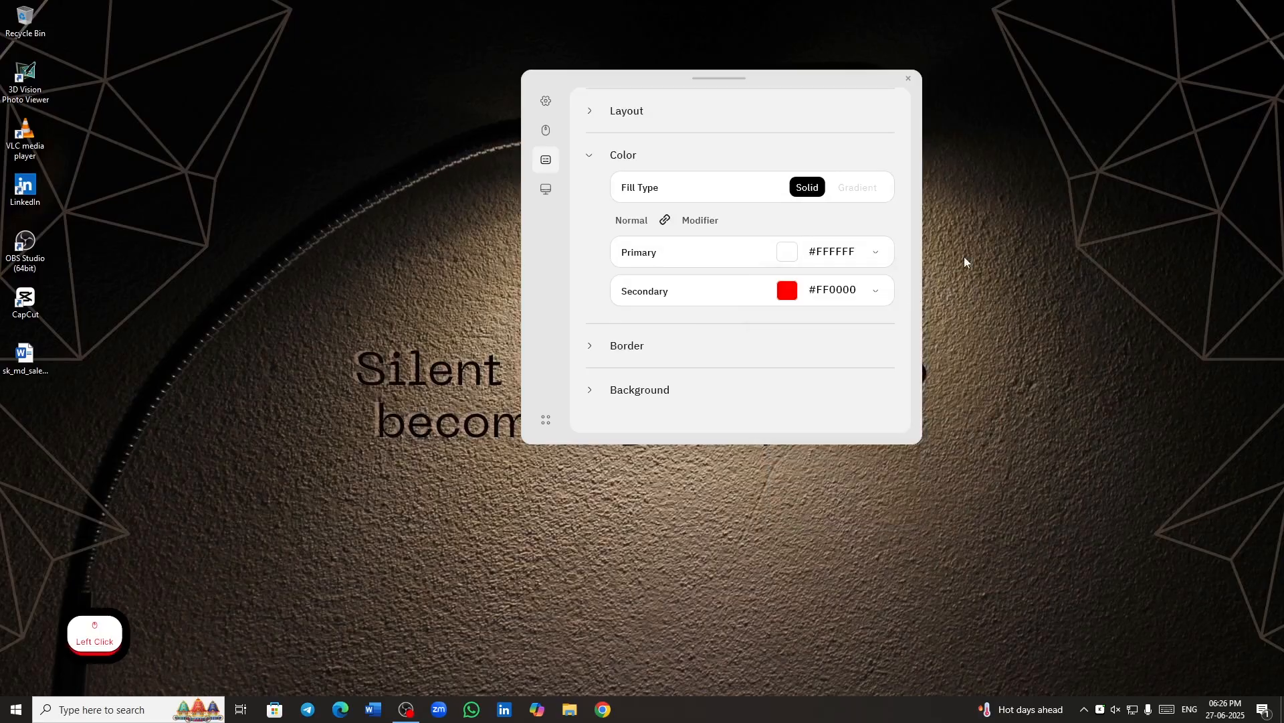
# - Test the recolored key display with the Control+S combination and a run of letters from D to K
pyautogui.hotkey('ctrl', 's')
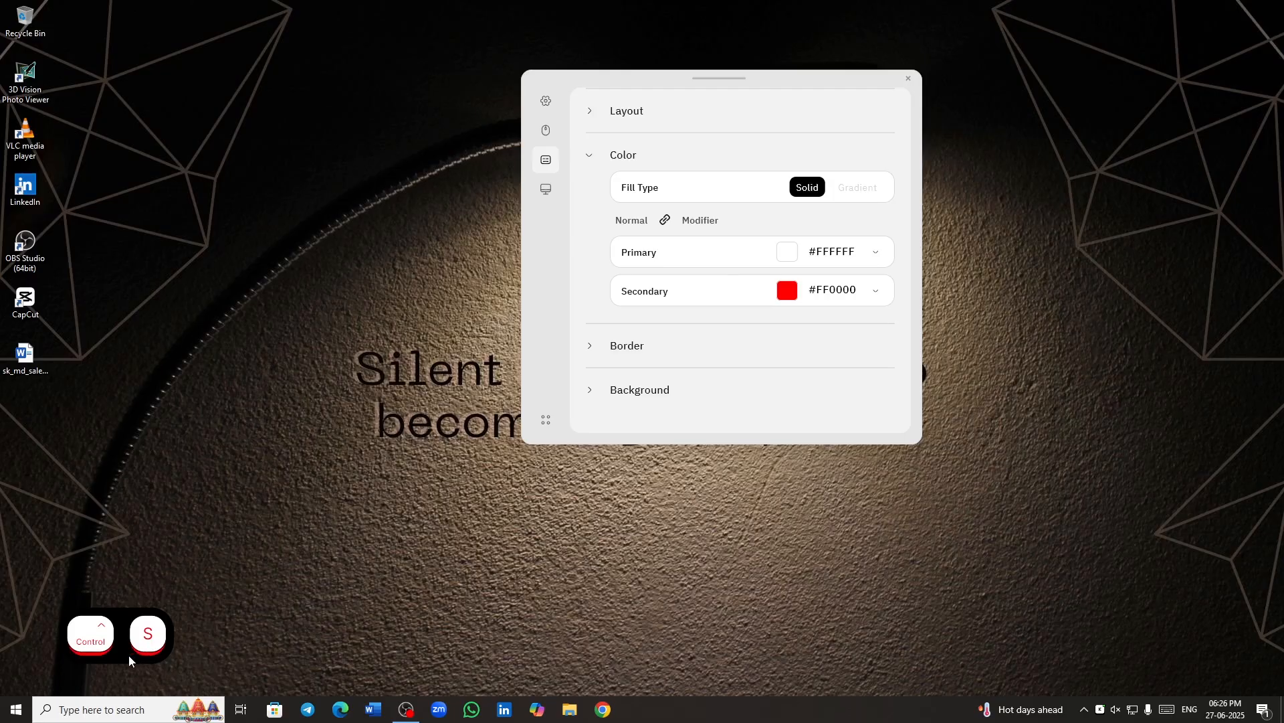
pyautogui.press('ctrl')
pyautogui.press('ctrl')
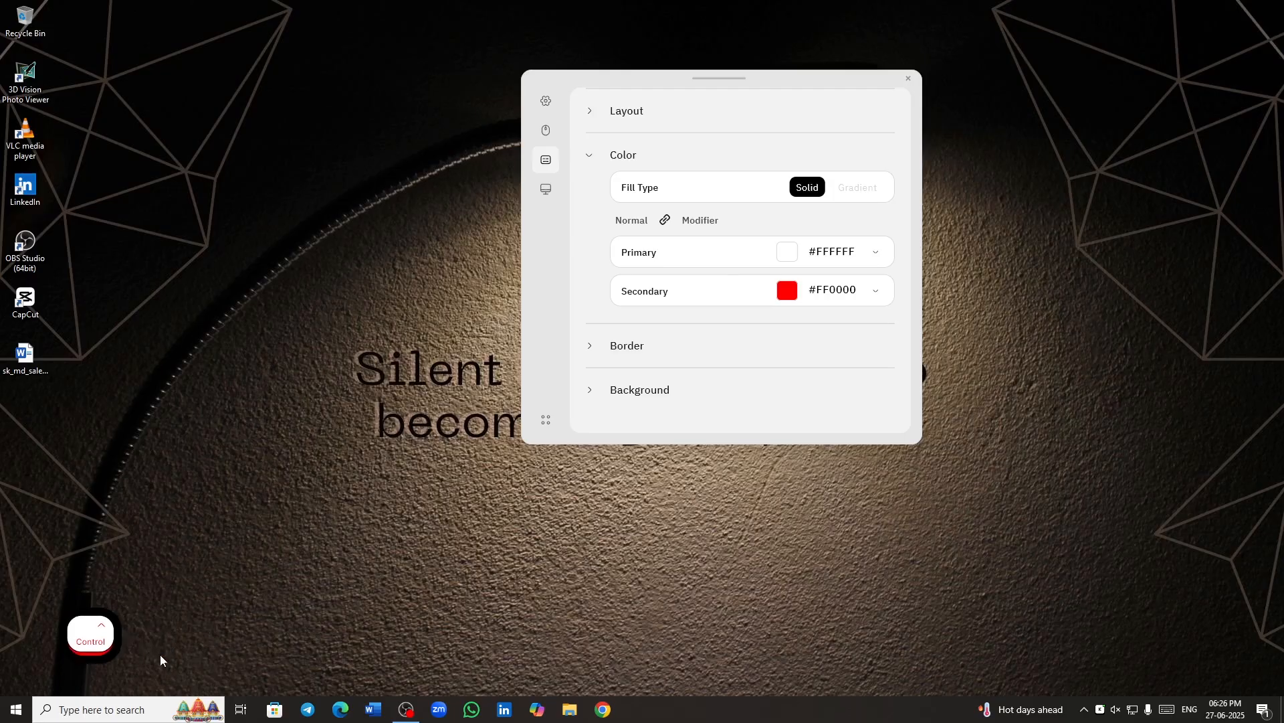
pyautogui.hotkey('ctrl', 's')
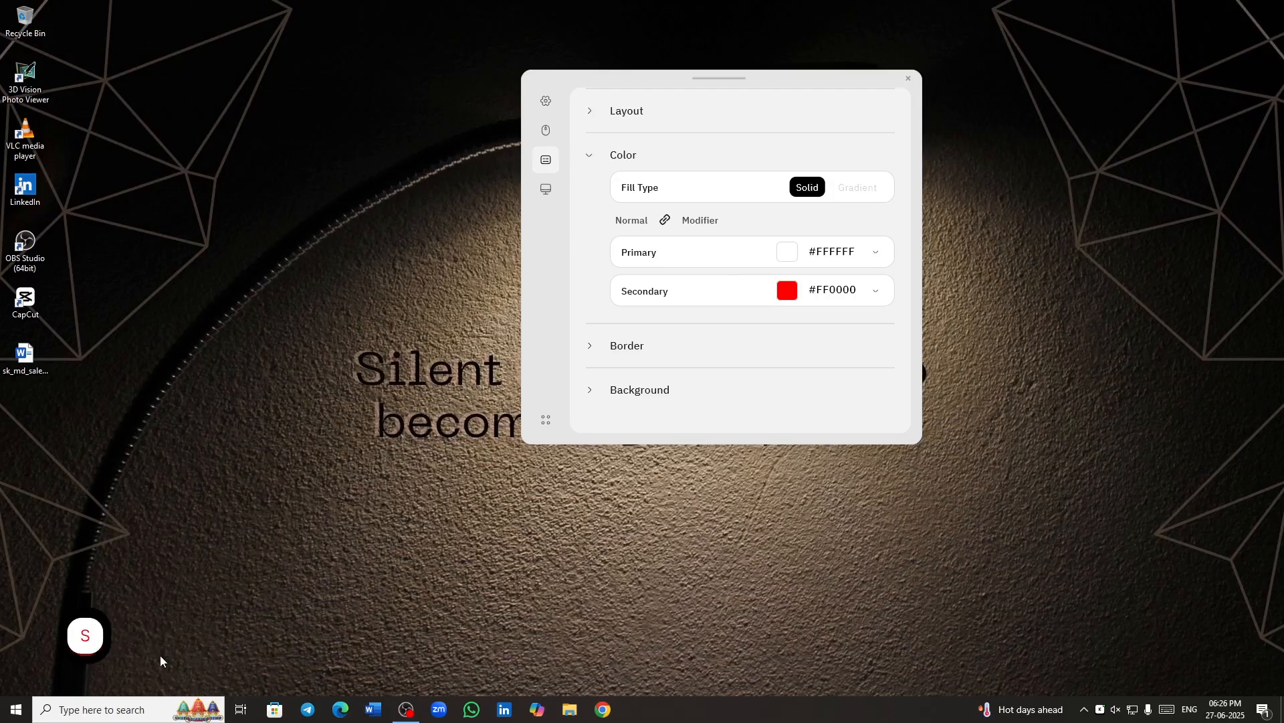
pyautogui.press('d')
pyautogui.press('f')
pyautogui.press('g')
pyautogui.press('h')
pyautogui.press('j')
pyautogui.press('k')
# - Set the key border color to #FFFDFD and try the border thickness, leaving it at 1 px
pyautogui.click(595, 261)
pyautogui.click(593, 163)
pyautogui.click(595, 292)
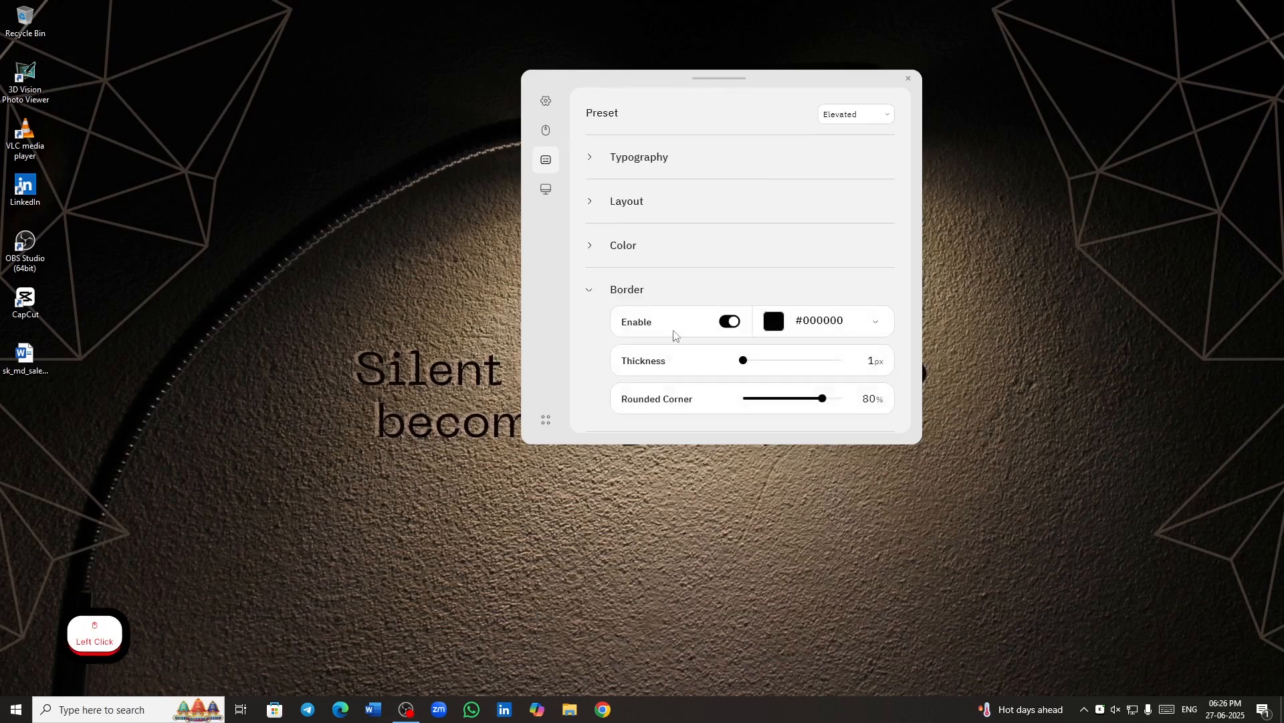
pyautogui.scroll(-2, 645, 381)
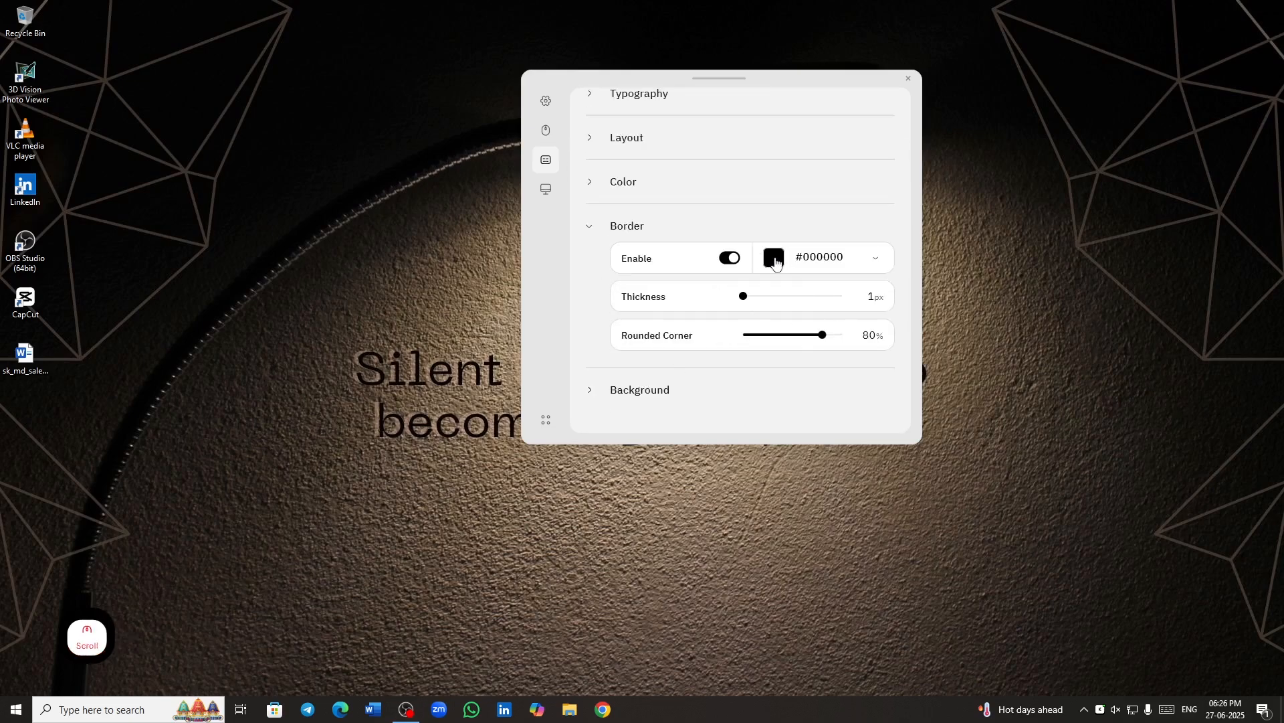
pyautogui.click(775, 259)
pyautogui.moveTo(774, 272); pyautogui.dragTo(714, 220)
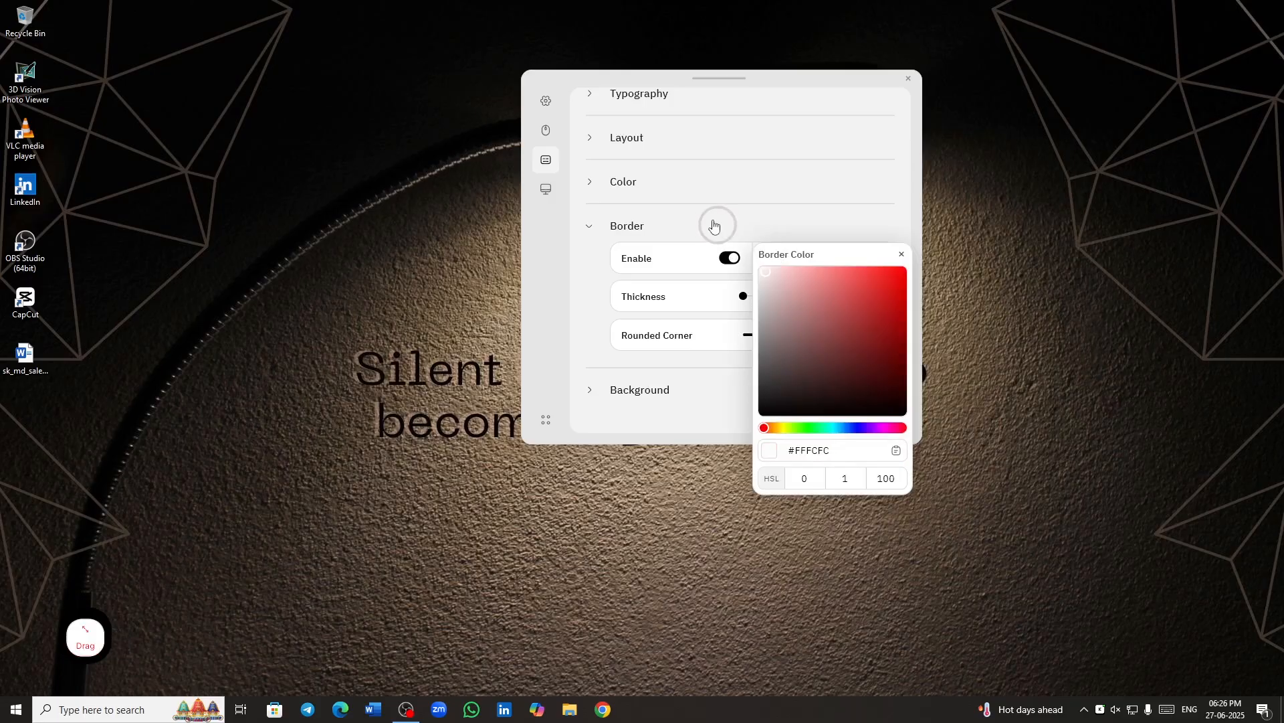
pyautogui.moveTo(771, 277); pyautogui.dragTo(734, 252)
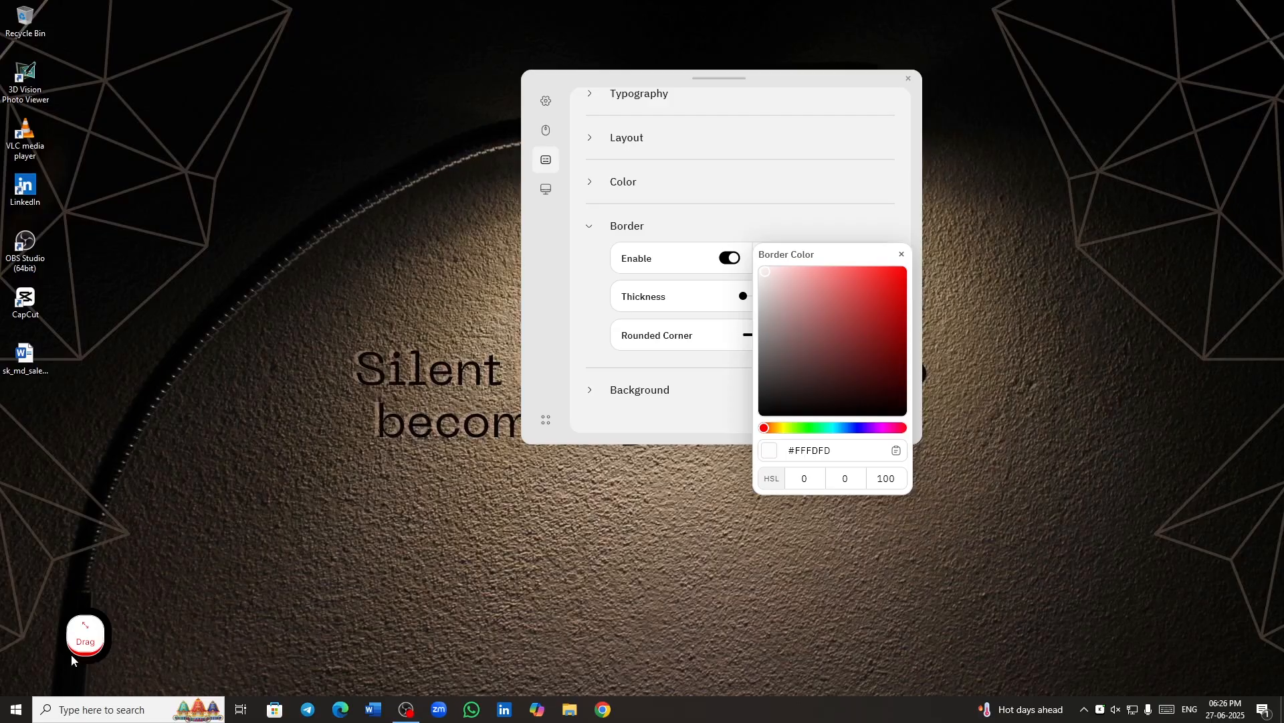
pyautogui.click(729, 549)
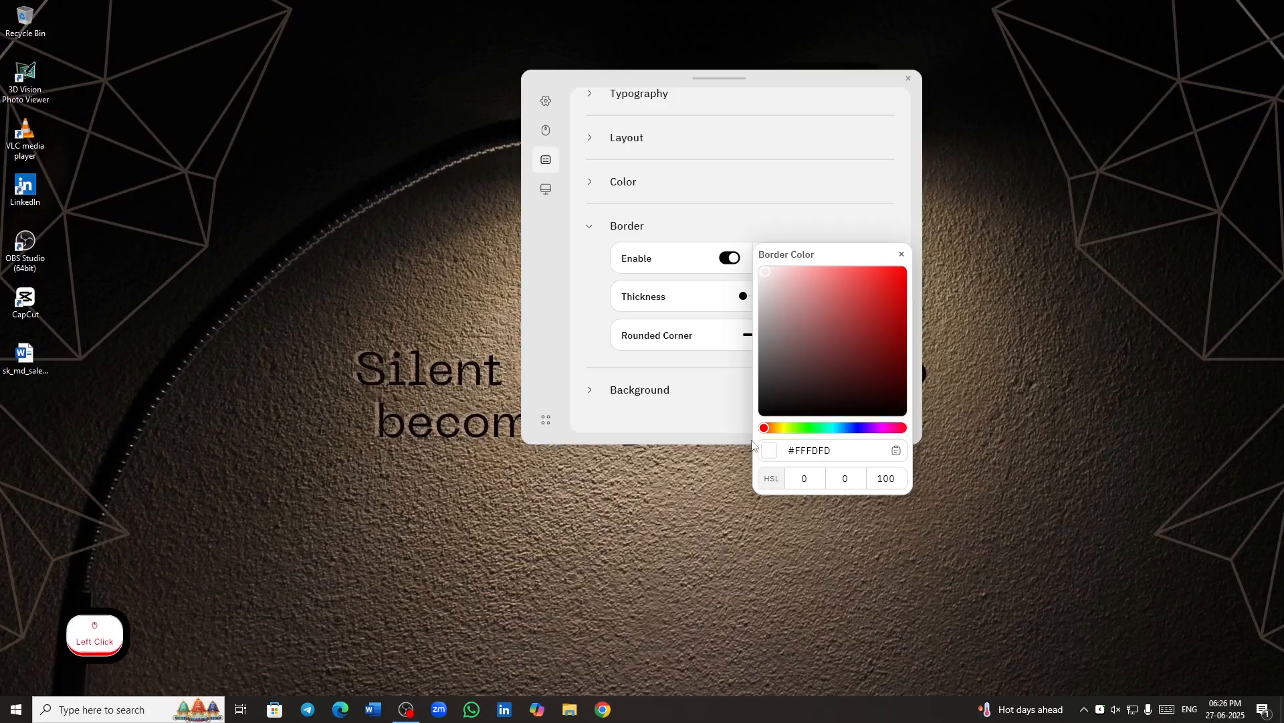
pyautogui.click(649, 301)
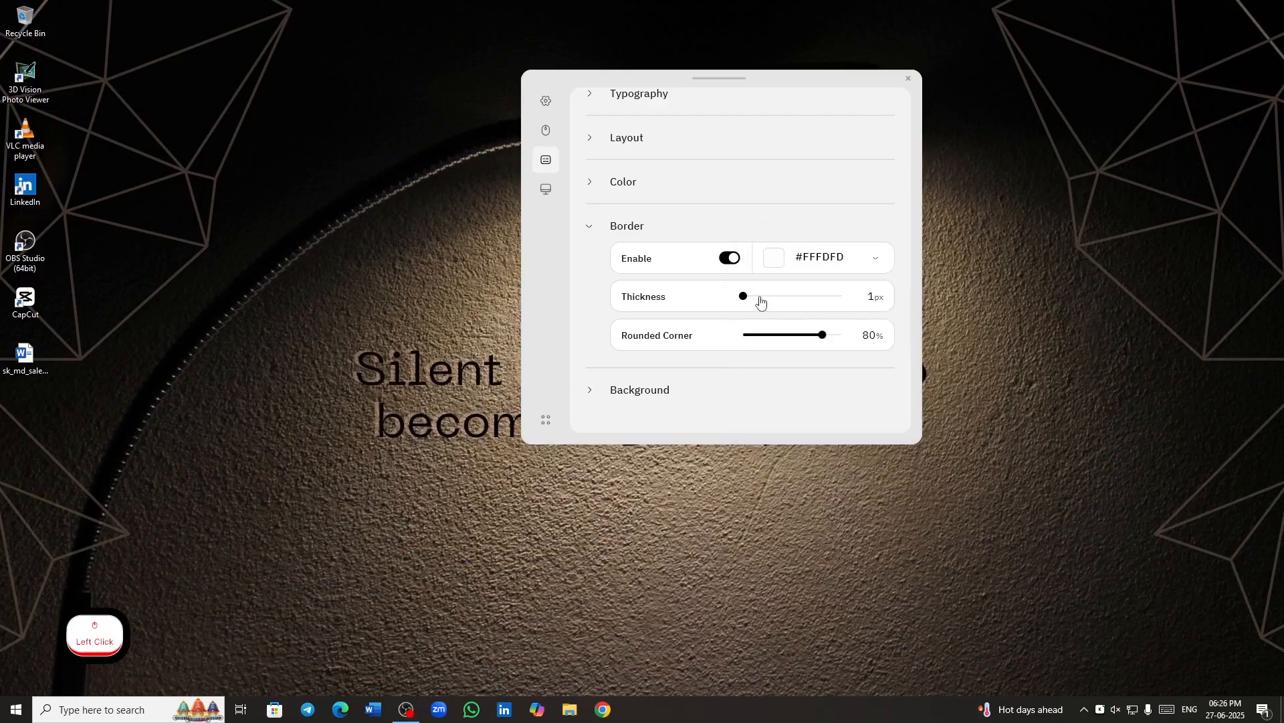
pyautogui.moveTo(748, 298); pyautogui.dragTo(695, 327)
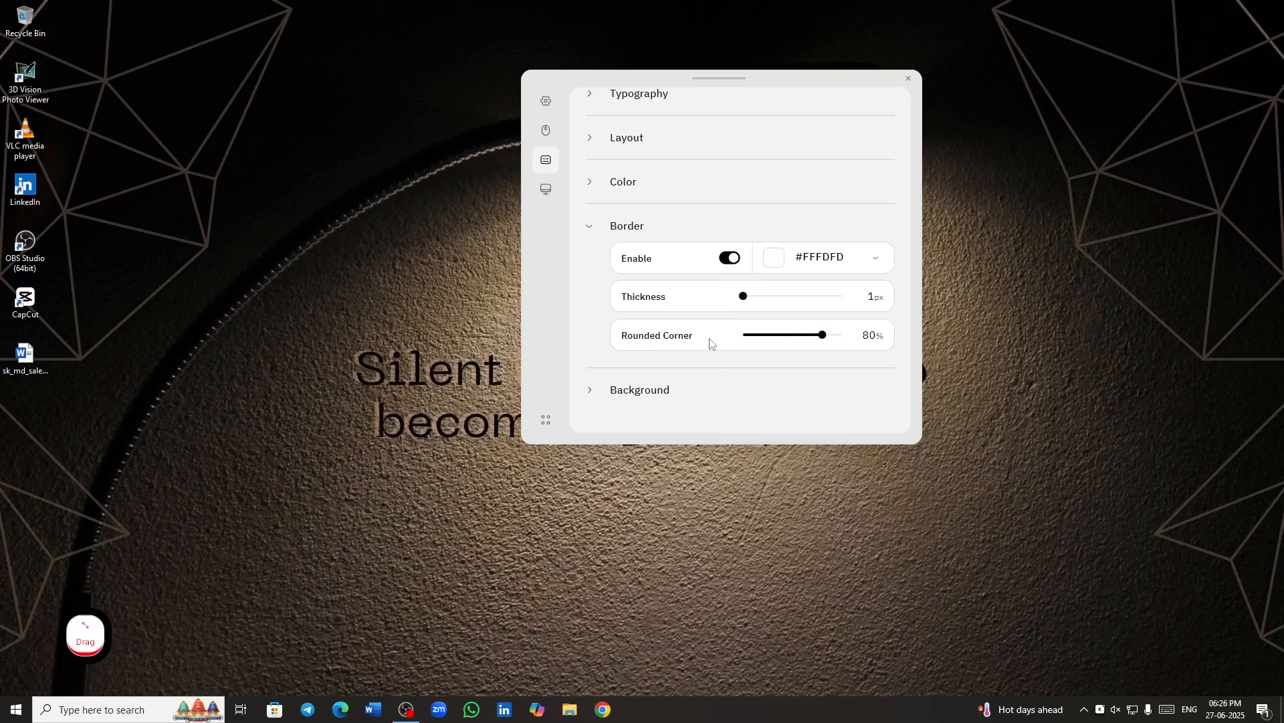
# - Adjust the Rounded Corner value of the key border and collapse the Border settings
pyautogui.moveTo(822, 338); pyautogui.dragTo(789, 376)
pyautogui.click(593, 227)
# - Set the key background color to near-black #080808 in the Background settings
pyautogui.click(588, 335)
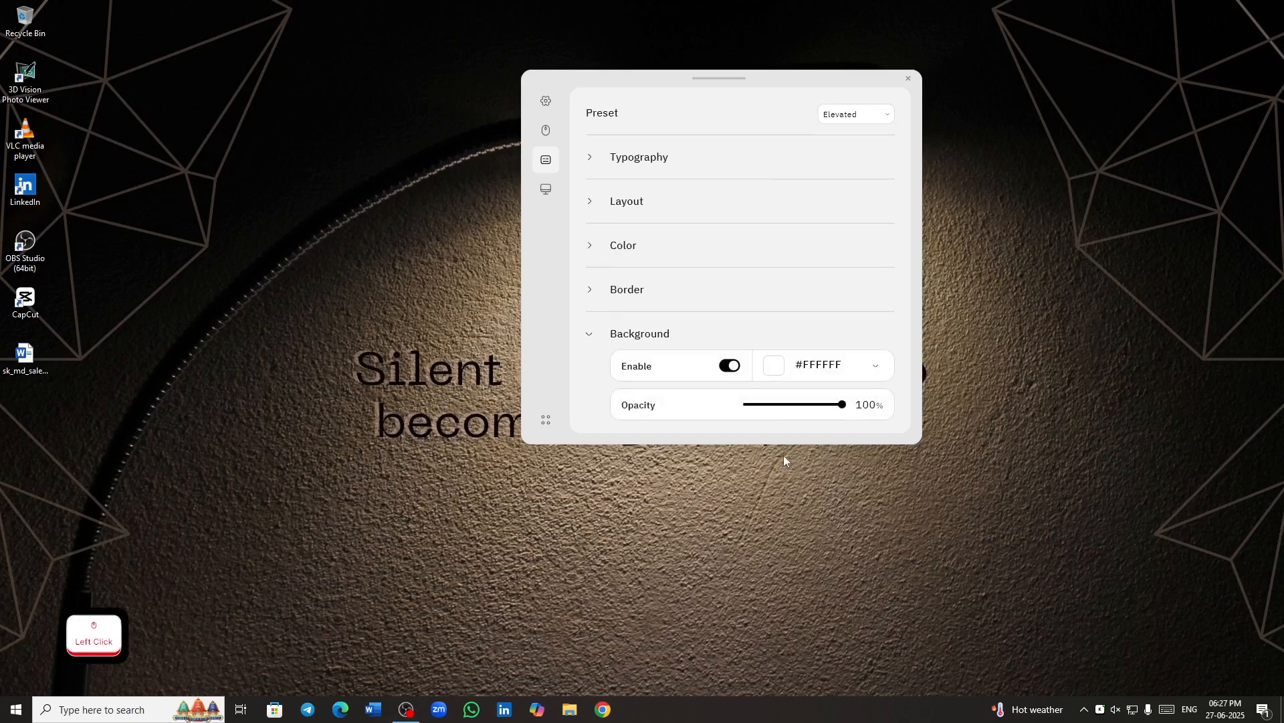
pyautogui.click(773, 366)
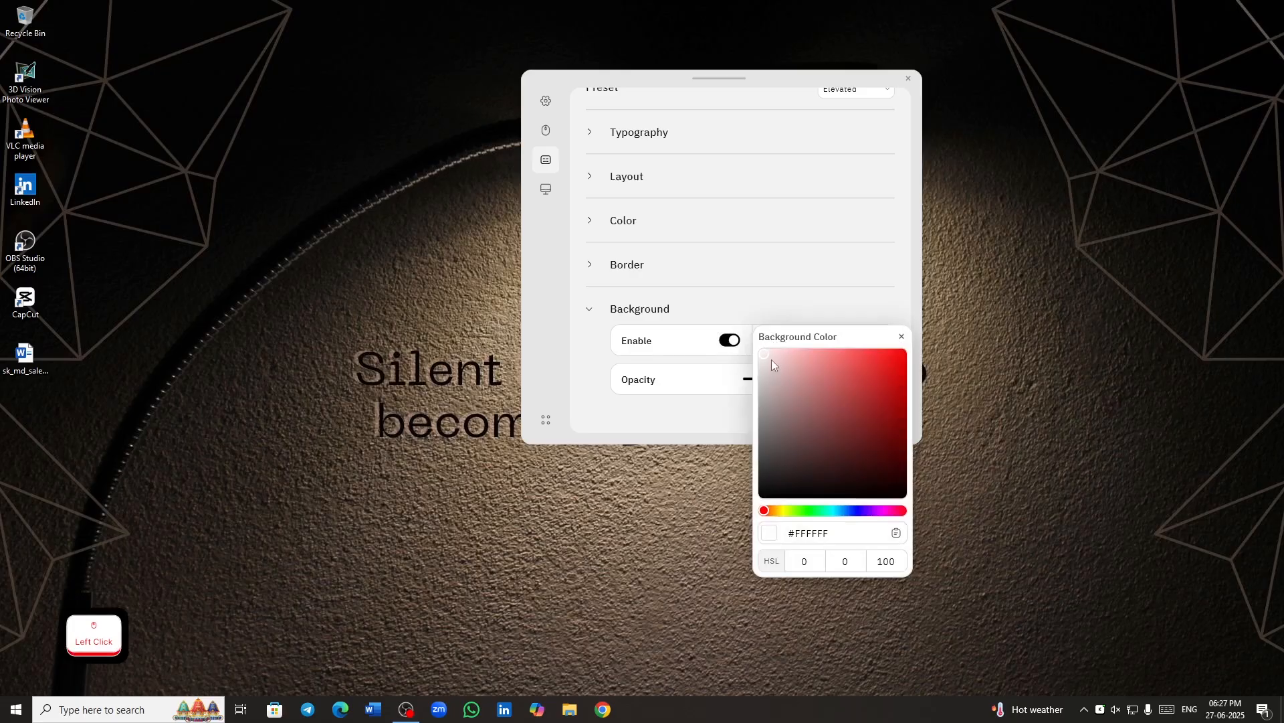
pyautogui.moveTo(772, 359); pyautogui.dragTo(739, 333)
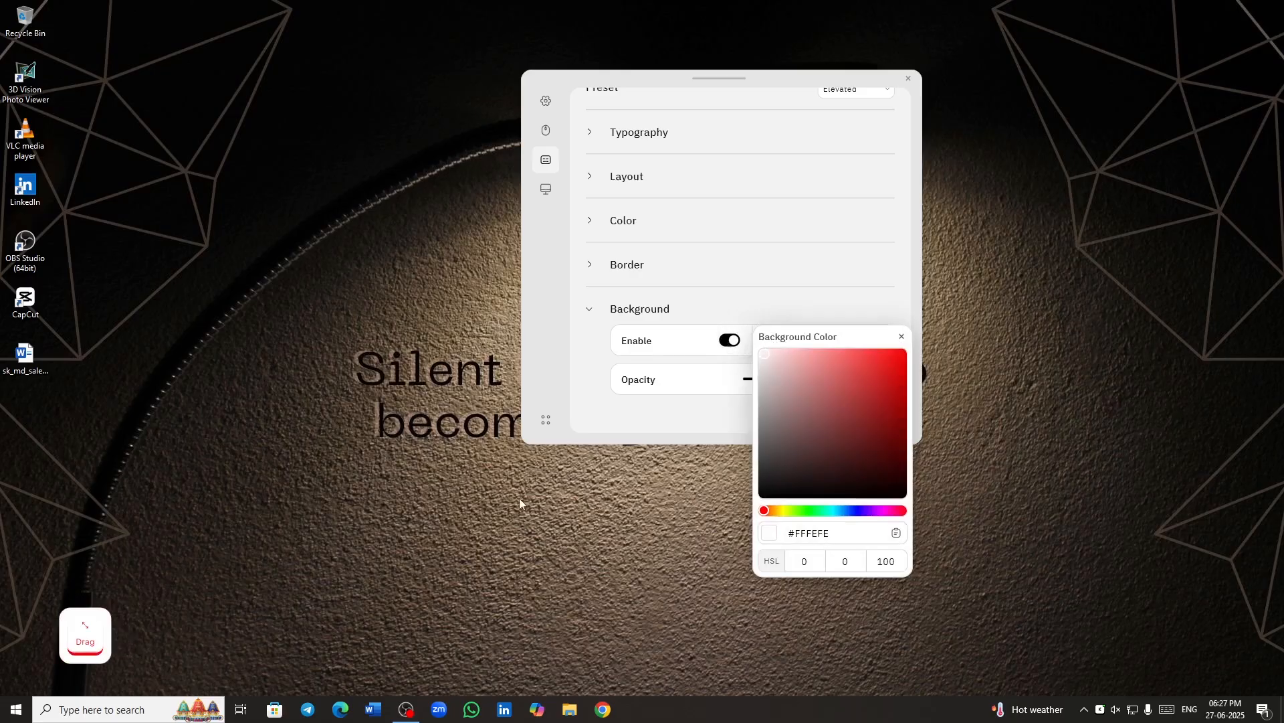
pyautogui.moveTo(779, 442); pyautogui.dragTo(723, 548)
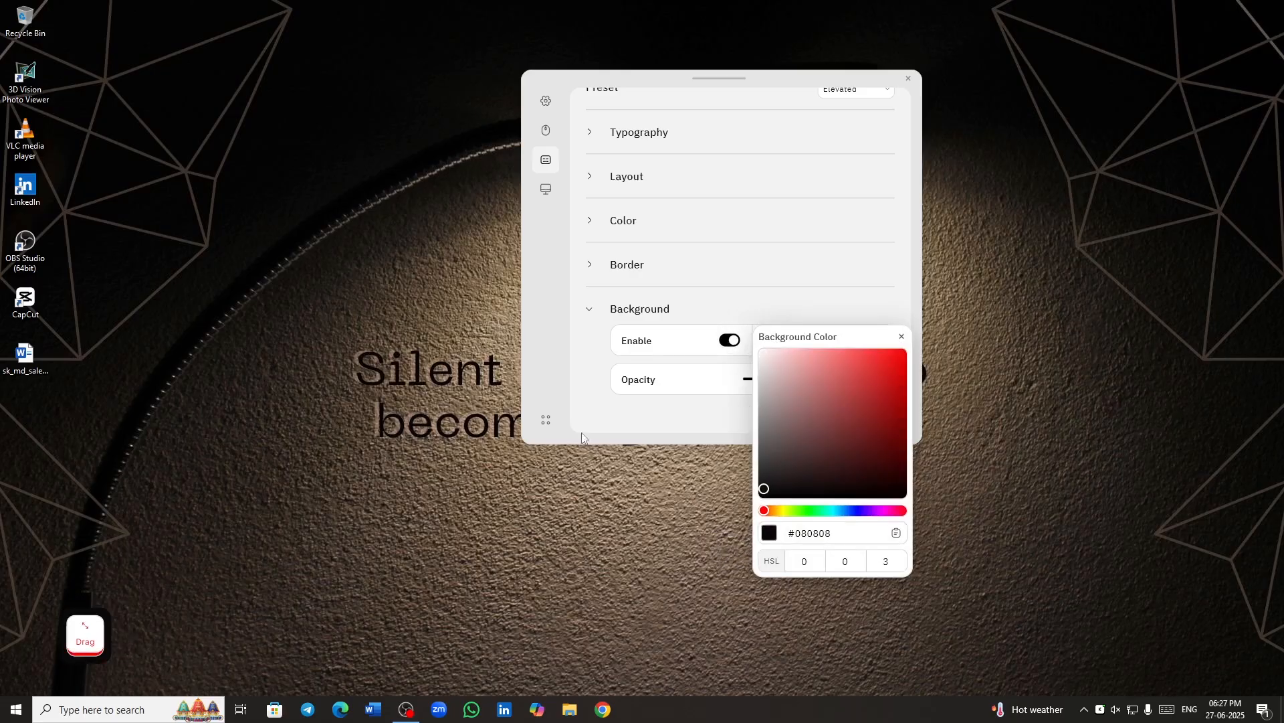
pyautogui.click(902, 339)
# - Try blue #0185FF as the key background color, then settle on black #000000 with 100% opacity
pyautogui.click(778, 343)
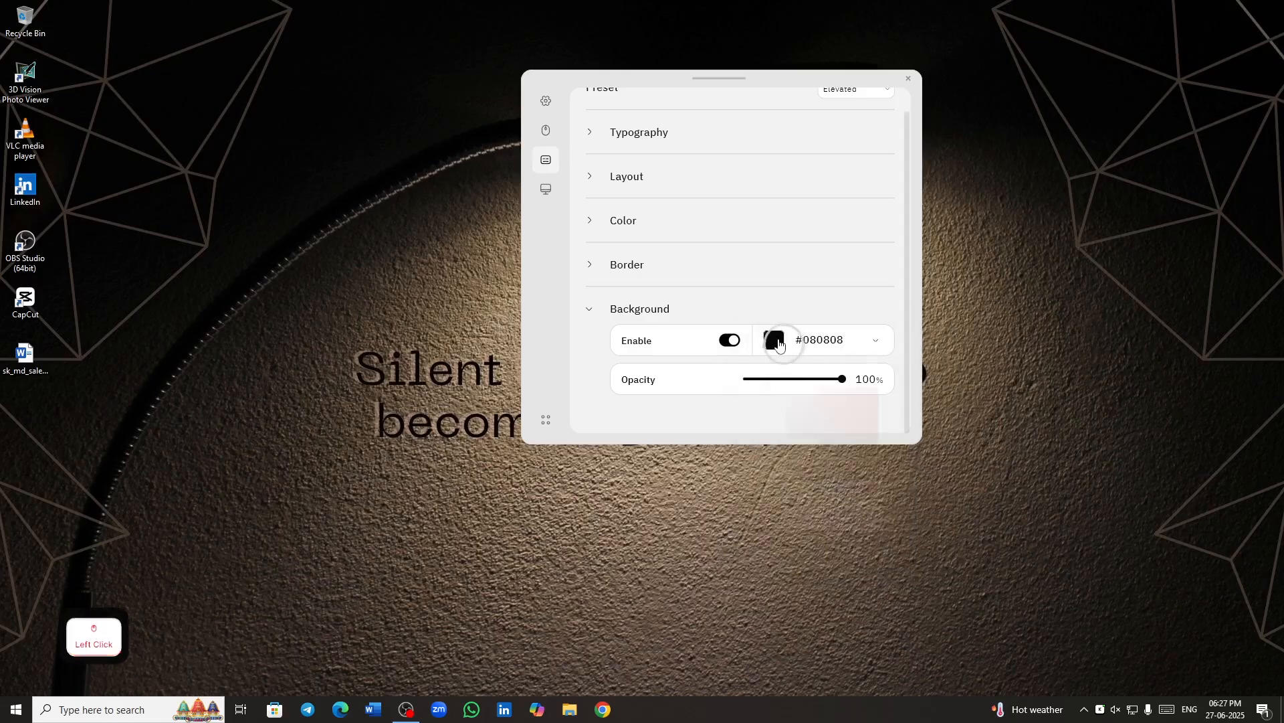
pyautogui.click(847, 514)
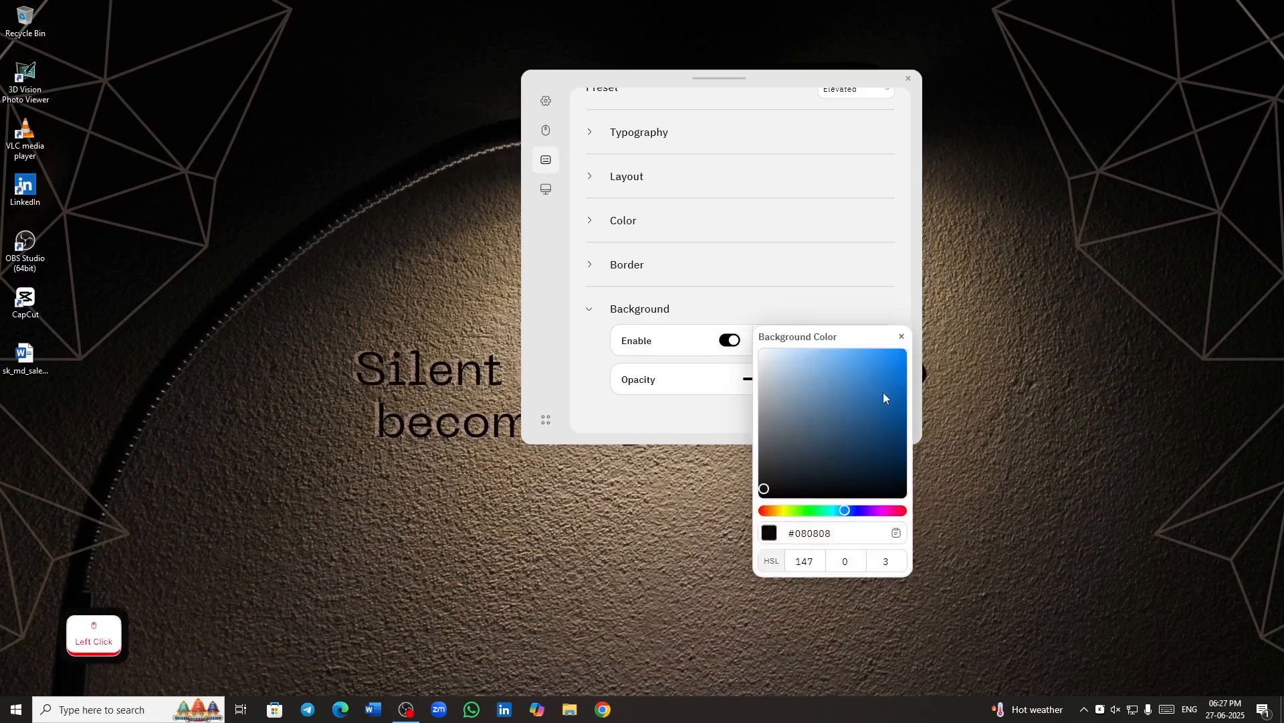
pyautogui.moveTo(883, 392); pyautogui.dragTo(925, 322)
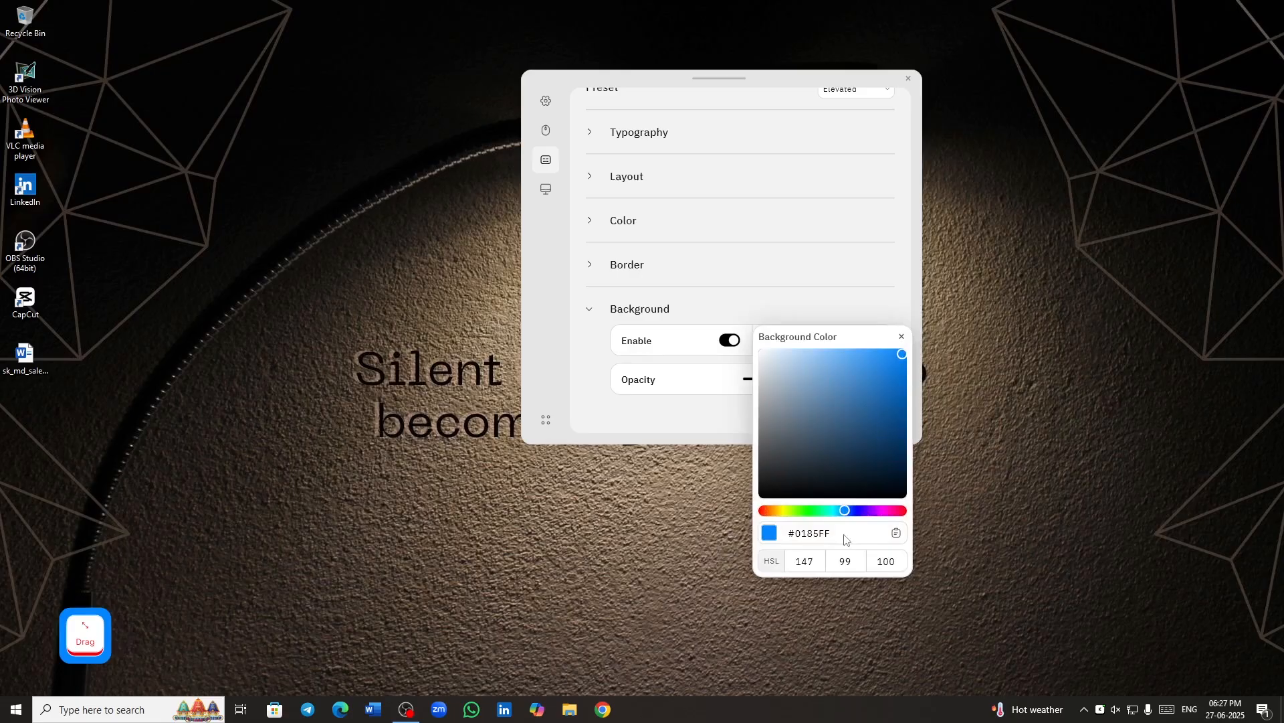
pyautogui.moveTo(883, 511)
pyautogui.mouseDown()
pyautogui.moveTo(920, 507)
pyautogui.moveTo(777, 517)
pyautogui.moveTo(696, 553)
pyautogui.mouseUp()
pyautogui.click(764, 488)
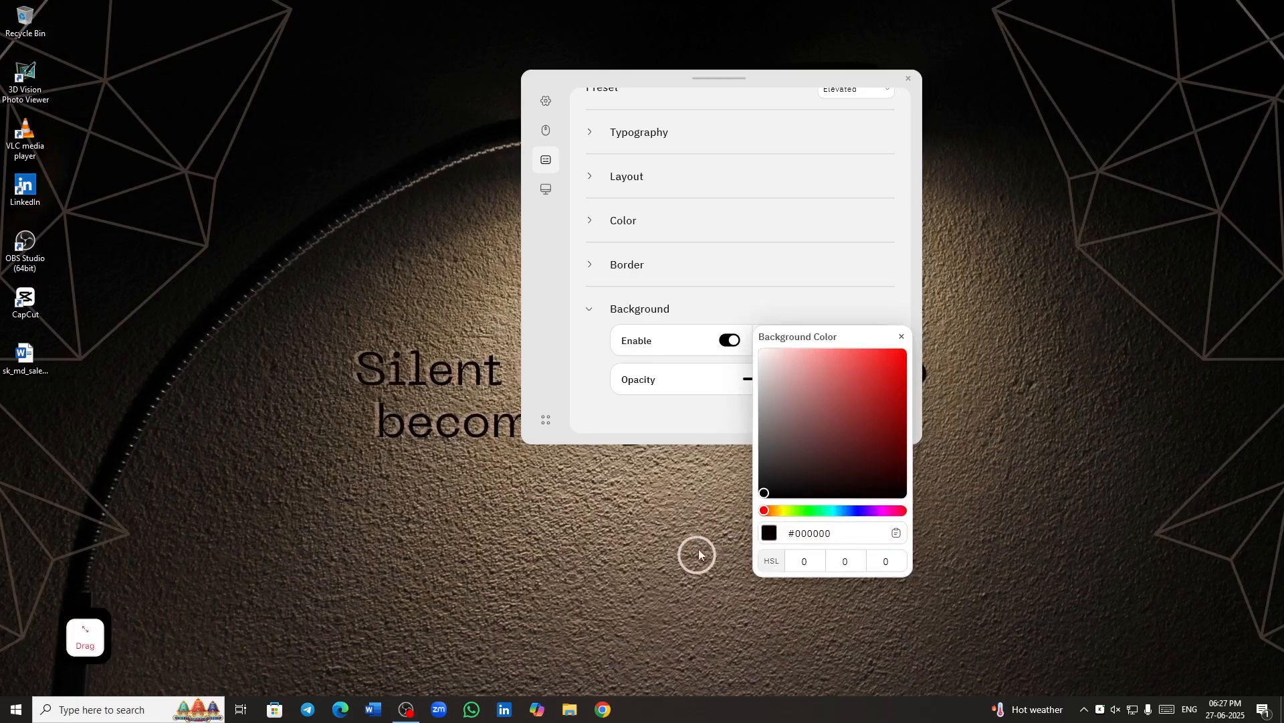
pyautogui.click(903, 338)
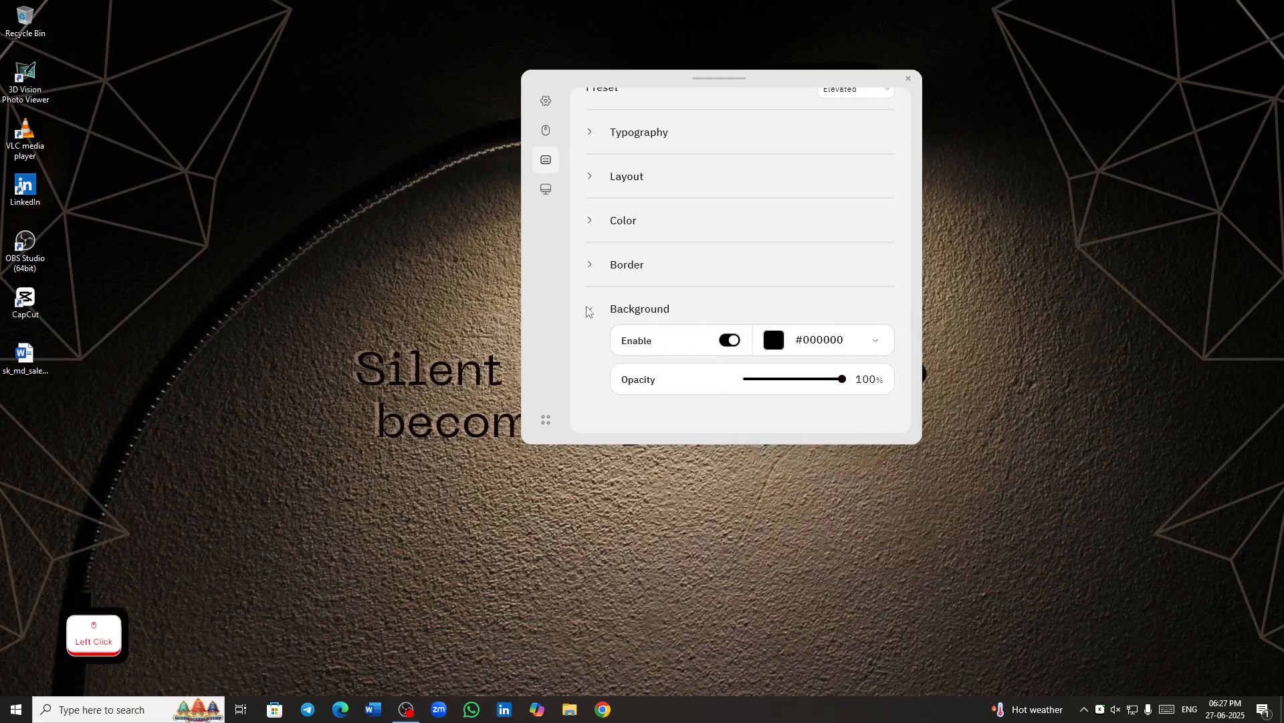
pyautogui.moveTo(841, 380)
pyautogui.mouseDown()
pyautogui.moveTo(789, 382)
pyautogui.moveTo(840, 382)
pyautogui.mouseUp()
pyautogui.click(636, 308)
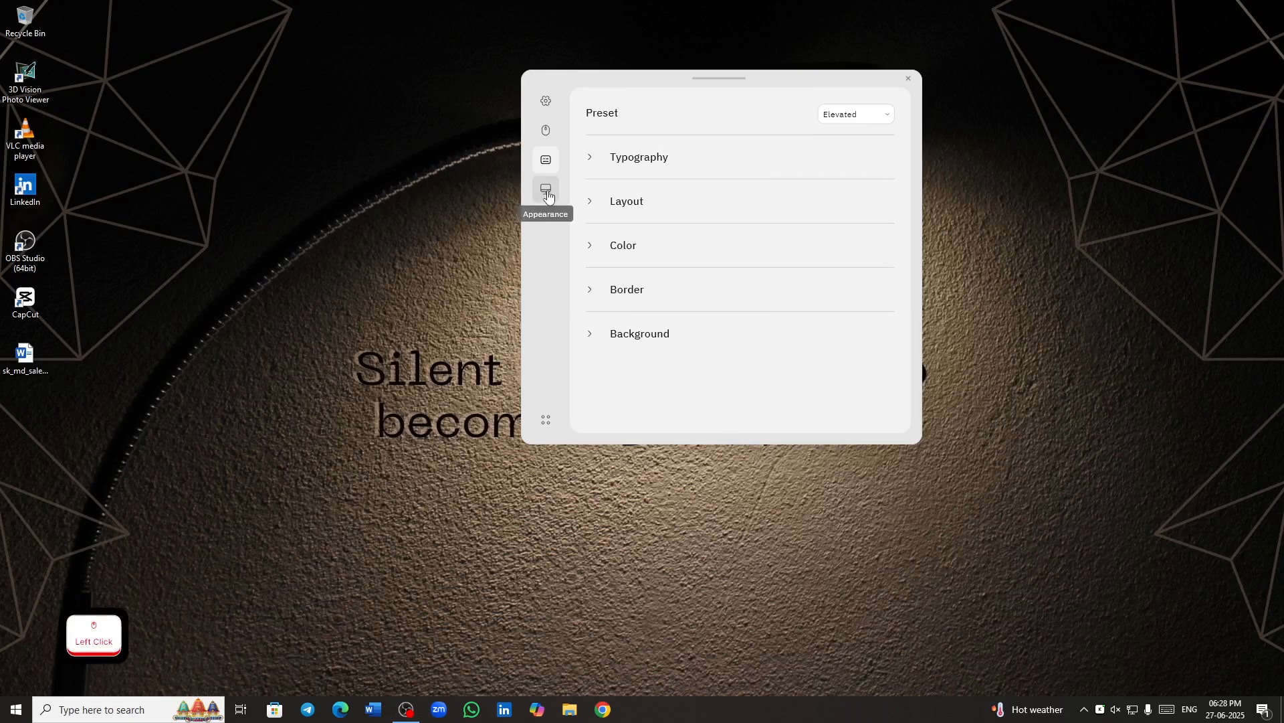
# - Try the other screen alignments for the key visualization in the Appearance settings and return it to bottom left
pyautogui.click(547, 193)
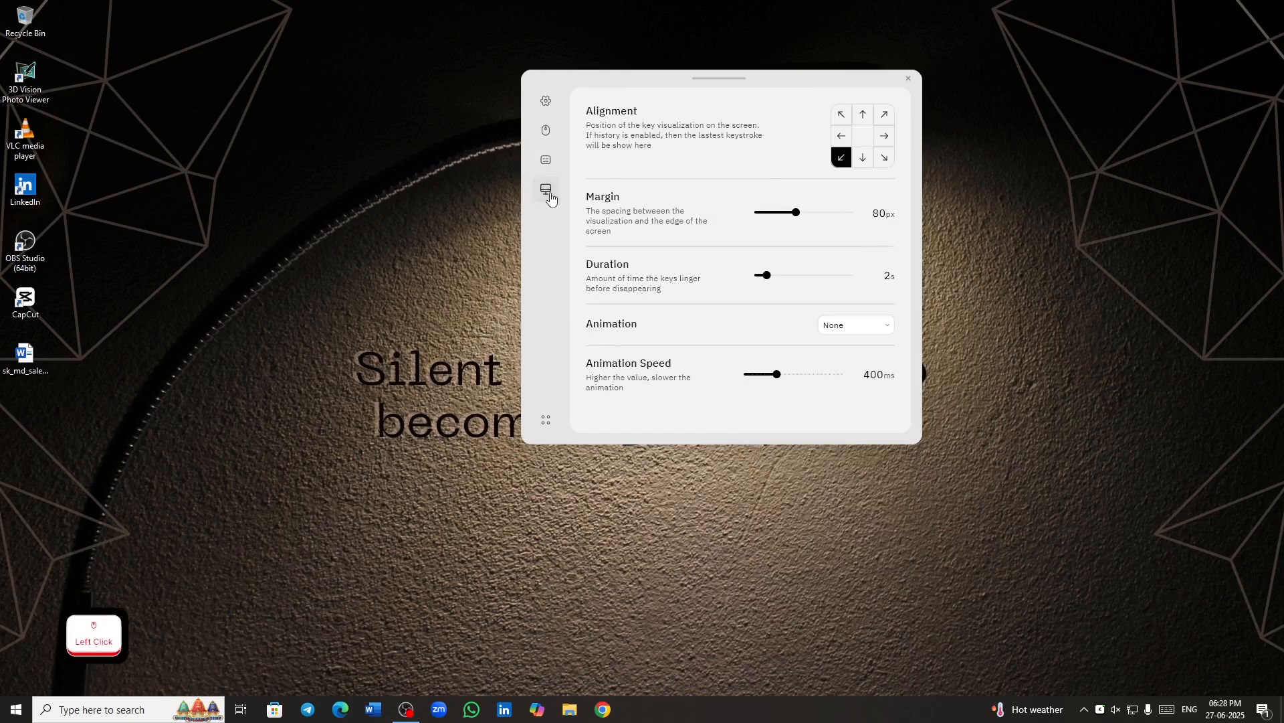
pyautogui.click(841, 117)
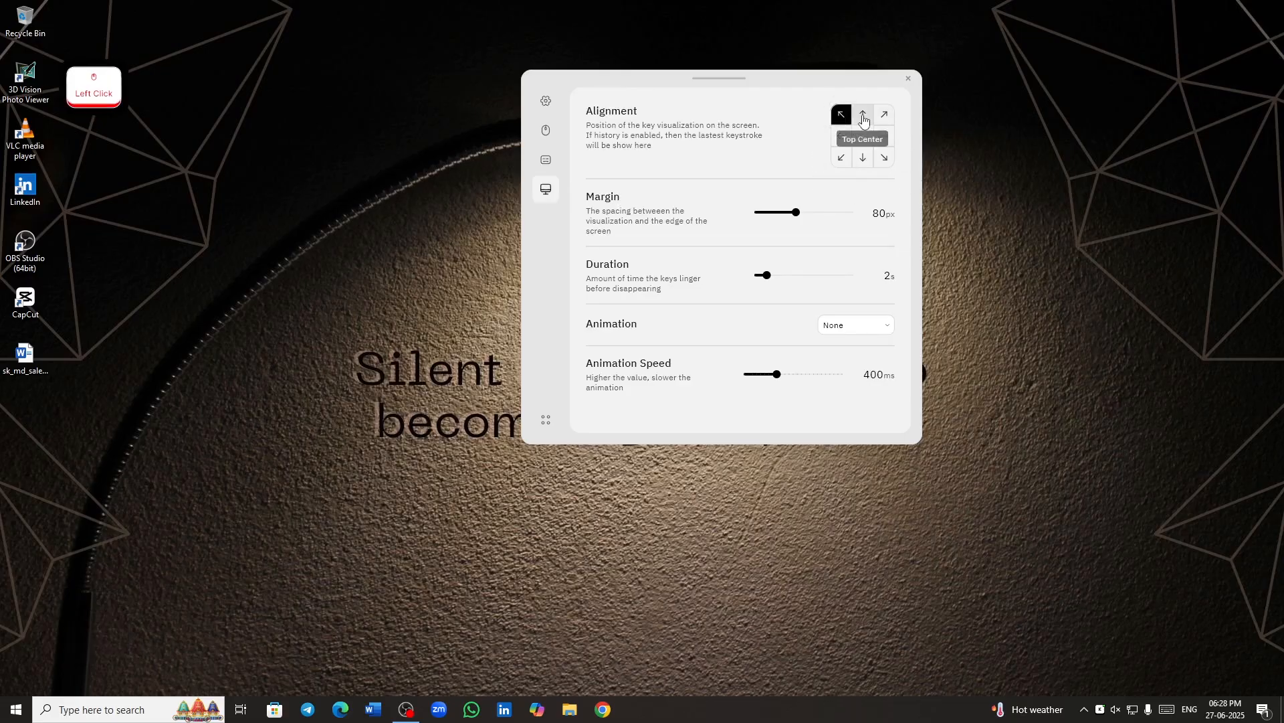
pyautogui.click(863, 114)
pyautogui.click(881, 118)
pyautogui.click(842, 137)
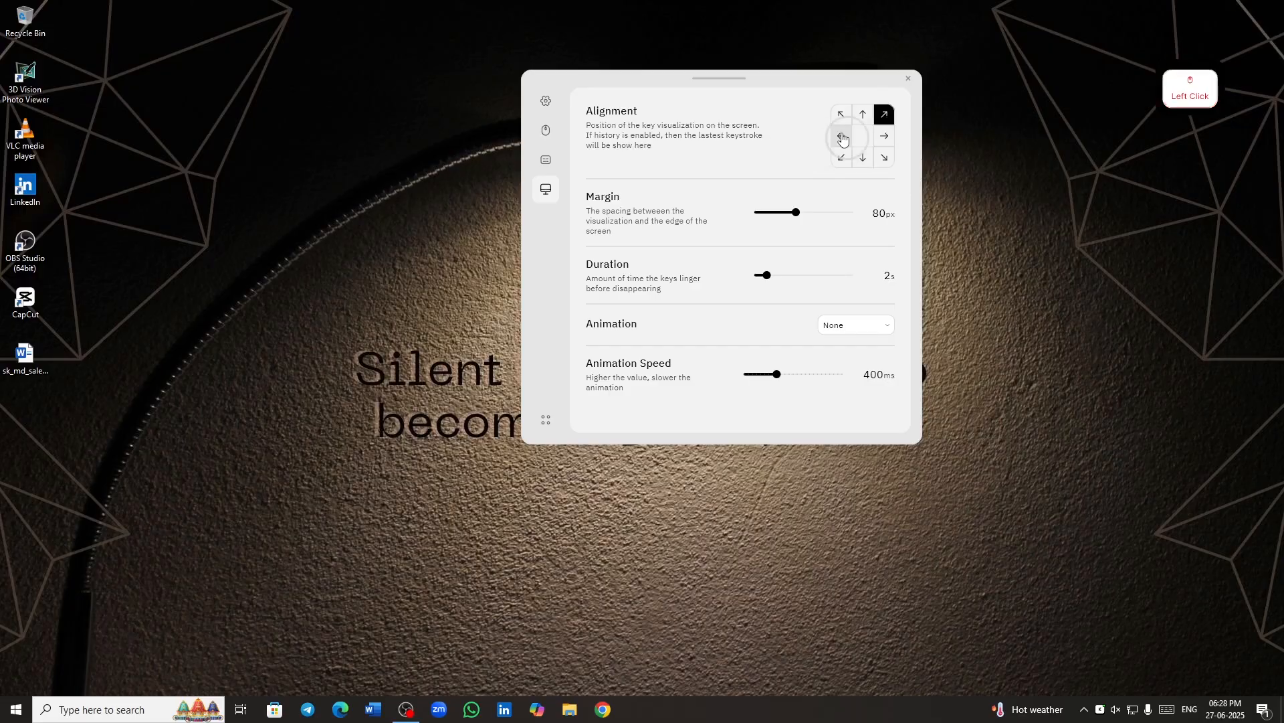
pyautogui.click(886, 138)
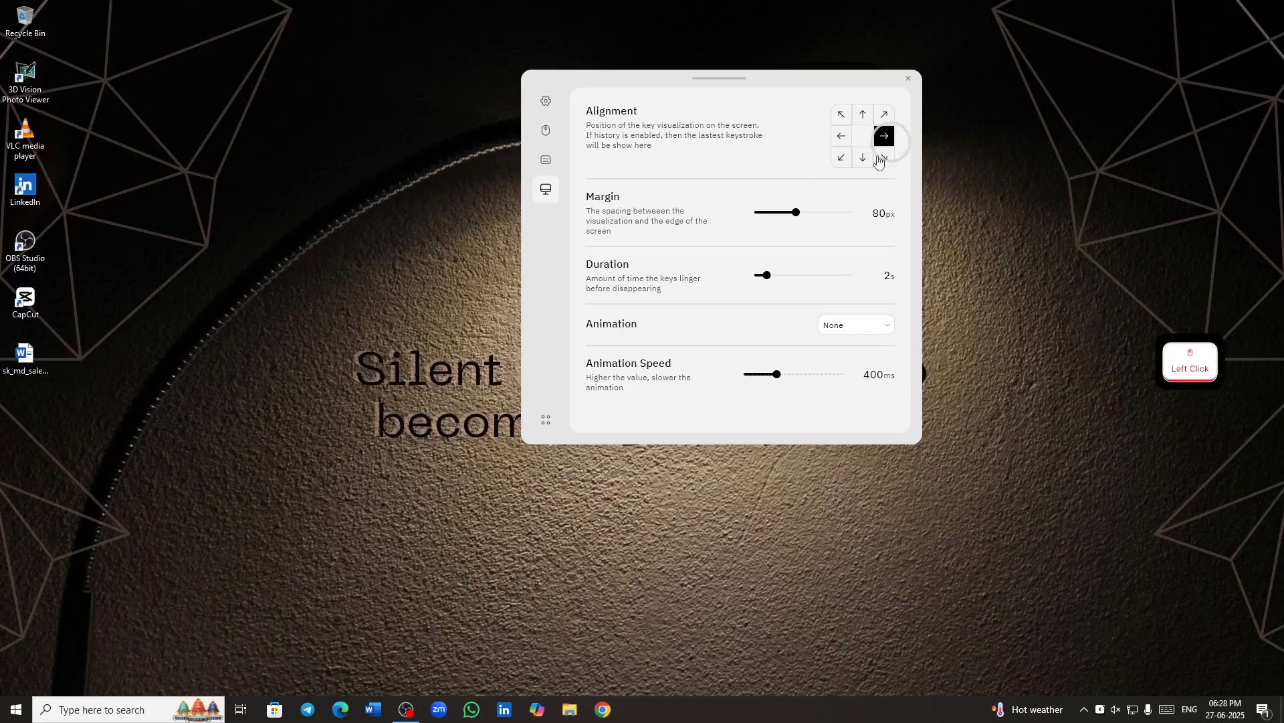
pyautogui.click(842, 158)
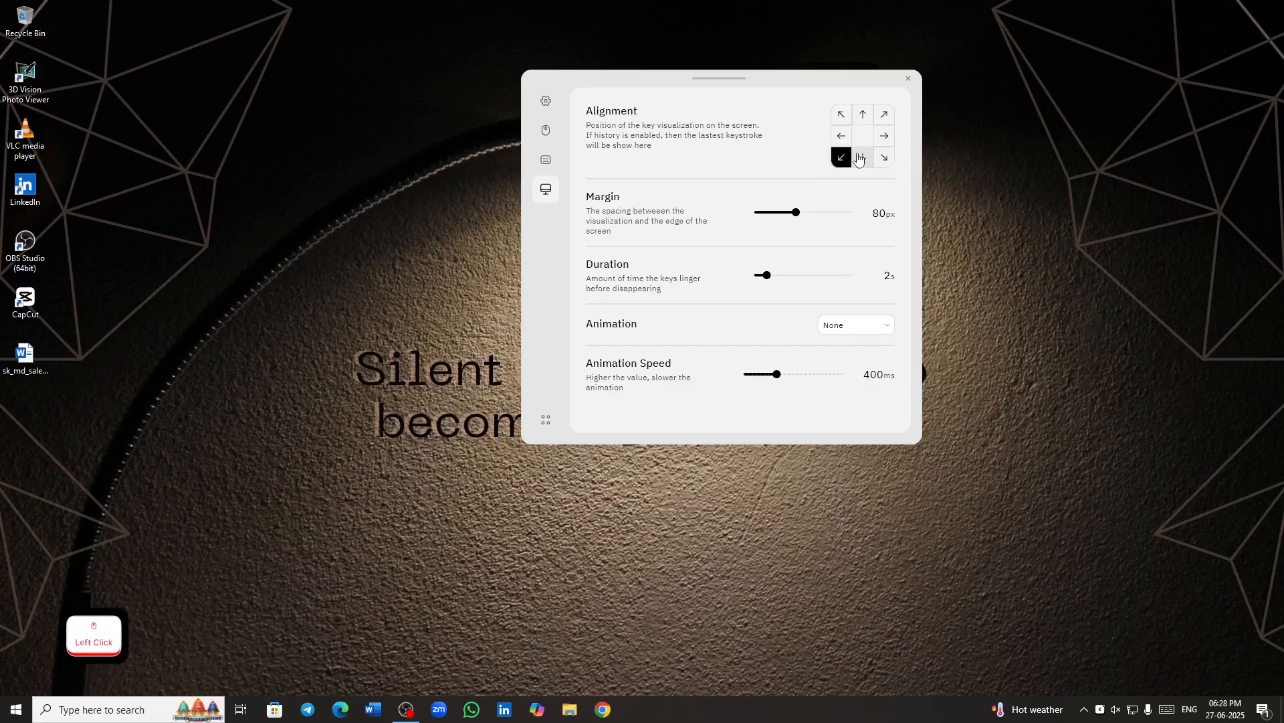
pyautogui.click(861, 158)
pyautogui.click(885, 158)
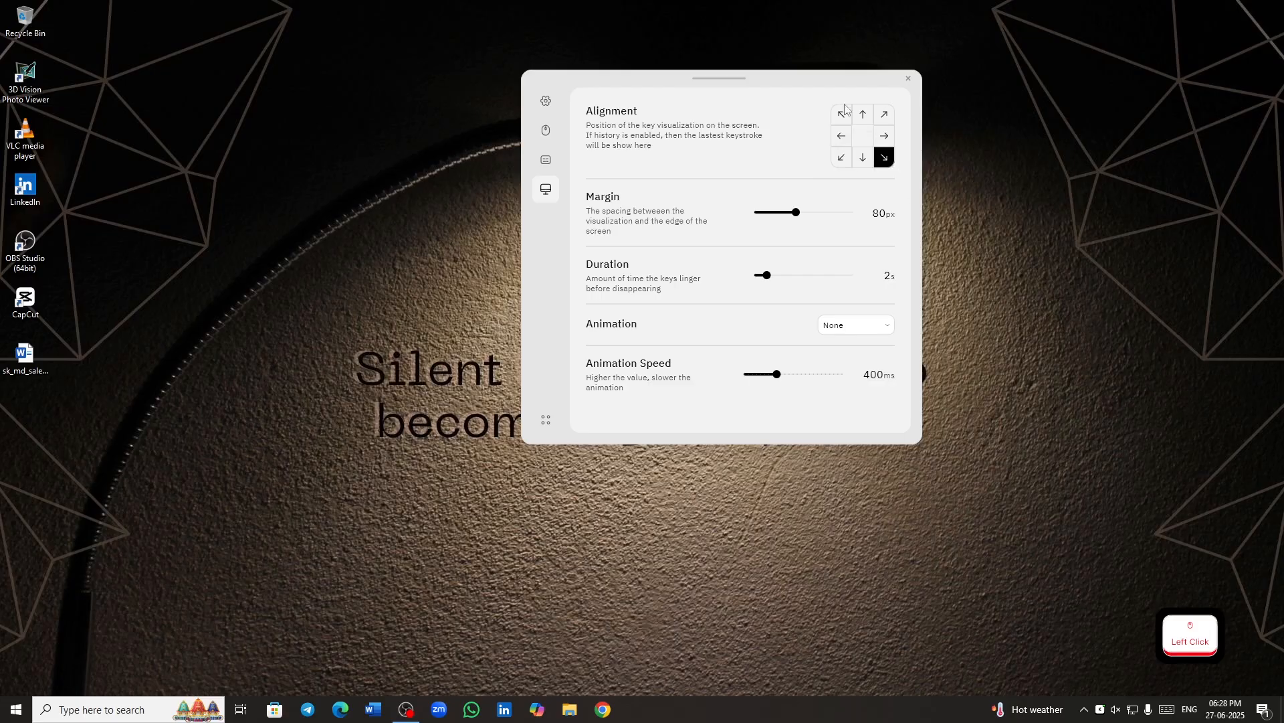
pyautogui.click(840, 161)
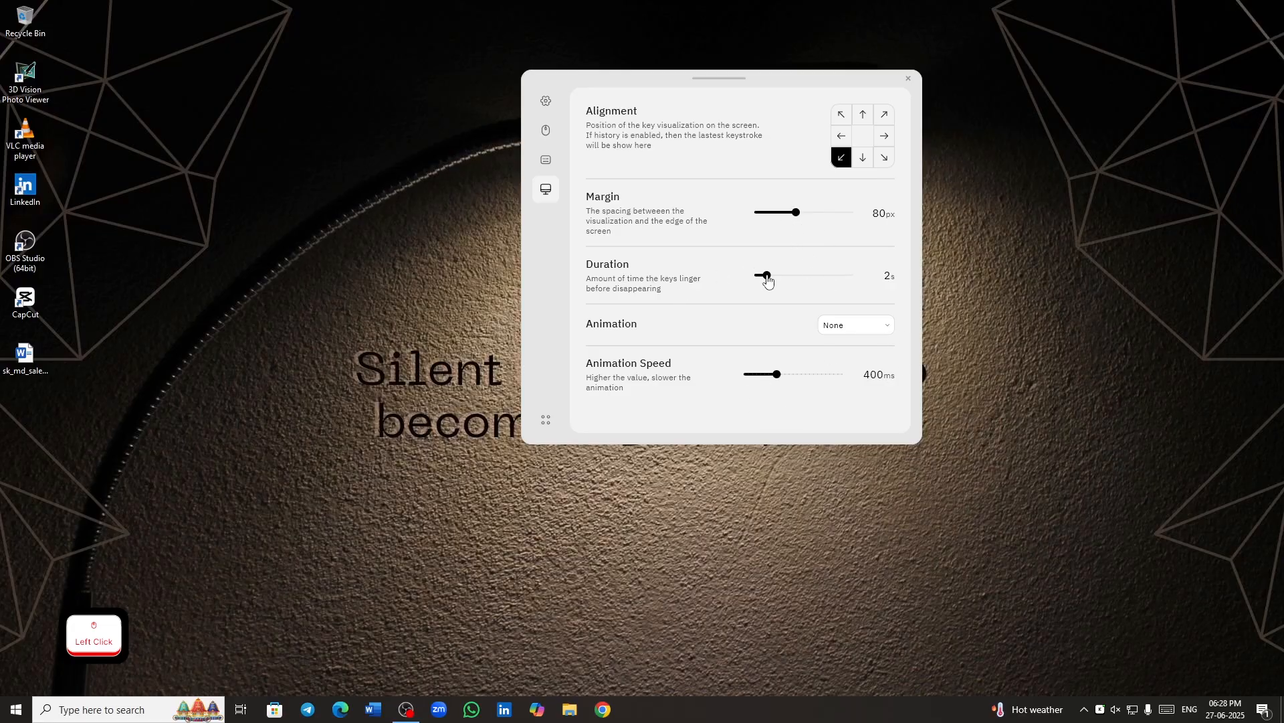
# - Try the Duration setting, leaving it at 2 s, and test the key display with Control, F, H and K
pyautogui.moveTo(768, 281)
pyautogui.mouseDown()
pyautogui.moveTo(897, 290)
pyautogui.moveTo(772, 306)
pyautogui.mouseUp()
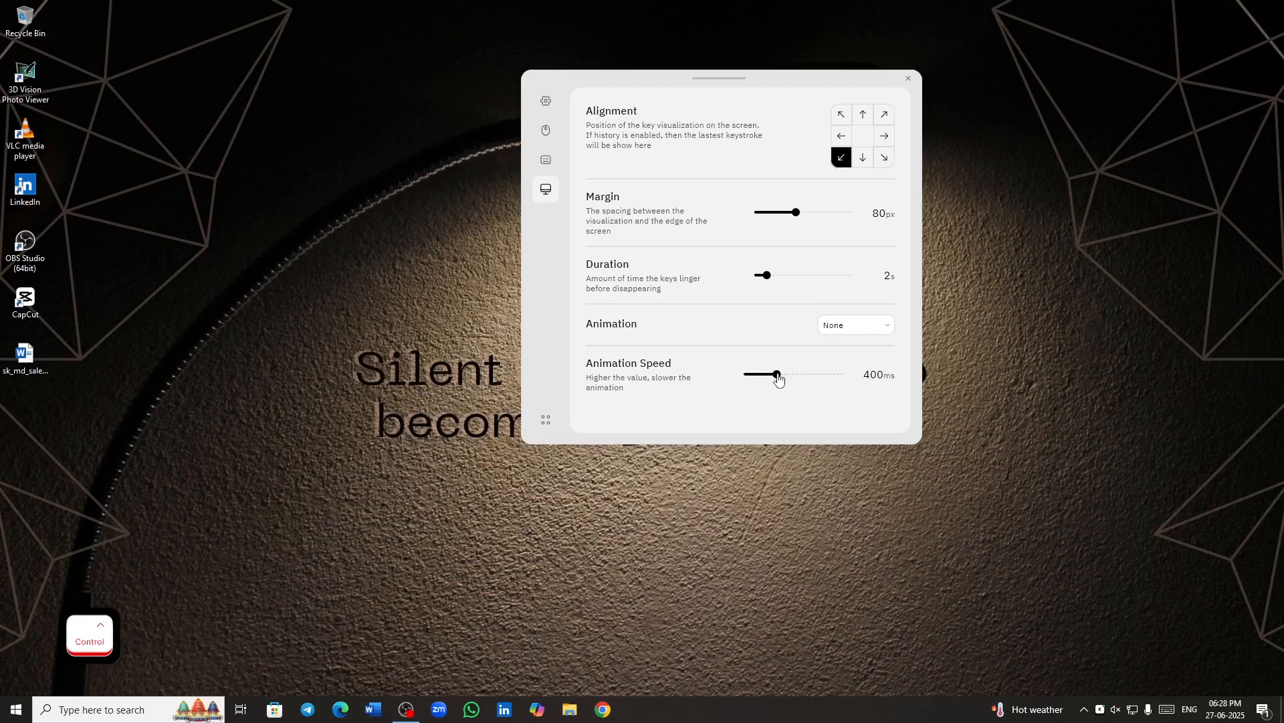
pyautogui.press('ctrl')
pyautogui.press('ctrl')
pyautogui.press('f')
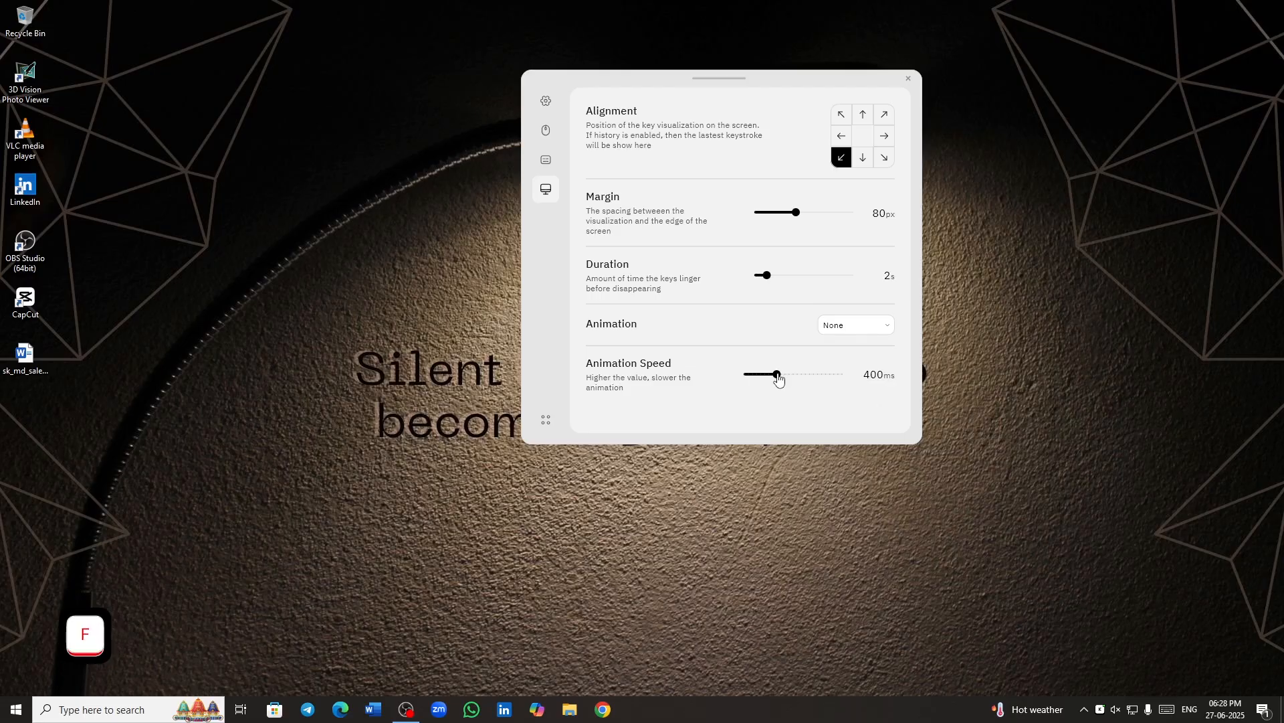
pyautogui.press('h')
pyautogui.press('k')
# - Set the Animation Speed to 350 ms and test the key display with a run of letters and digits
pyautogui.moveTo(778, 378); pyautogui.dragTo(774, 379)
pyautogui.press('f')
pyautogui.press('g')
pyautogui.press('y')
pyautogui.press('t')
pyautogui.press('h')
pyautogui.press('j')
pyautogui.press('k')
pyautogui.press('6')
pyautogui.press('5')
pyautogui.press('2')
# - Try the Fade and Wham animations for the key display and set the animation back to None
pyautogui.click(848, 329)
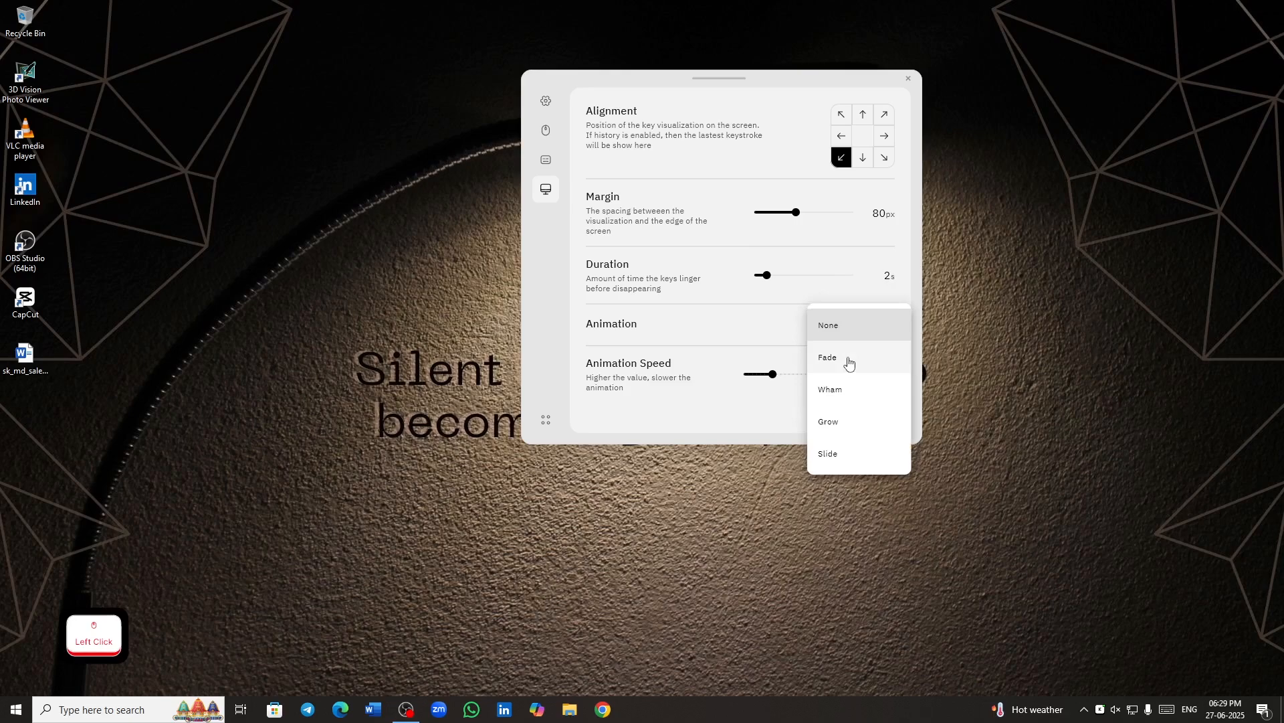
pyautogui.click(849, 362)
pyautogui.click(866, 336)
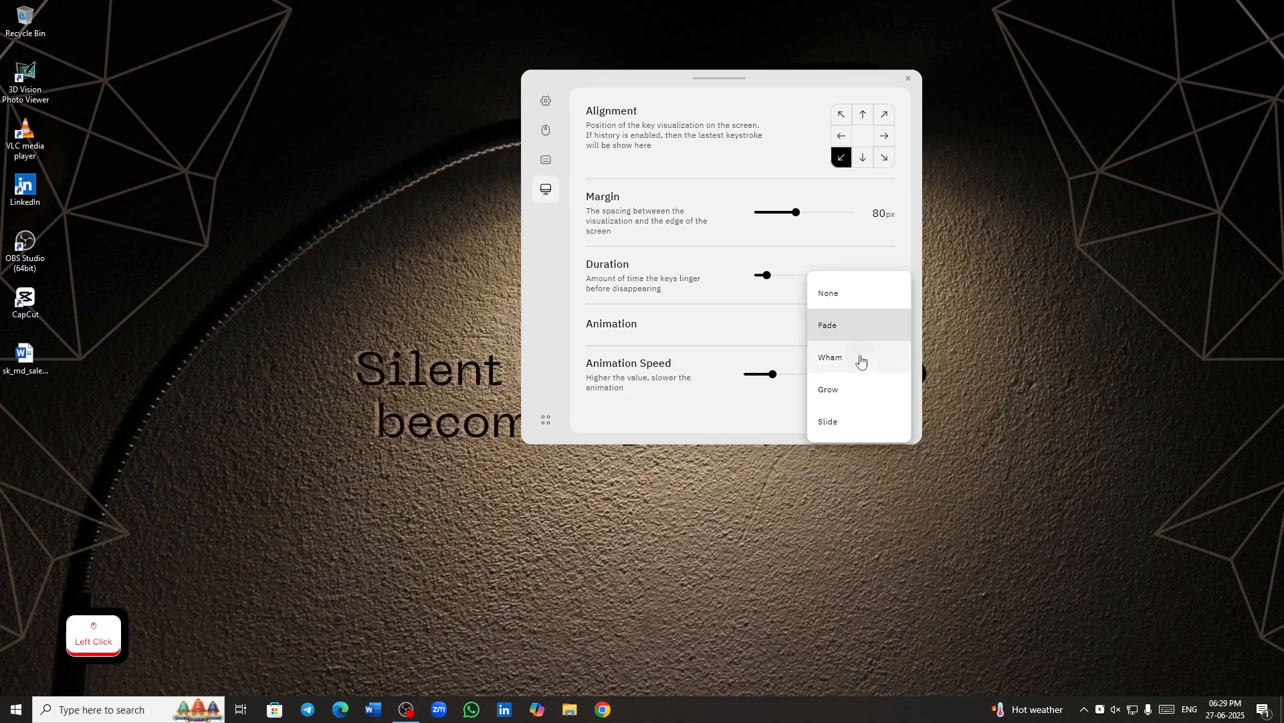
pyautogui.click(861, 361)
pyautogui.click(872, 334)
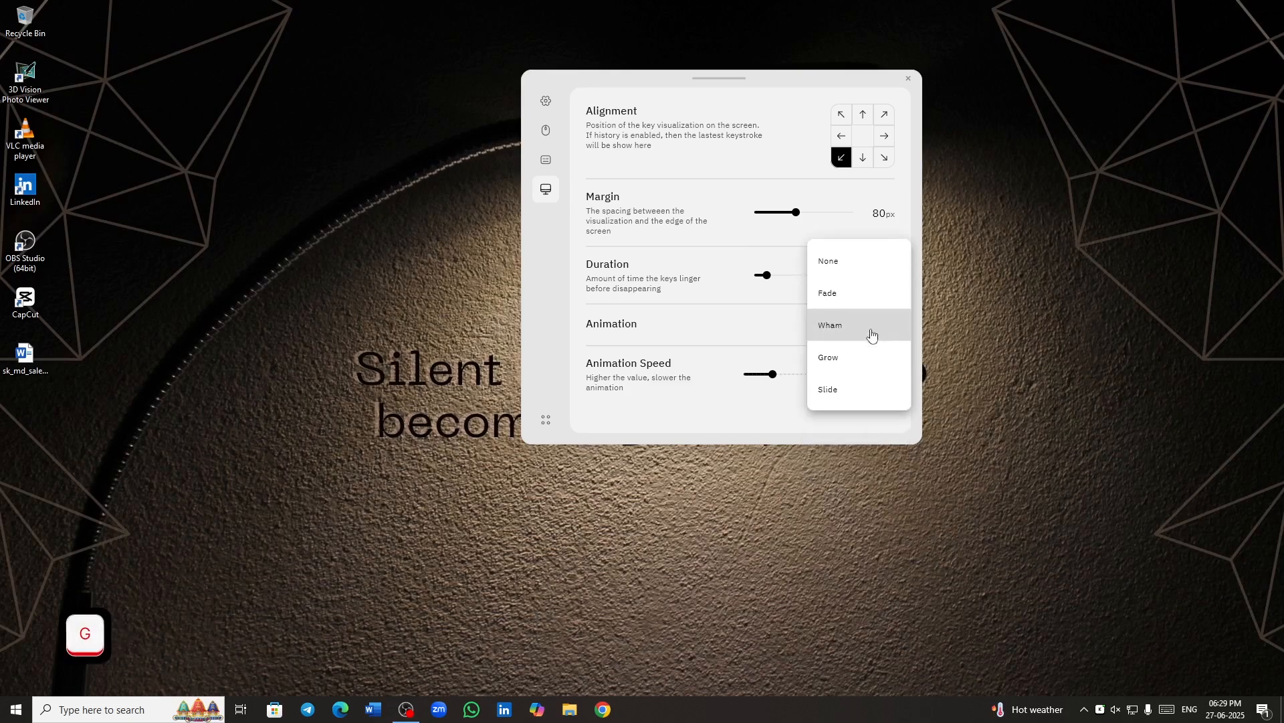
pyautogui.click(879, 270)
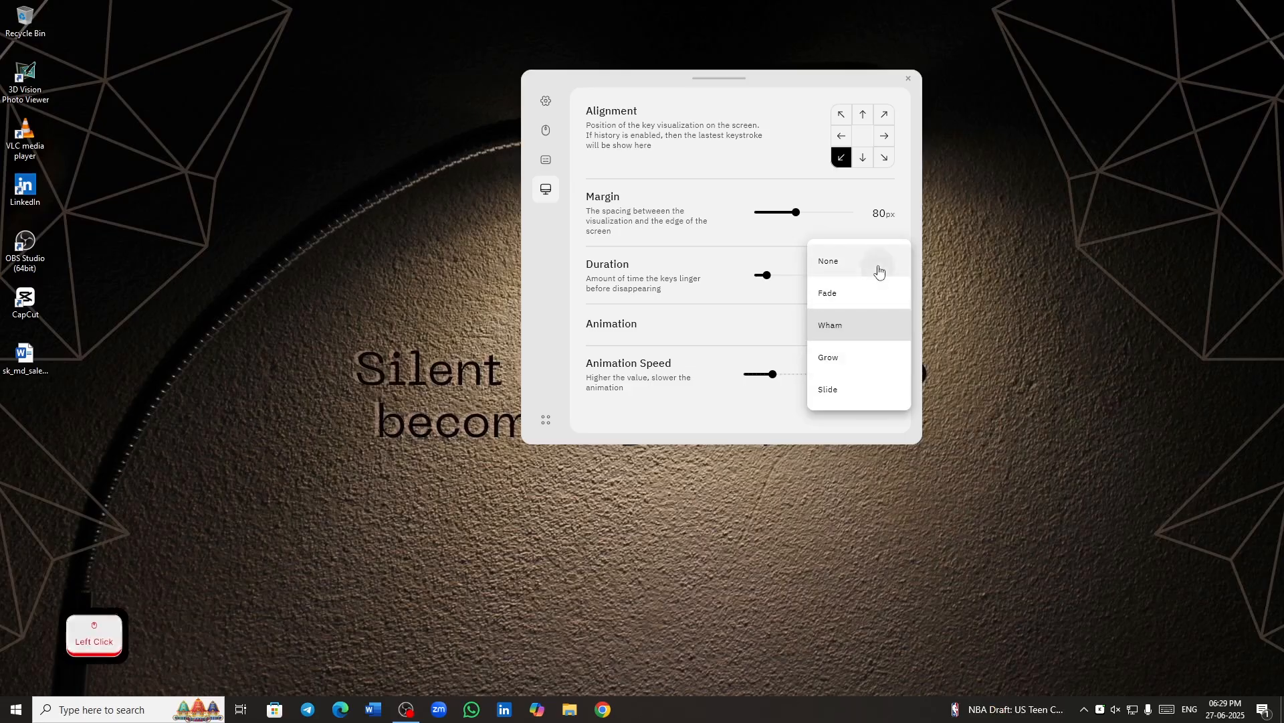
pyautogui.click(809, 400)
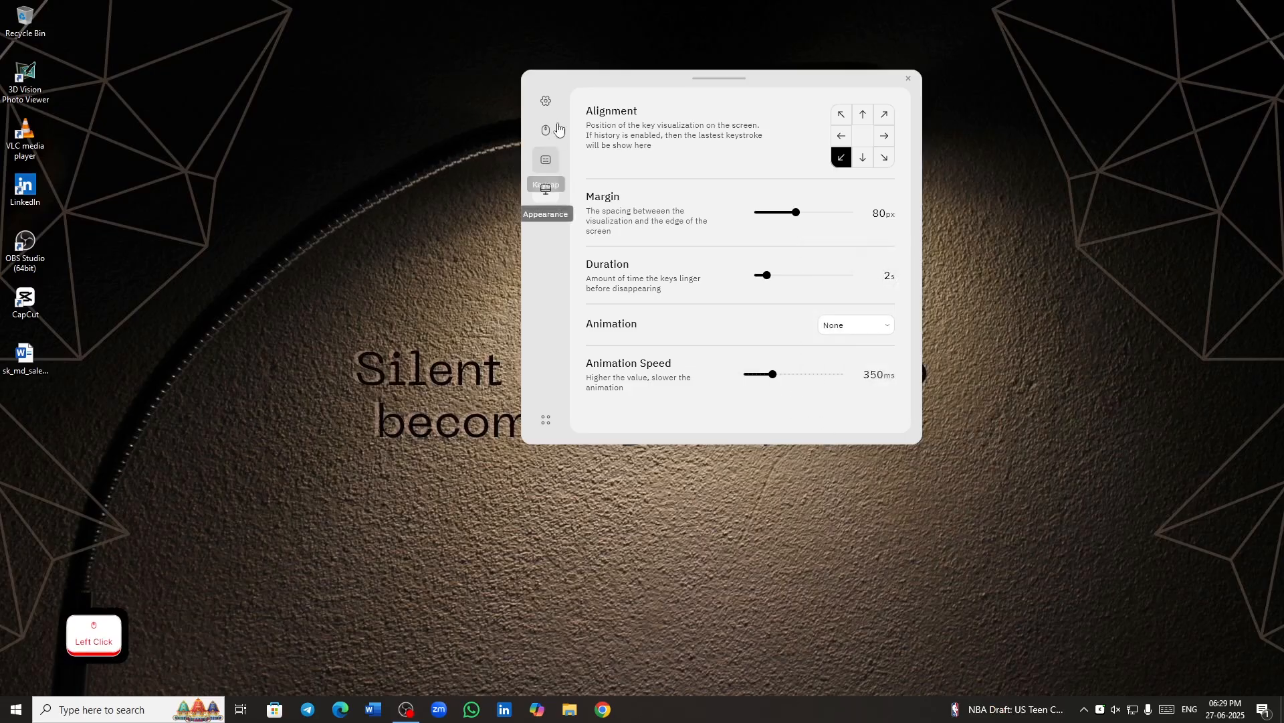
# - View the About page with the version, developer and support information
pyautogui.click(545, 420)
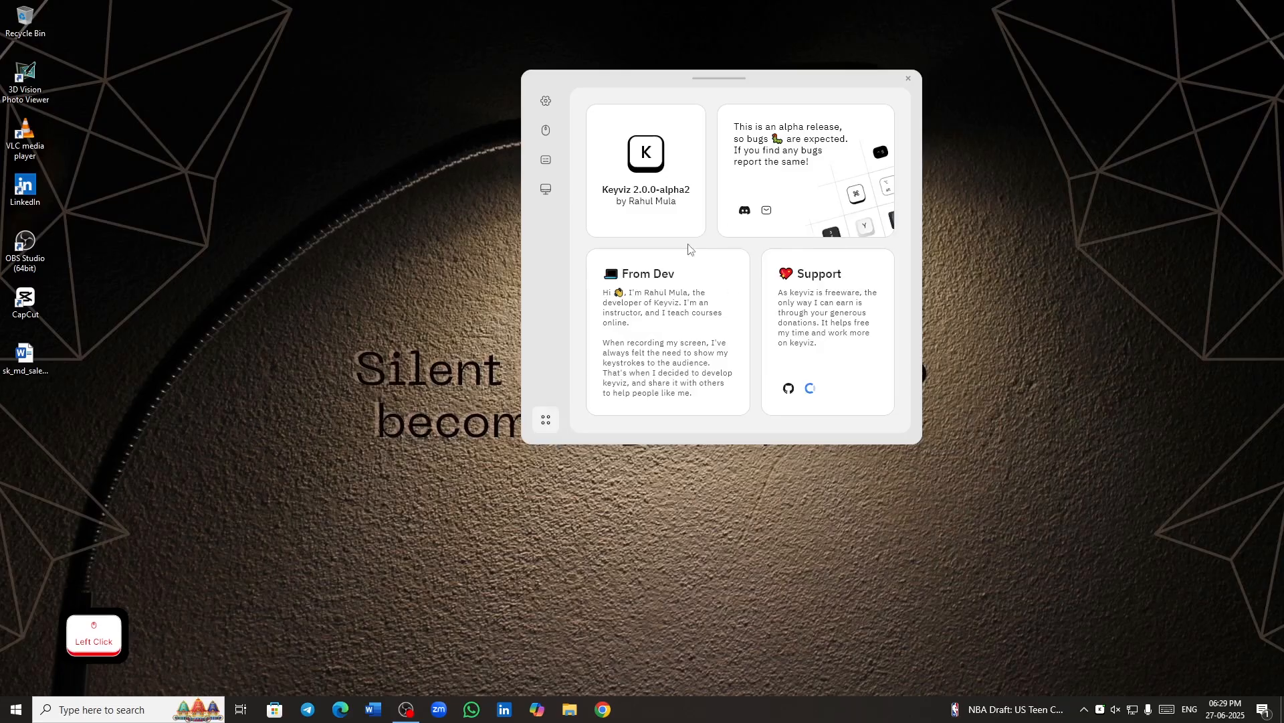
# - Revert all settings to their defaults in the General settings and turn off the Hotkey Filter
pyautogui.click(544, 102)
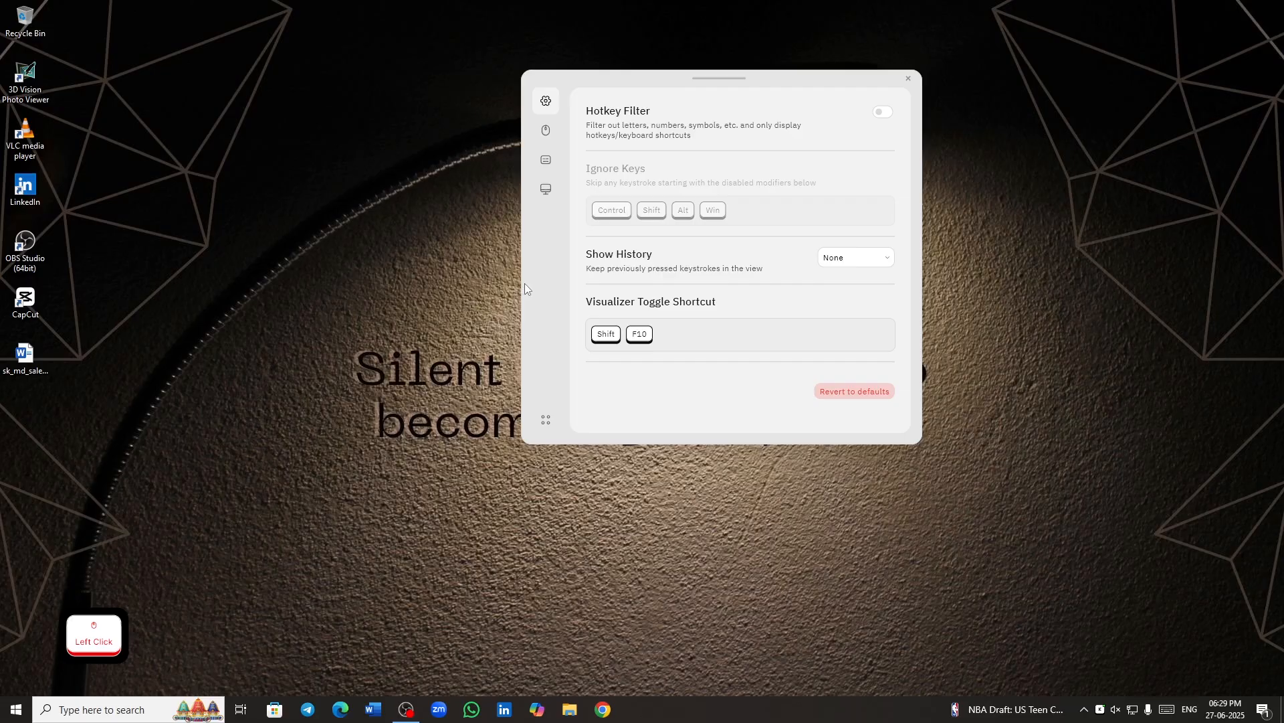
pyautogui.click(874, 395)
pyautogui.click(651, 378)
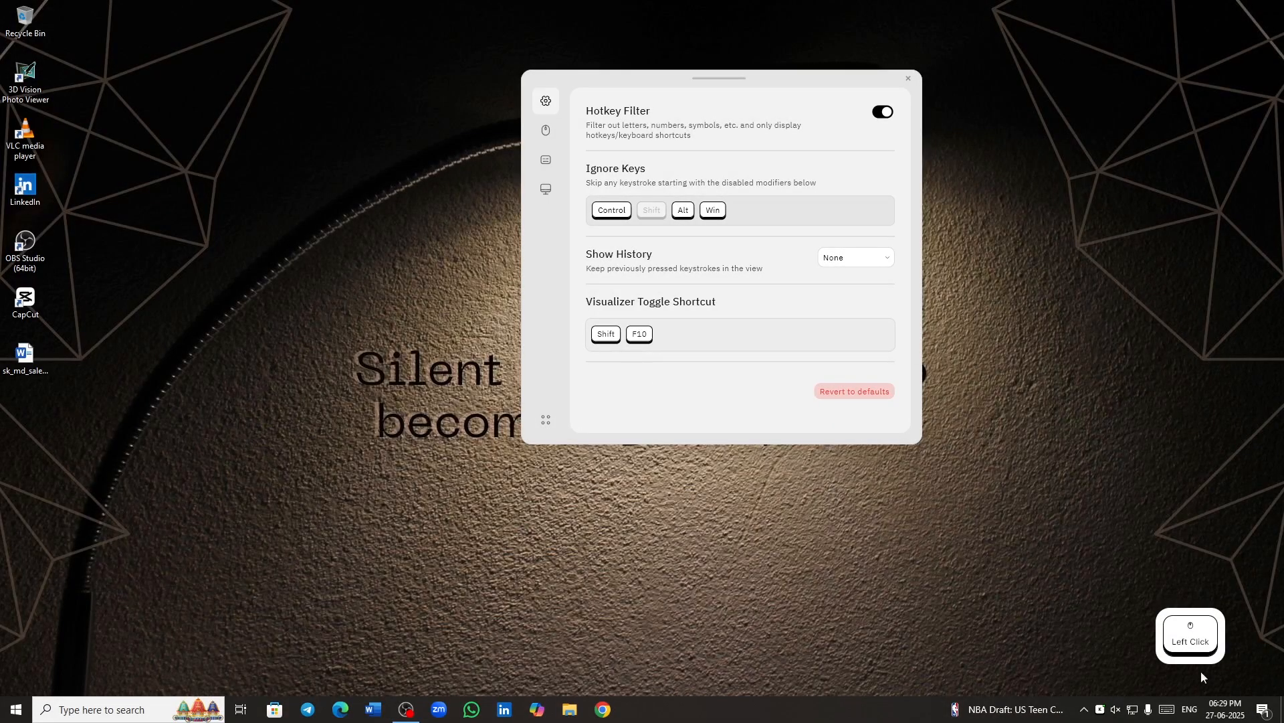
pyautogui.click(884, 113)
# - Set the key font color to red #FF0000 in the Typography settings
pyautogui.click(546, 131)
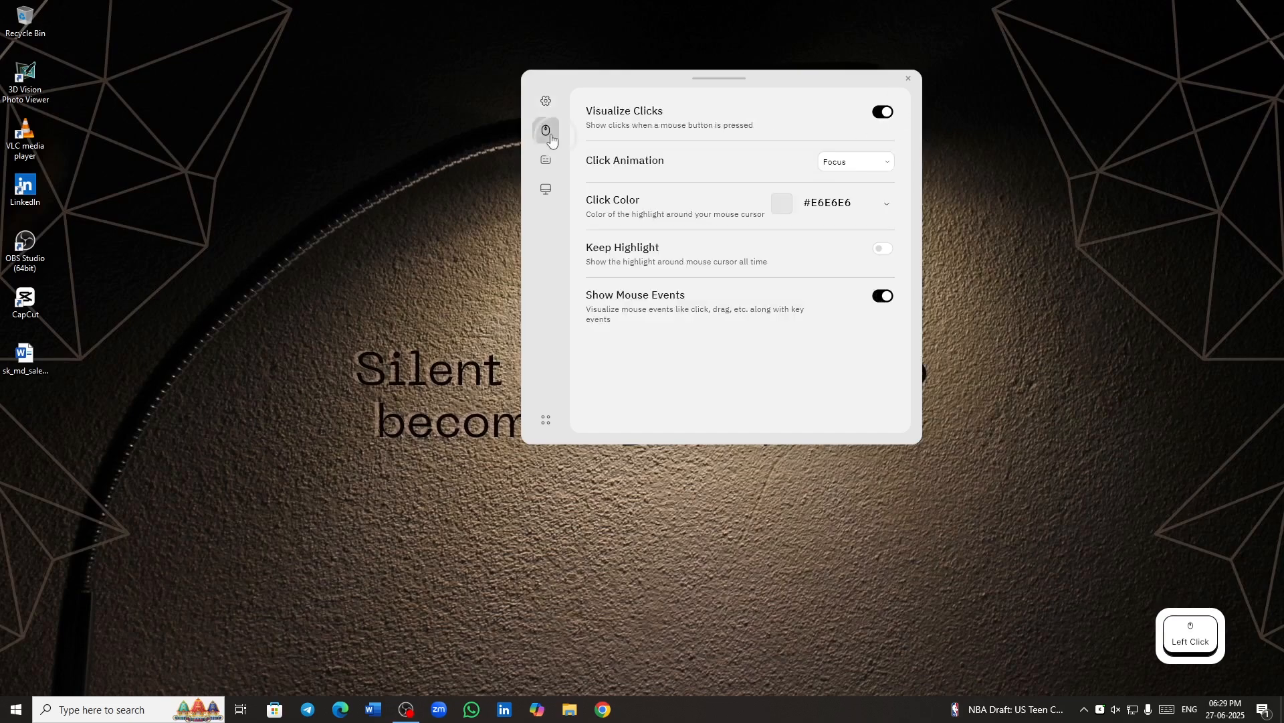
pyautogui.click(548, 166)
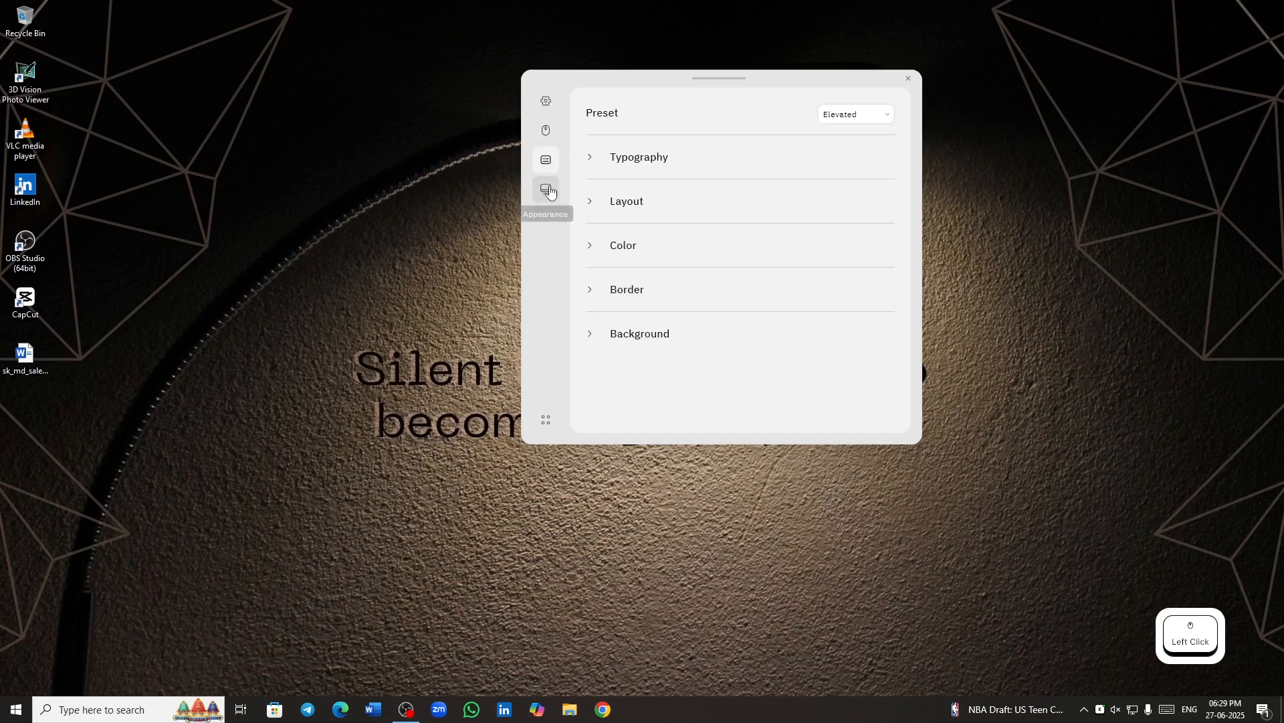
pyautogui.click(591, 158)
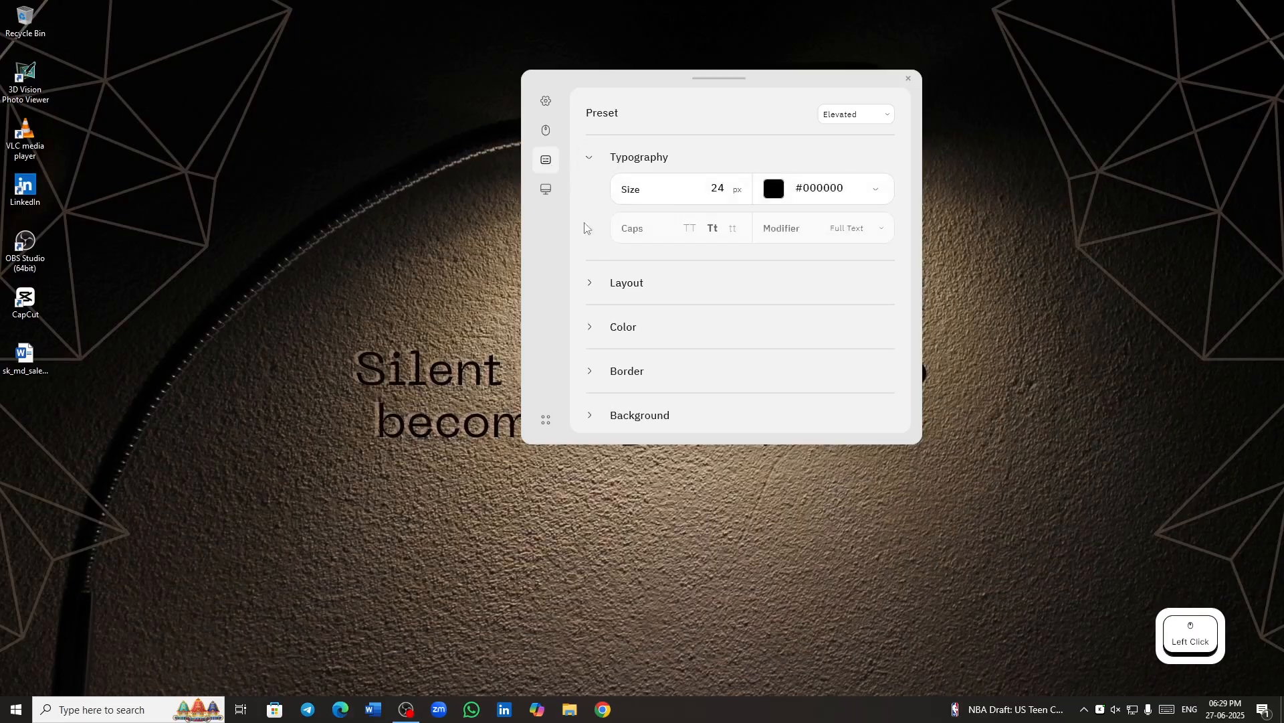
pyautogui.click(772, 190)
pyautogui.moveTo(852, 234); pyautogui.dragTo(1001, 162)
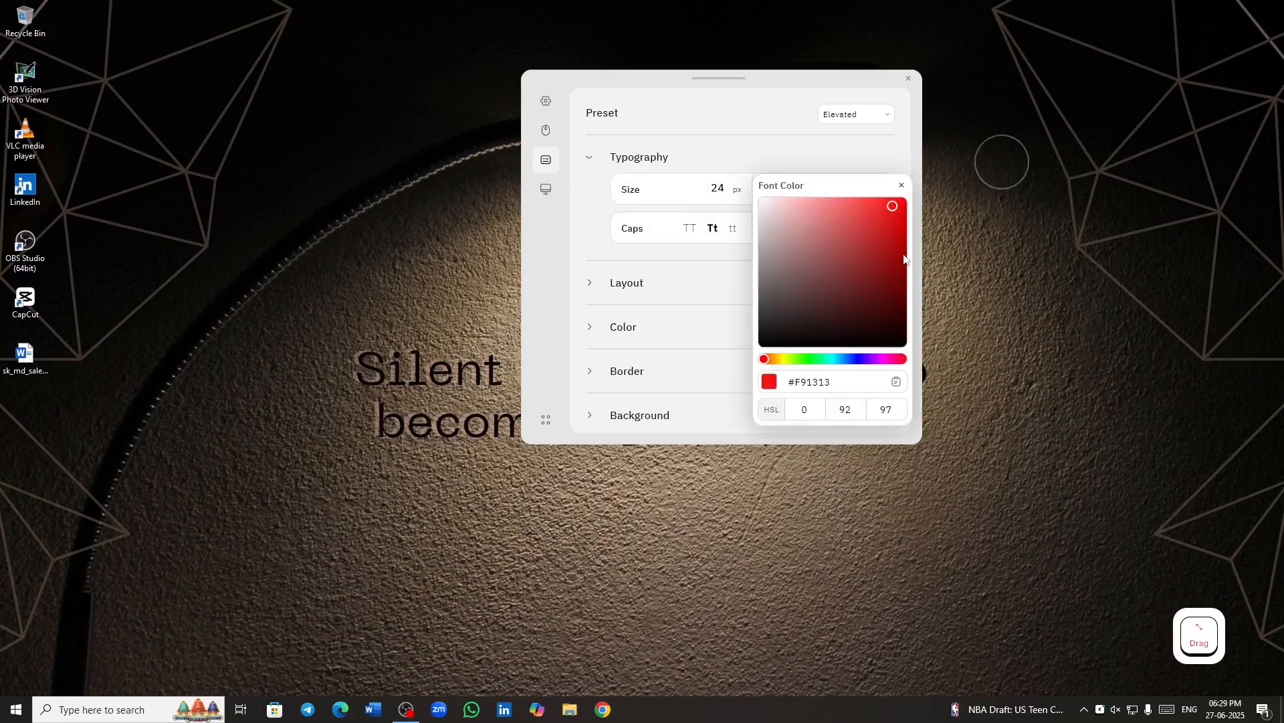
pyautogui.moveTo(895, 206); pyautogui.dragTo(934, 184)
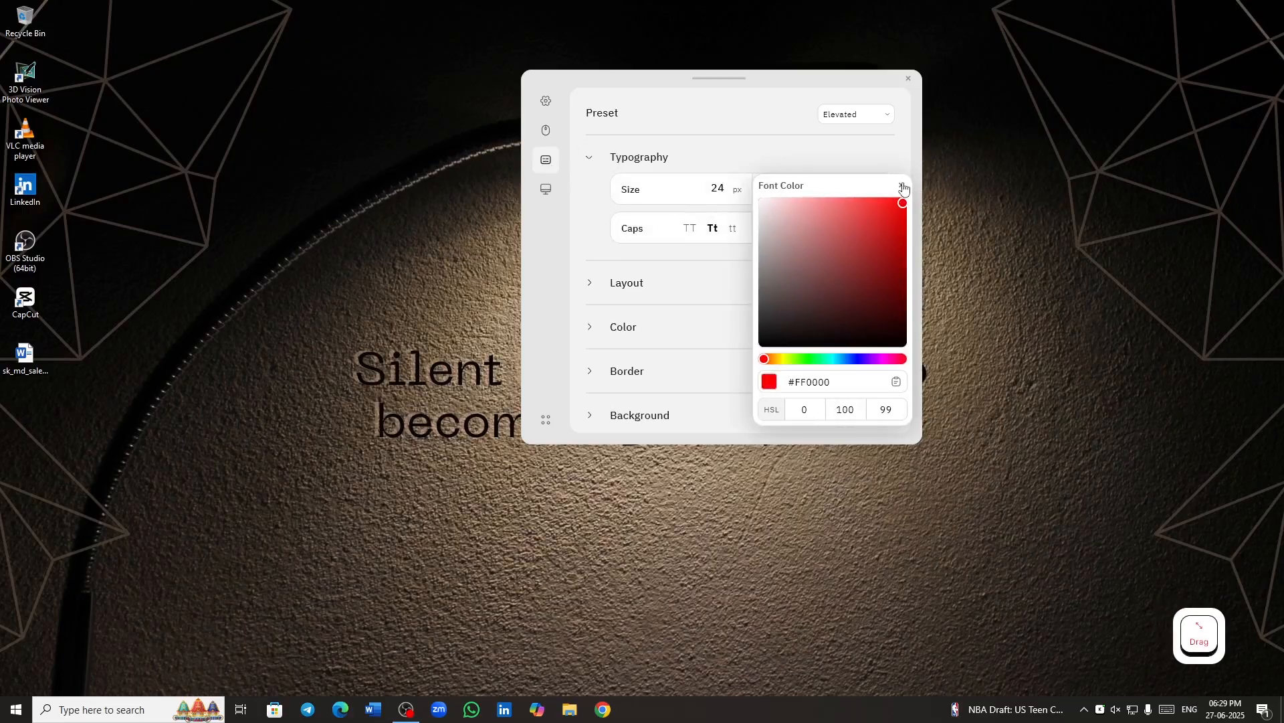
pyautogui.click(906, 189)
# - Set the secondary key color to red #FF0000 in the Color settings
pyautogui.click(588, 201)
pyautogui.click(588, 201)
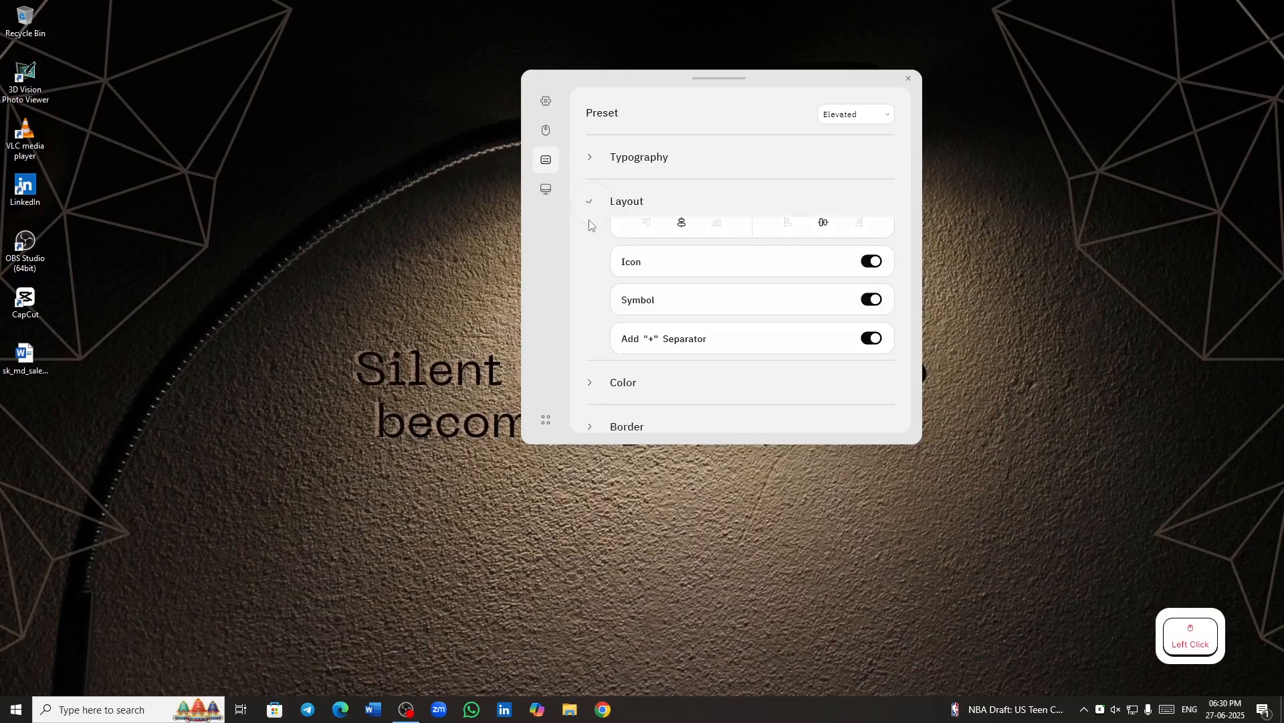
pyautogui.click(595, 245)
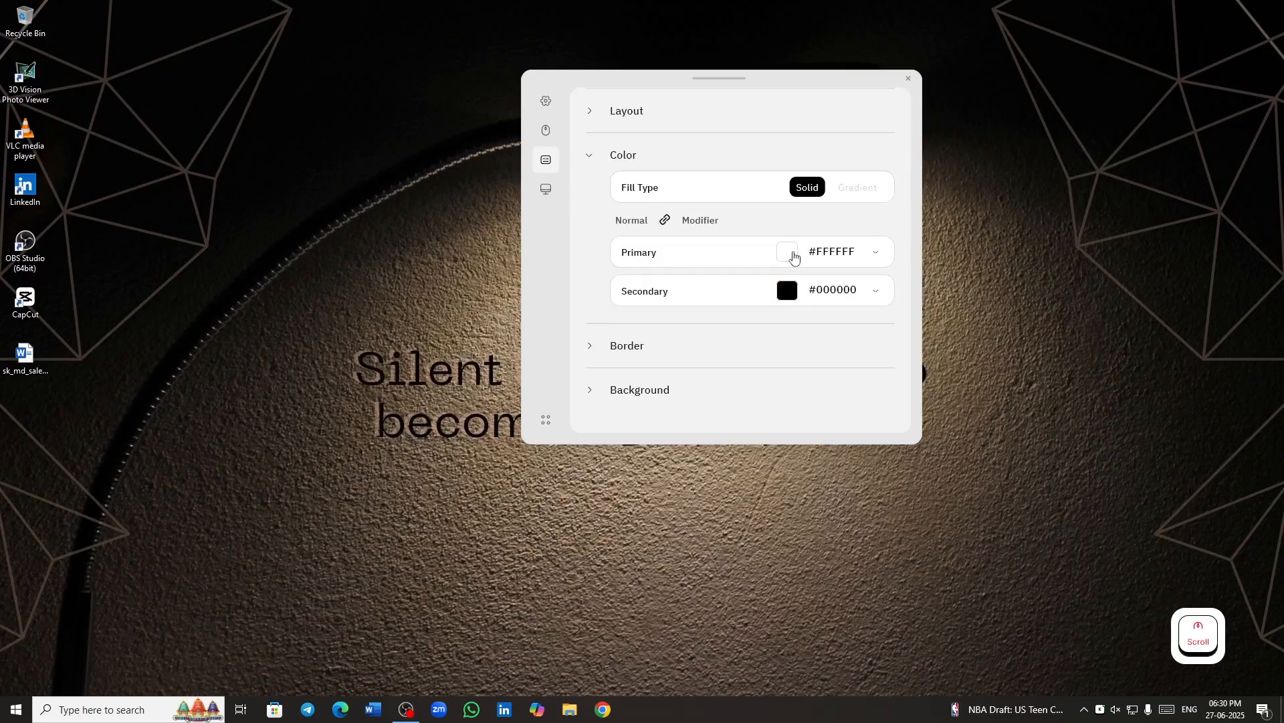
pyautogui.click(792, 260)
pyautogui.click(790, 291)
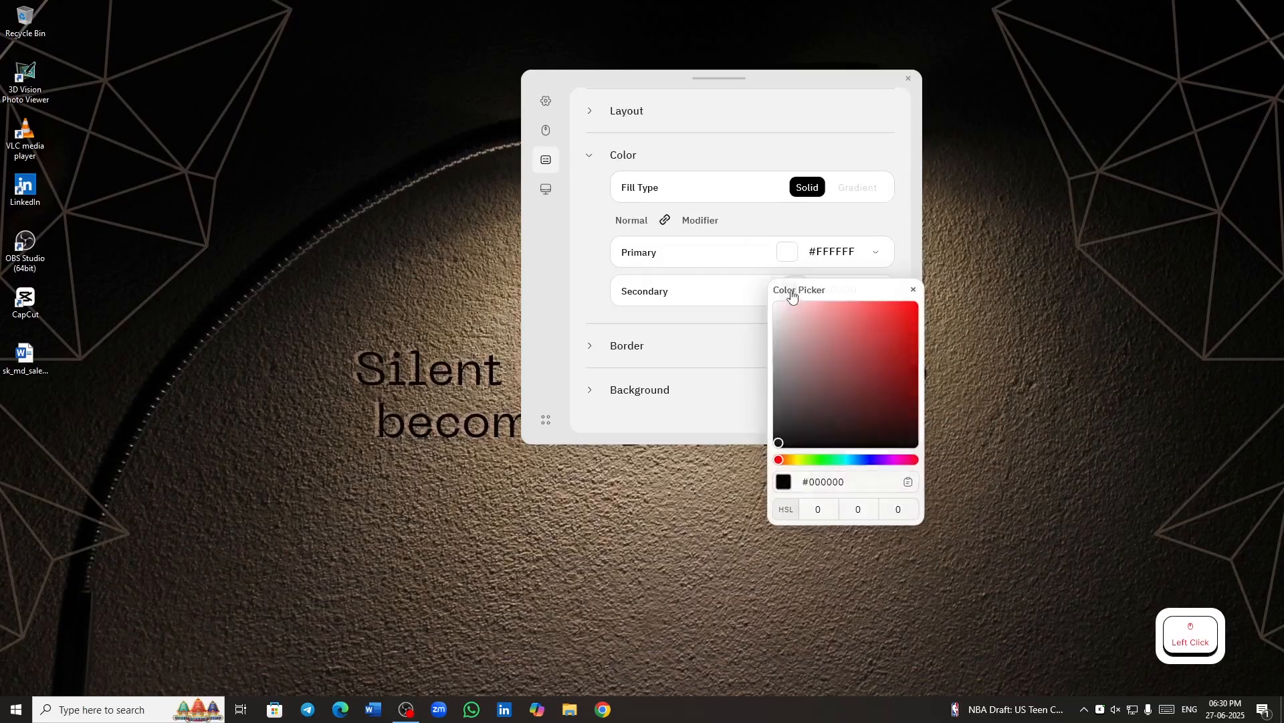
pyautogui.moveTo(898, 311); pyautogui.dragTo(939, 292)
pyautogui.click(937, 290)
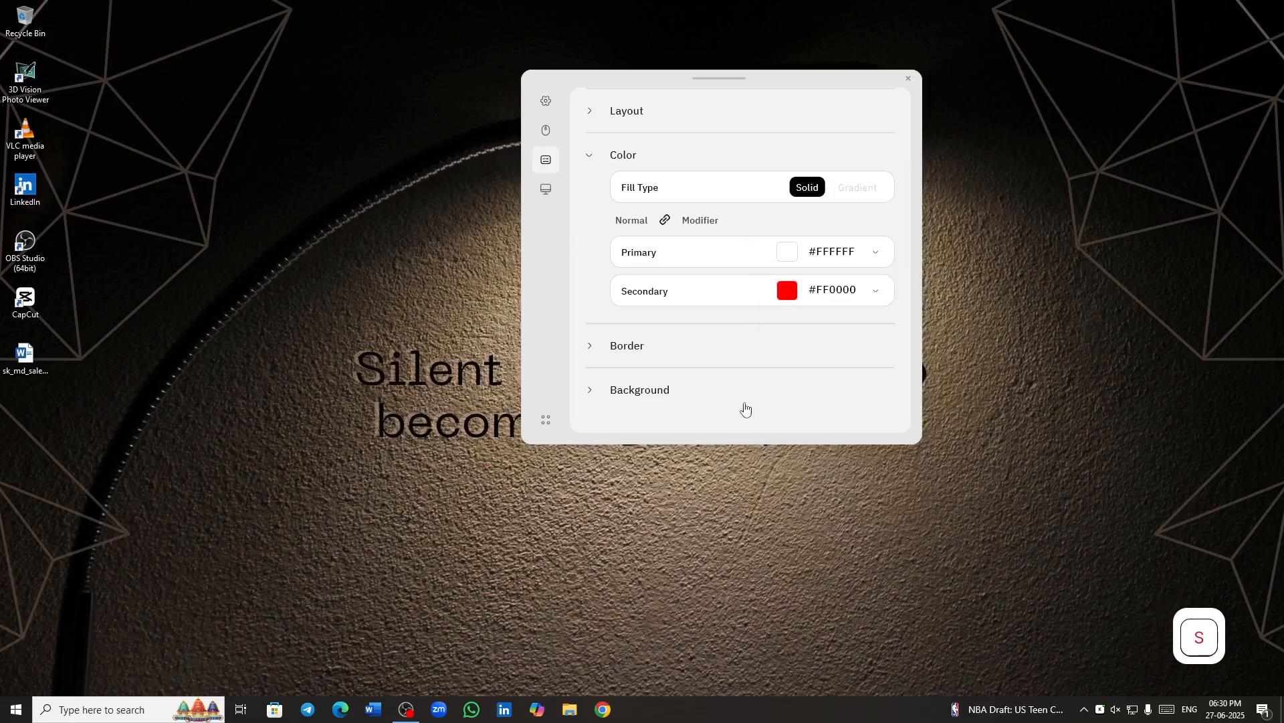
pyautogui.click(591, 156)
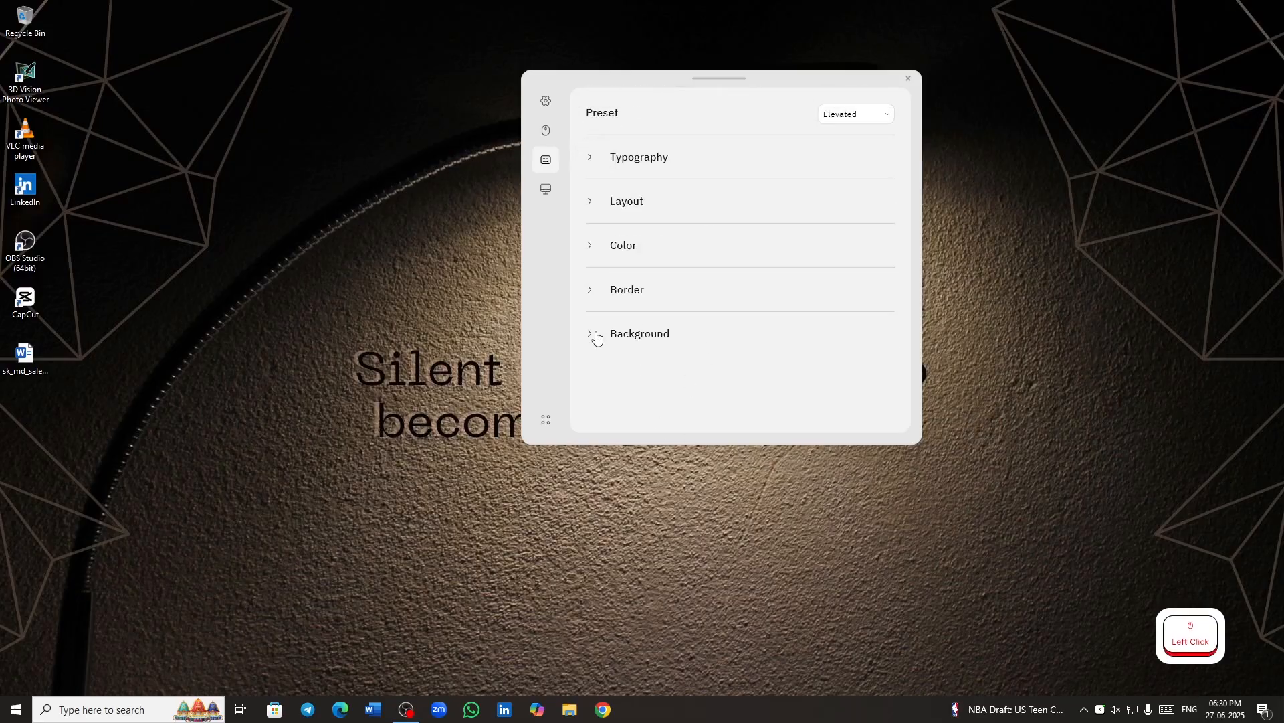
# - Set the animation speed to 350 ms and the key display duration to 2 s in the Appearance settings
pyautogui.click(547, 192)
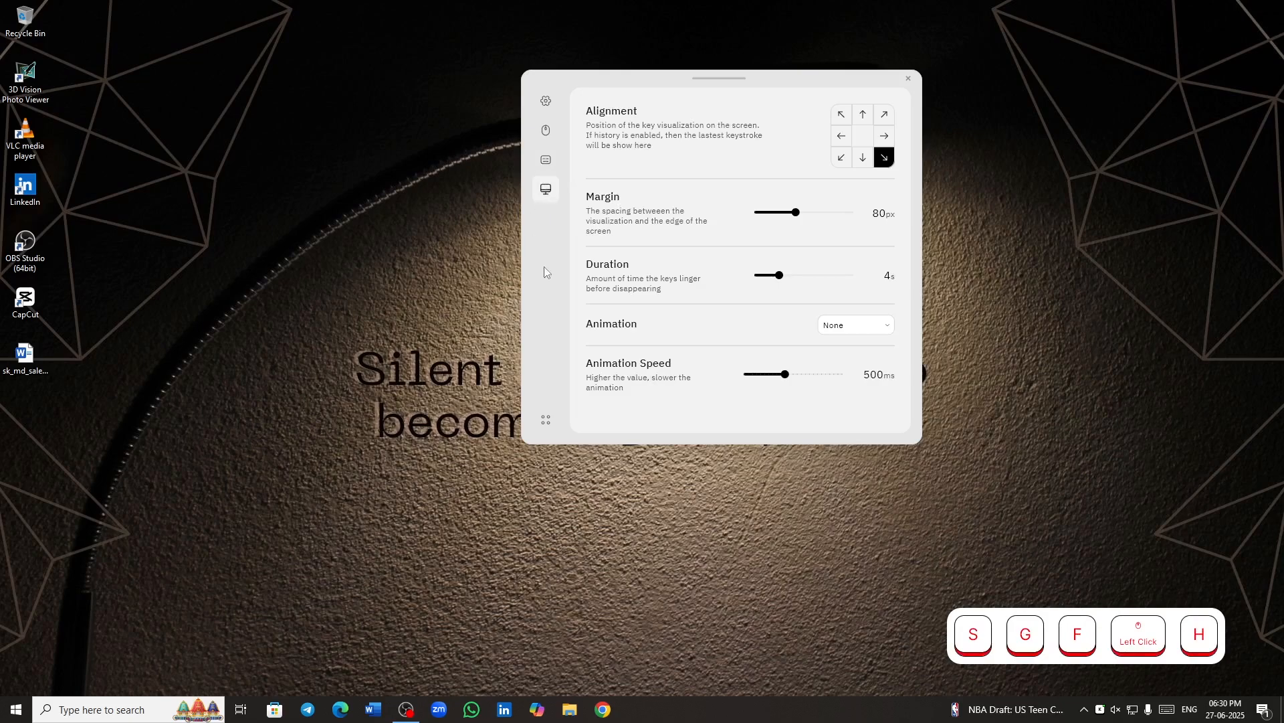
pyautogui.moveTo(787, 374); pyautogui.dragTo(769, 378)
pyautogui.moveTo(767, 286); pyautogui.dragTo(767, 282)
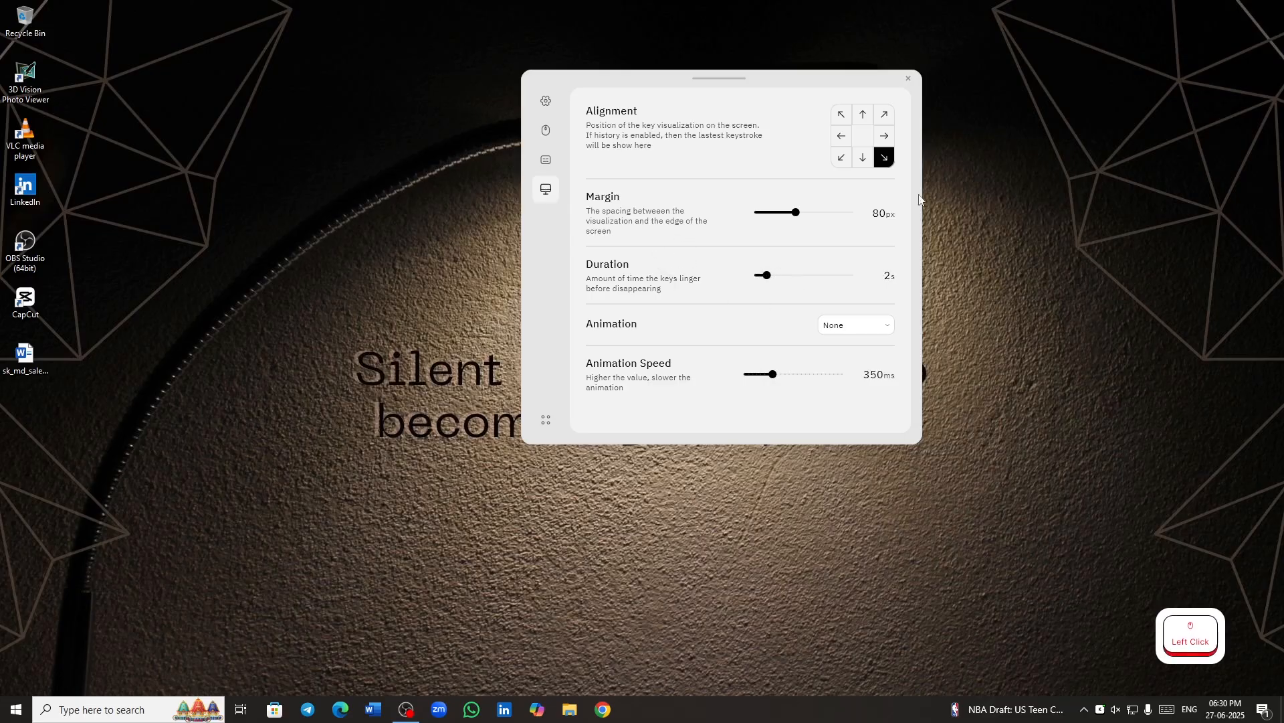
# - Align the key visualization to Bottom Left and close the settings window
pyautogui.click(837, 163)
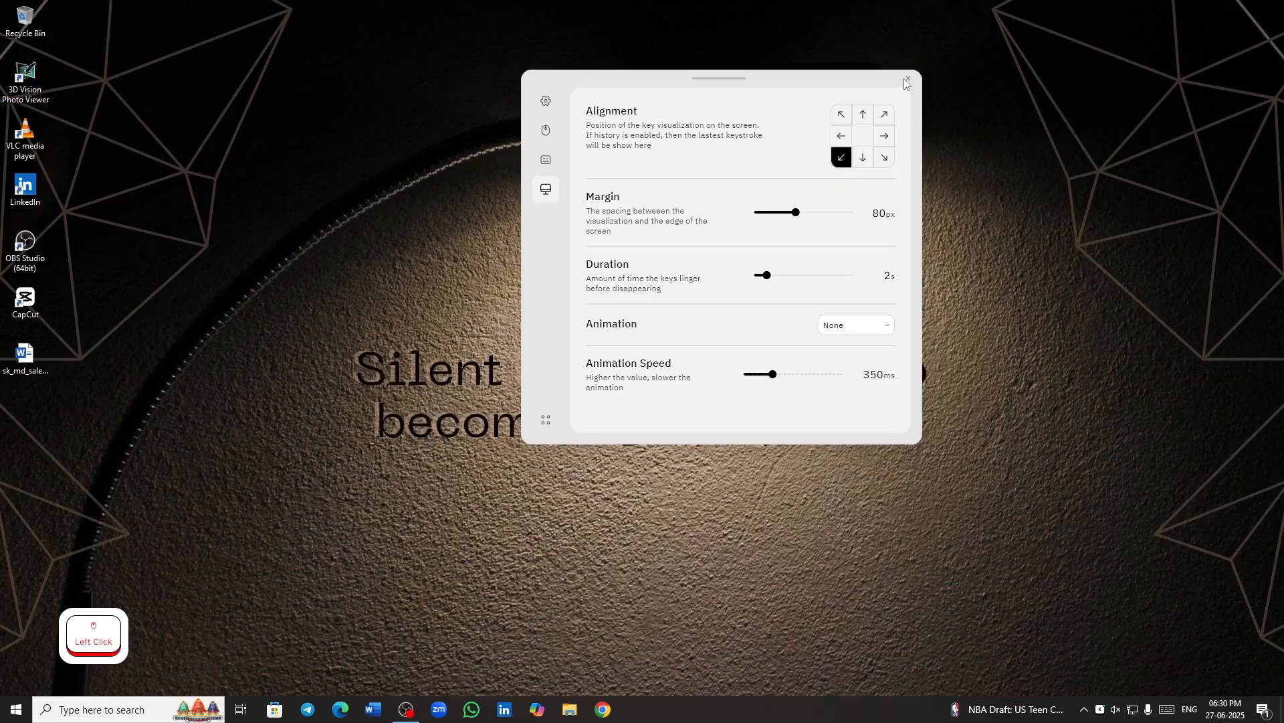
pyautogui.click(907, 79)
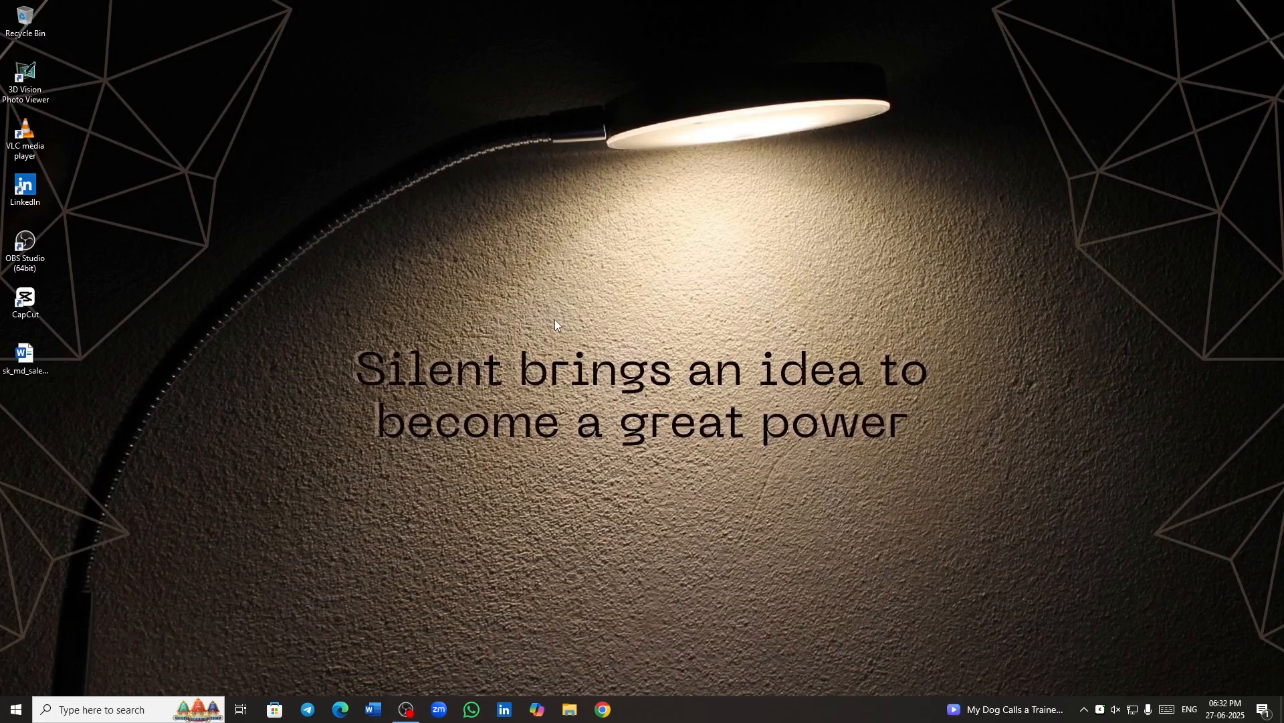
# - Test the keystroke and mouse click display on the desktop with the S and H keys and a desktop refresh
pyautogui.click(1101, 711)
pyautogui.press('s')
pyautogui.press('h')
pyautogui.press('s')
pyautogui.press('h')
pyautogui.press('s')
pyautogui.press('h')
pyautogui.rightClick(797, 376)
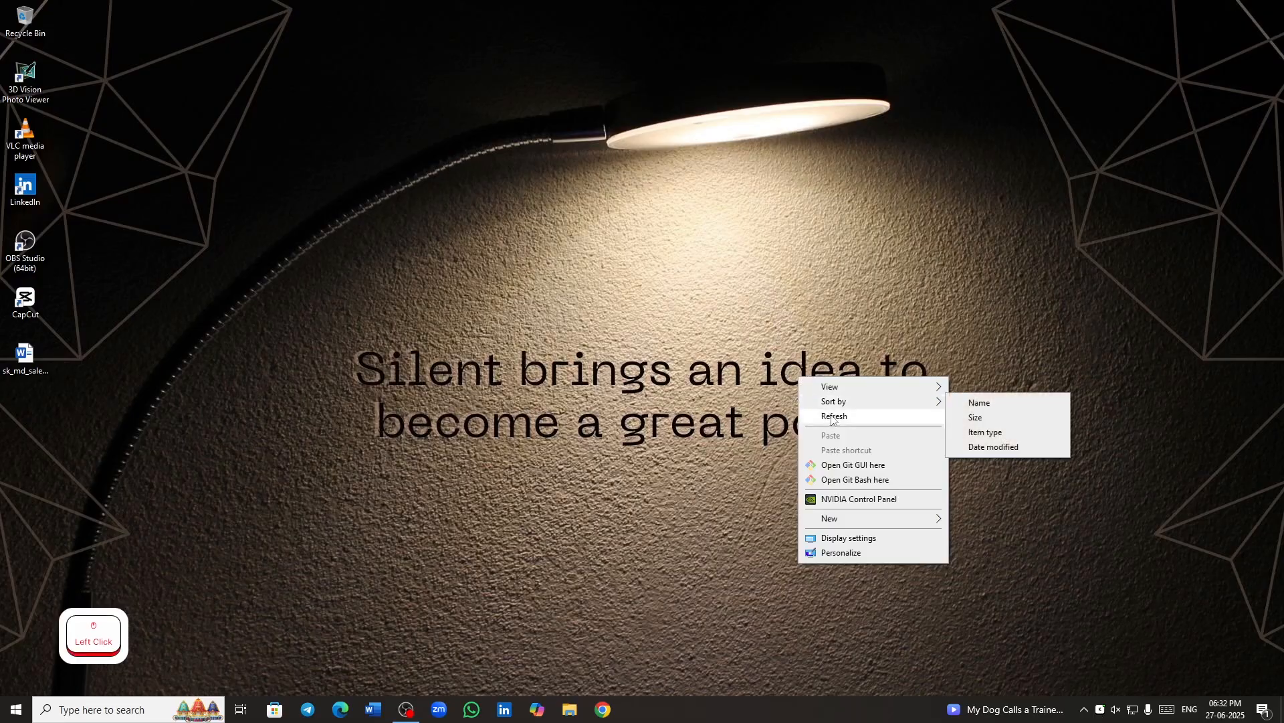
pyautogui.click(831, 415)
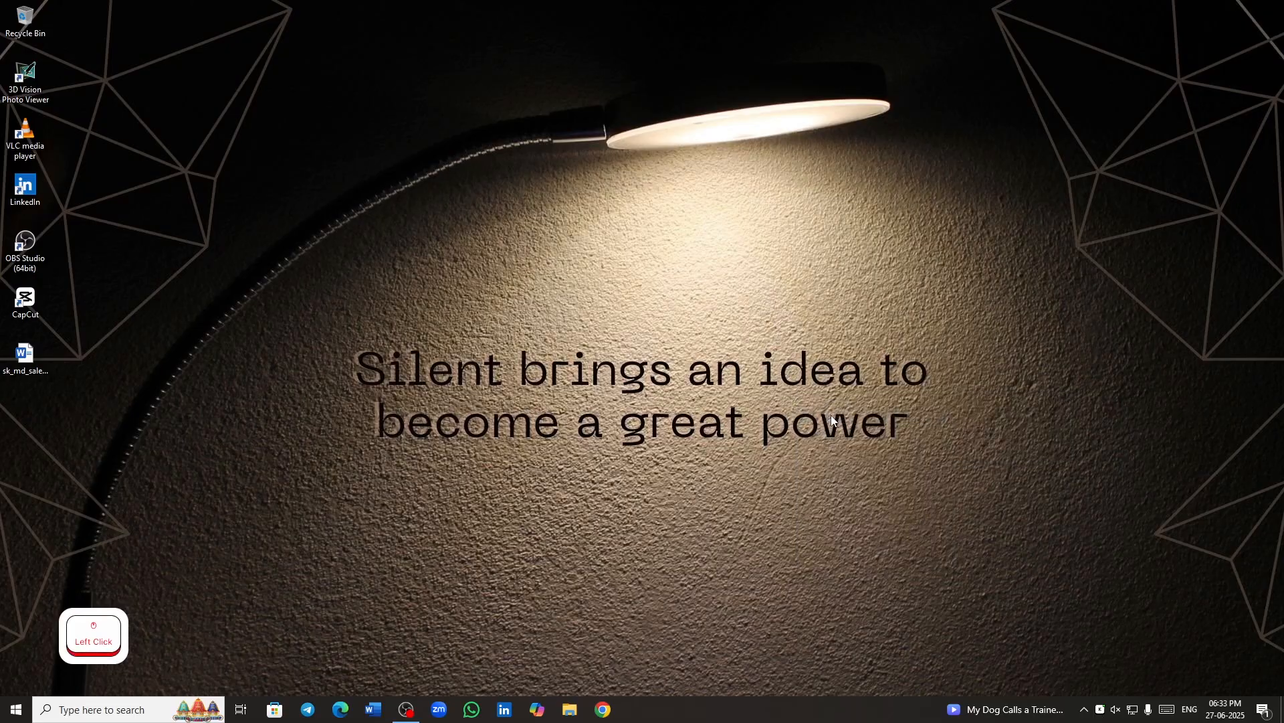